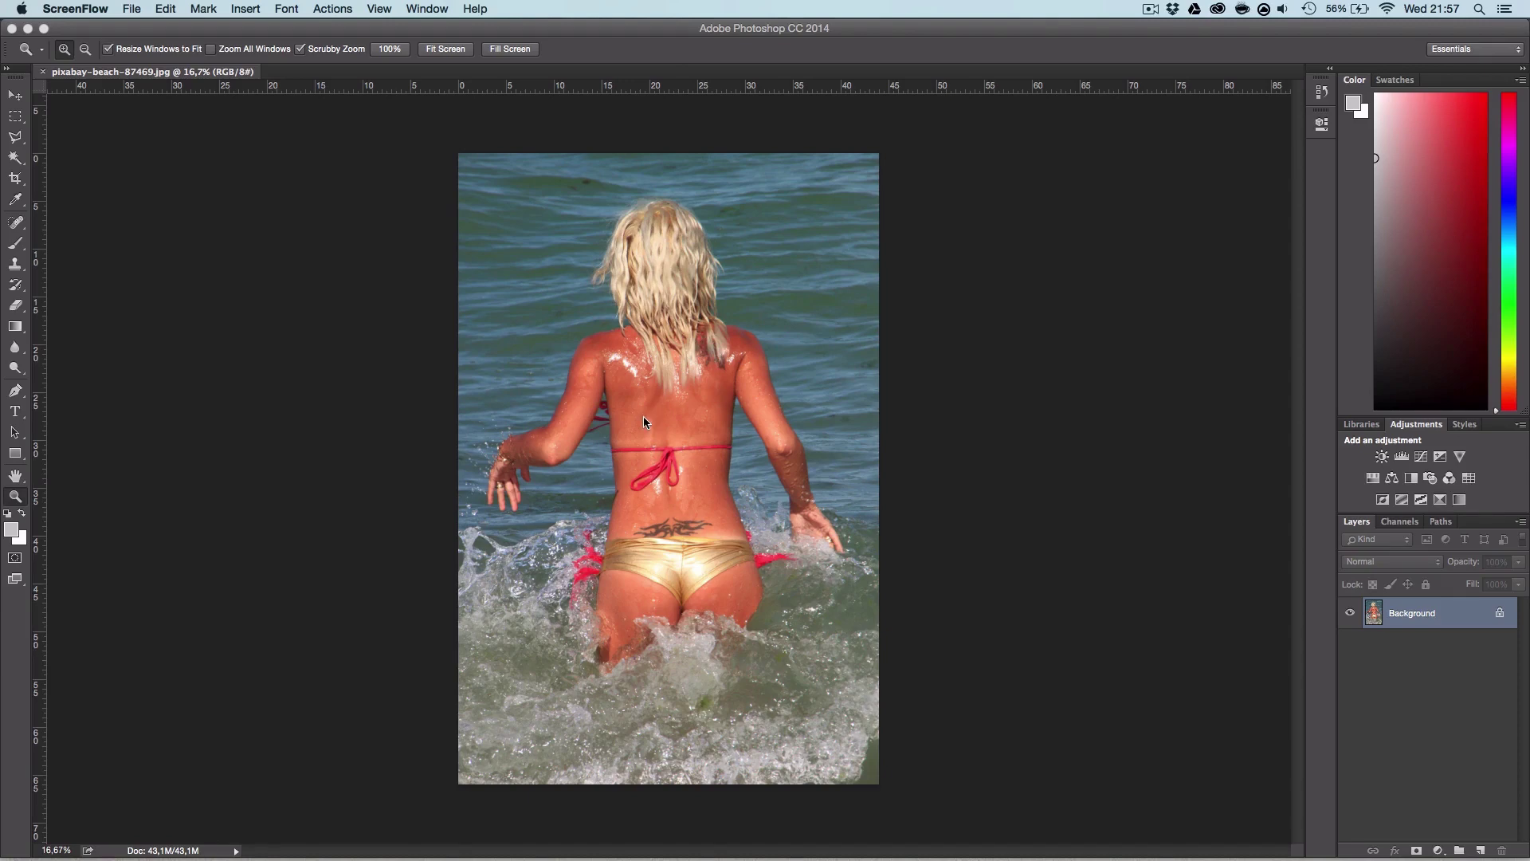
Step: Zoom the beach photo in on the woman's back and red bikini strap
left_click(569, 414)
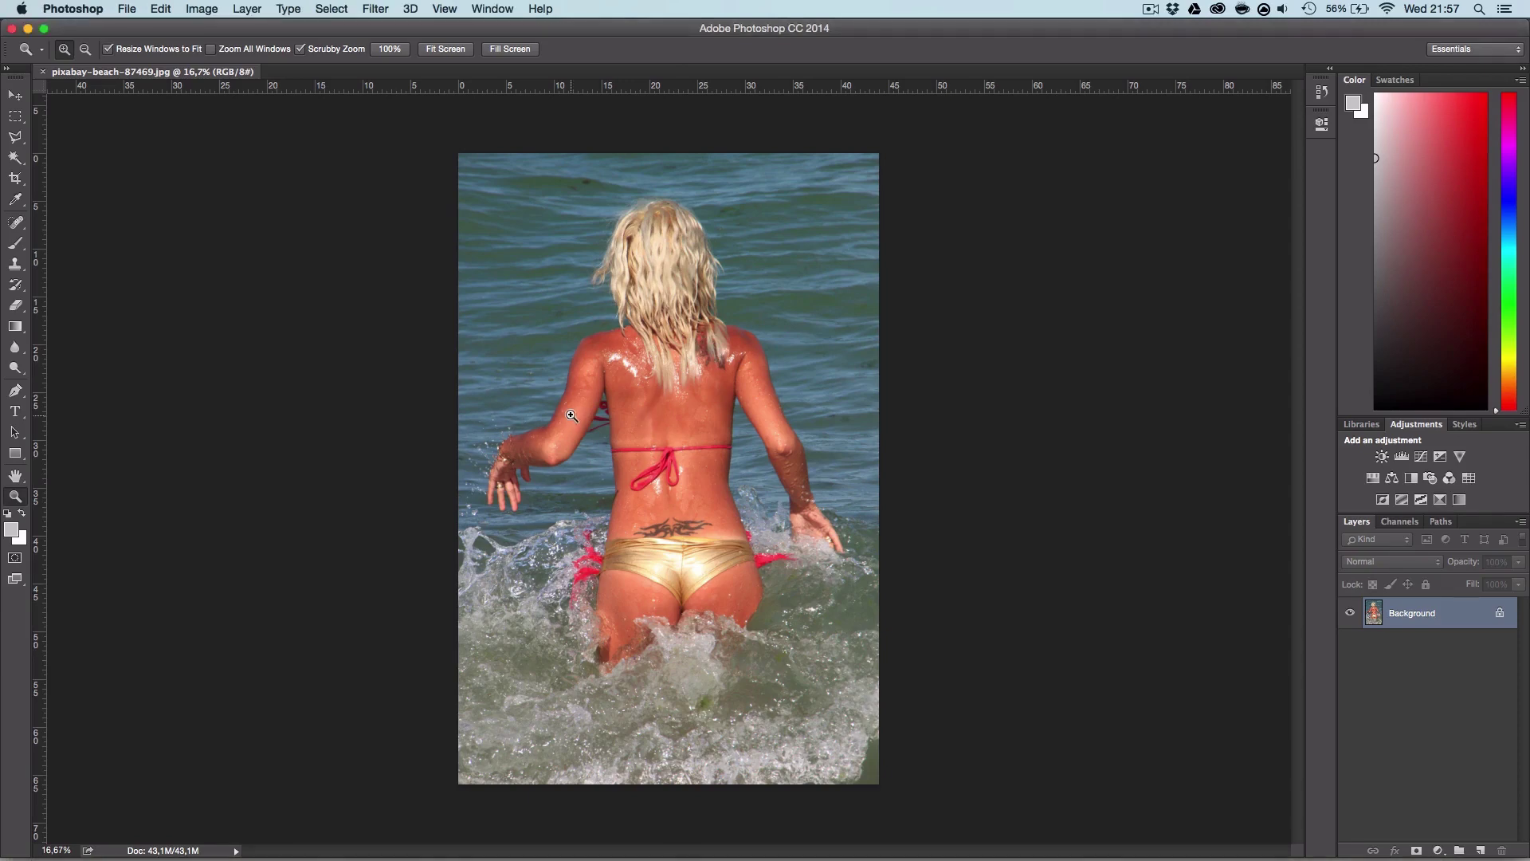
left_click_drag(568, 395, 641, 434)
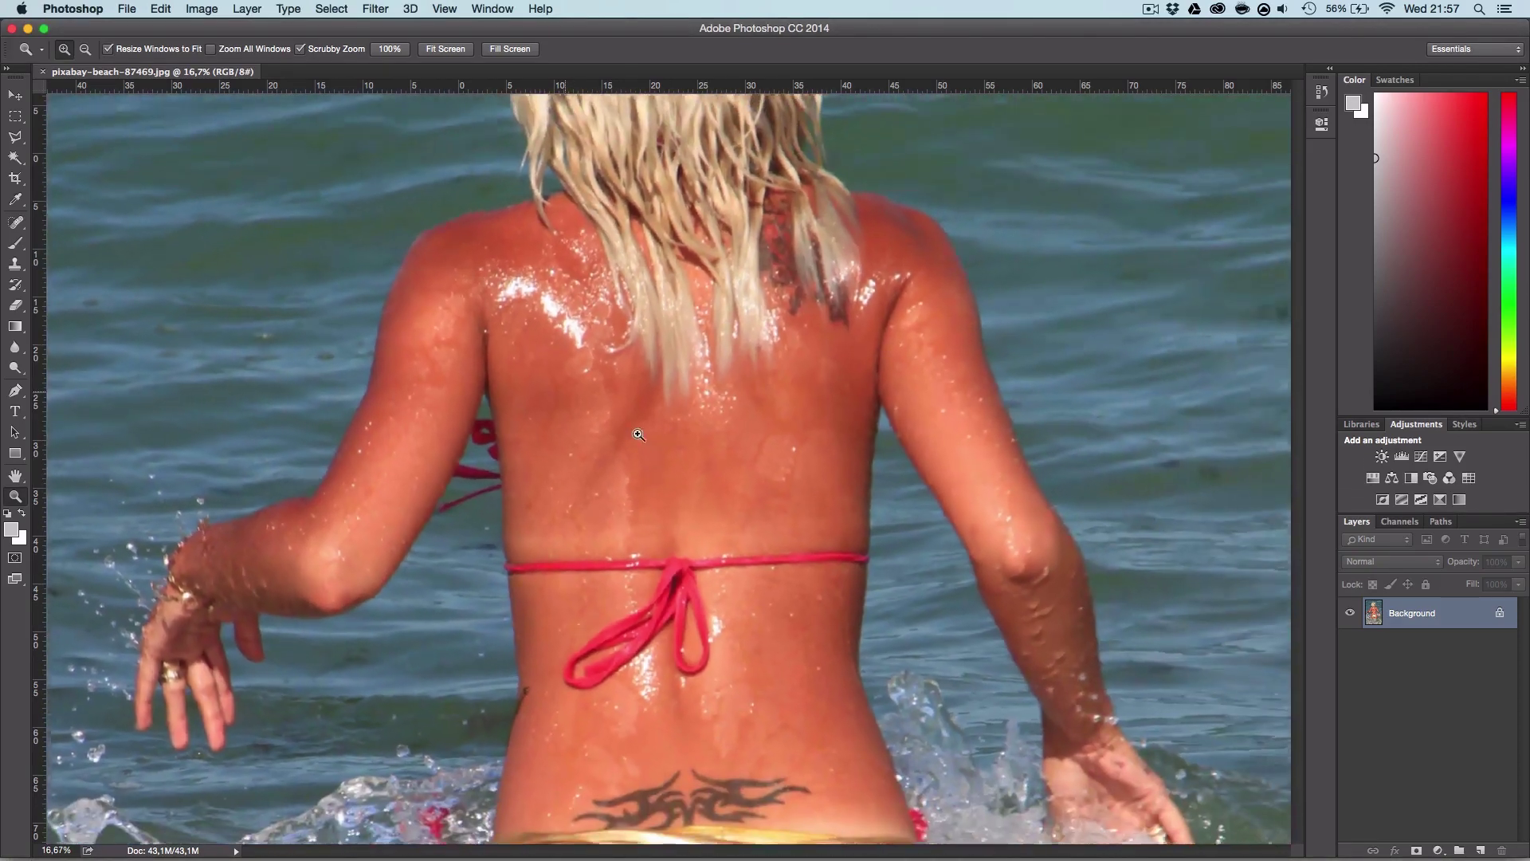
scroll(872, 536, "right", 4)
scroll(872, 536, "down", 3)
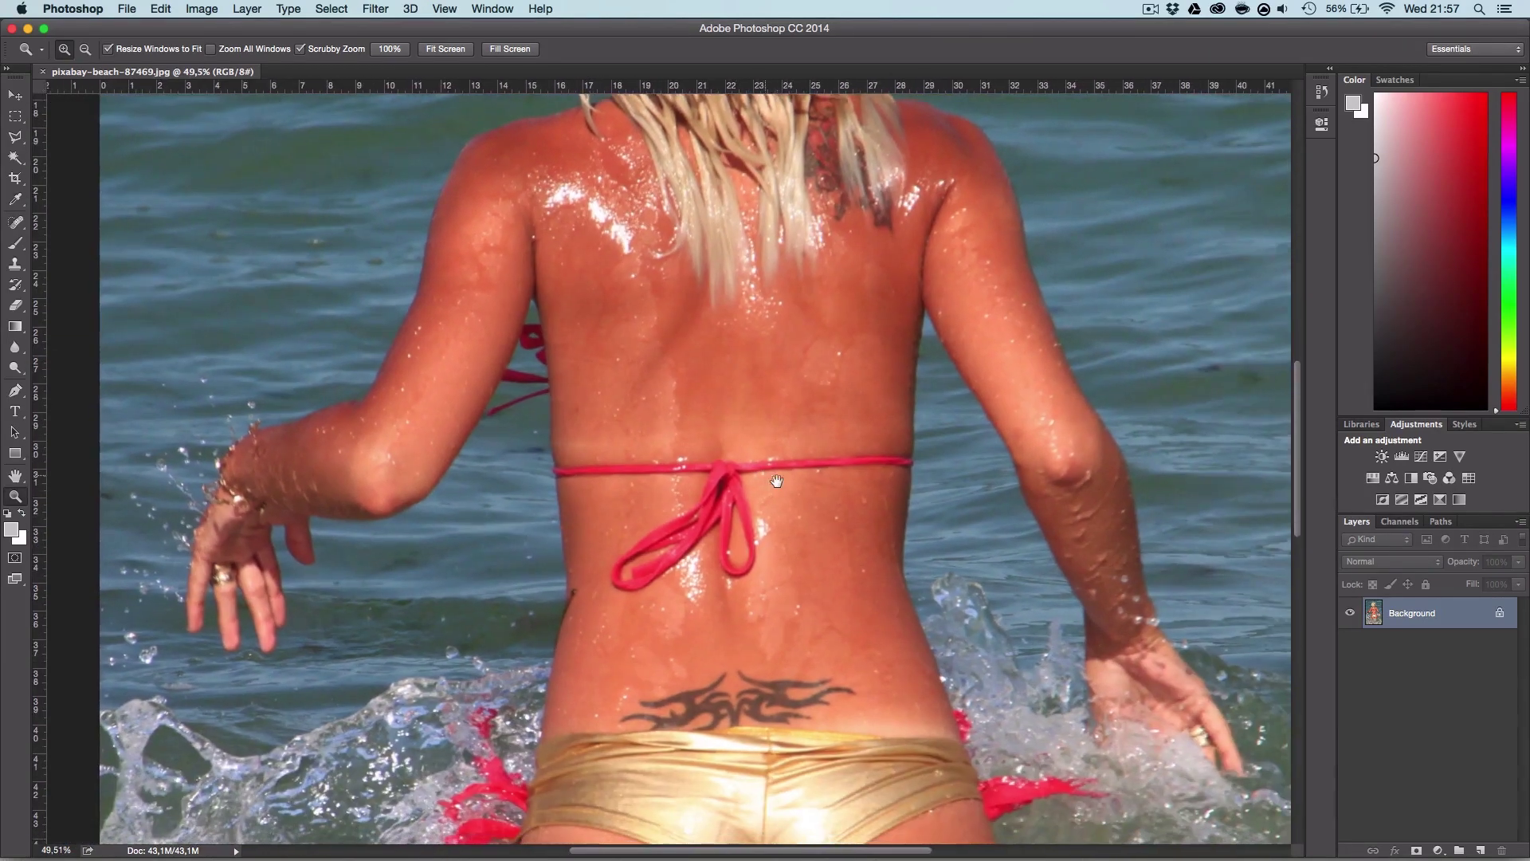
Step: Rename the Background layer to 'base' and duplicate it as 'base copy'
double_click(1430, 622)
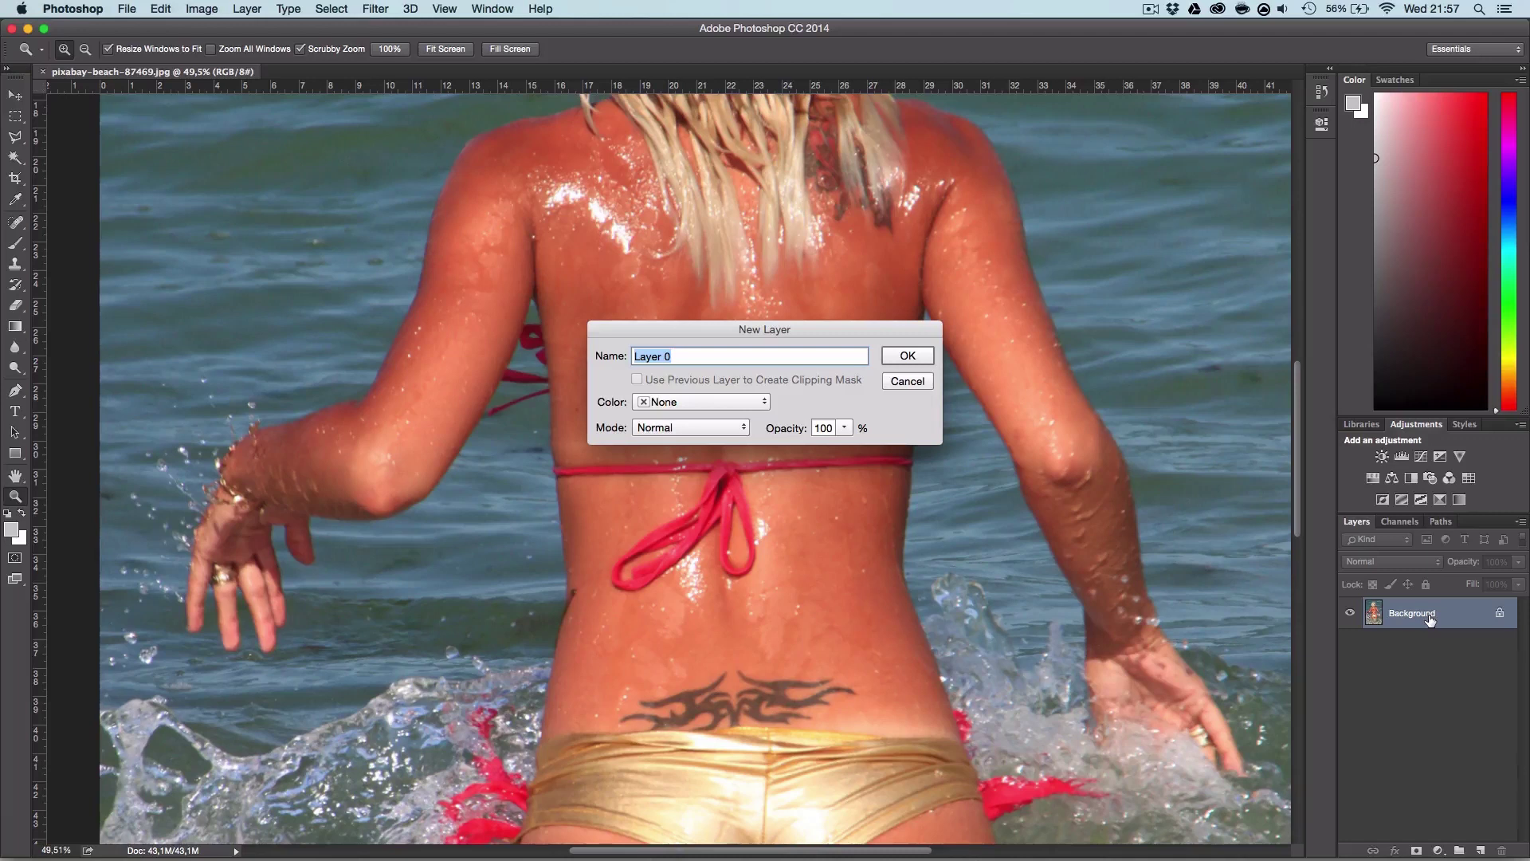
type("base")
key("Return")
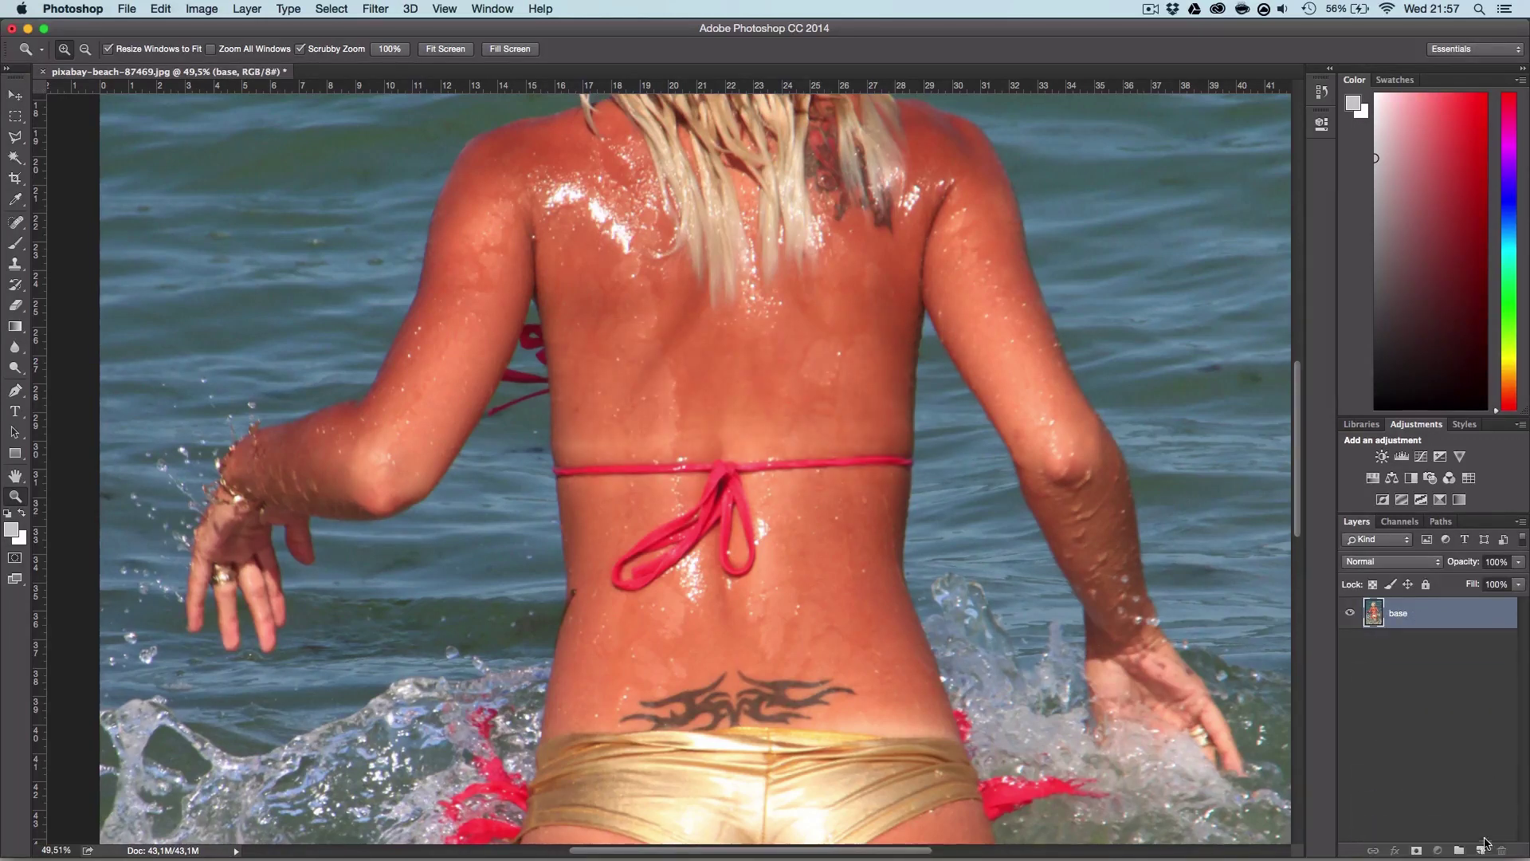
left_click_drag(1425, 618, 1480, 847)
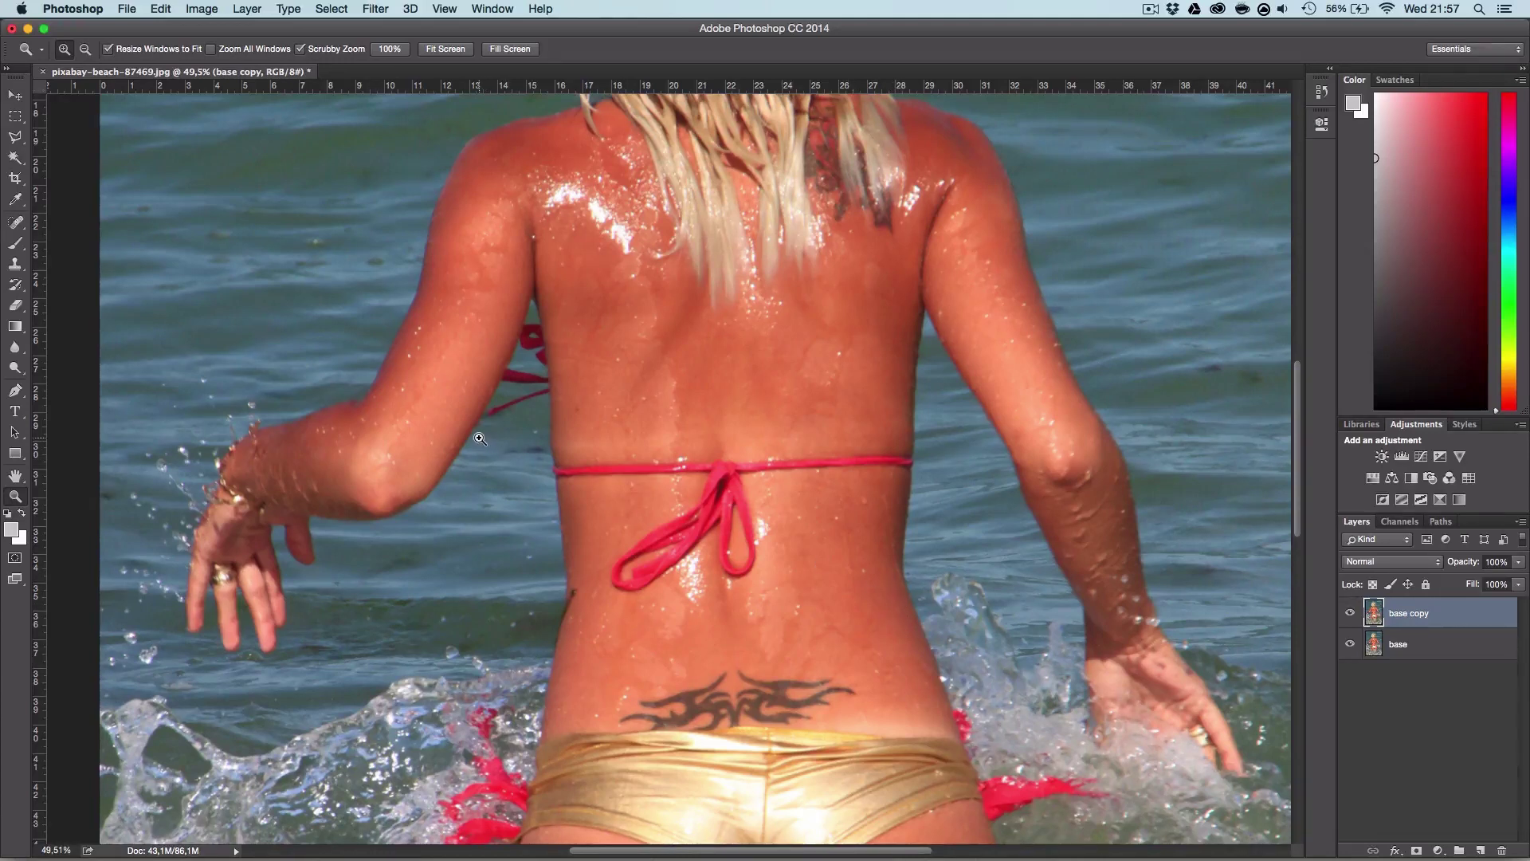
Step: Start a Pen path up the back's right side and across the upper back
key("p")
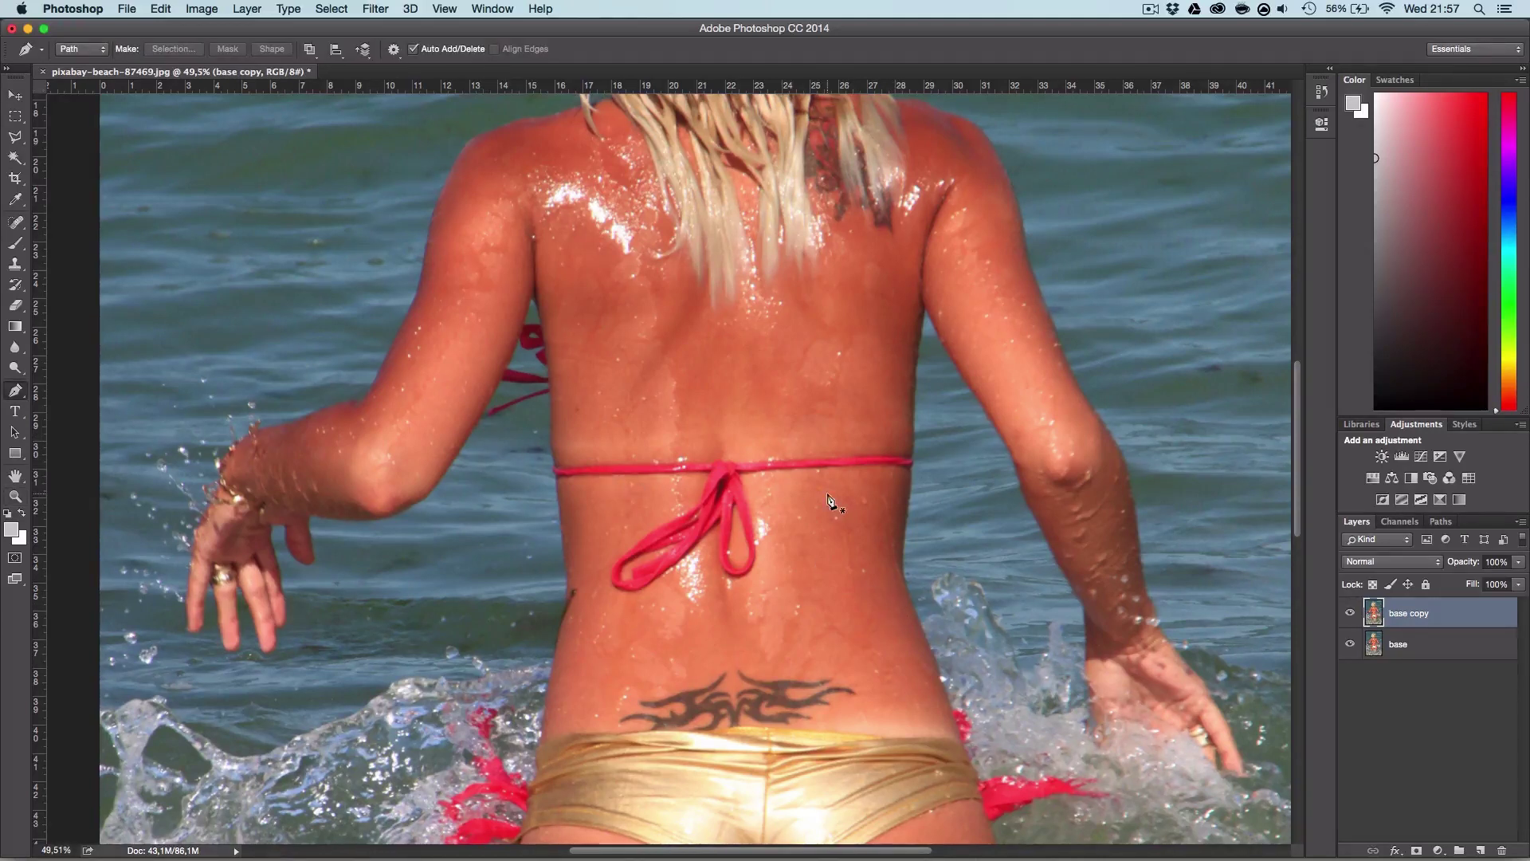
left_click(904, 580)
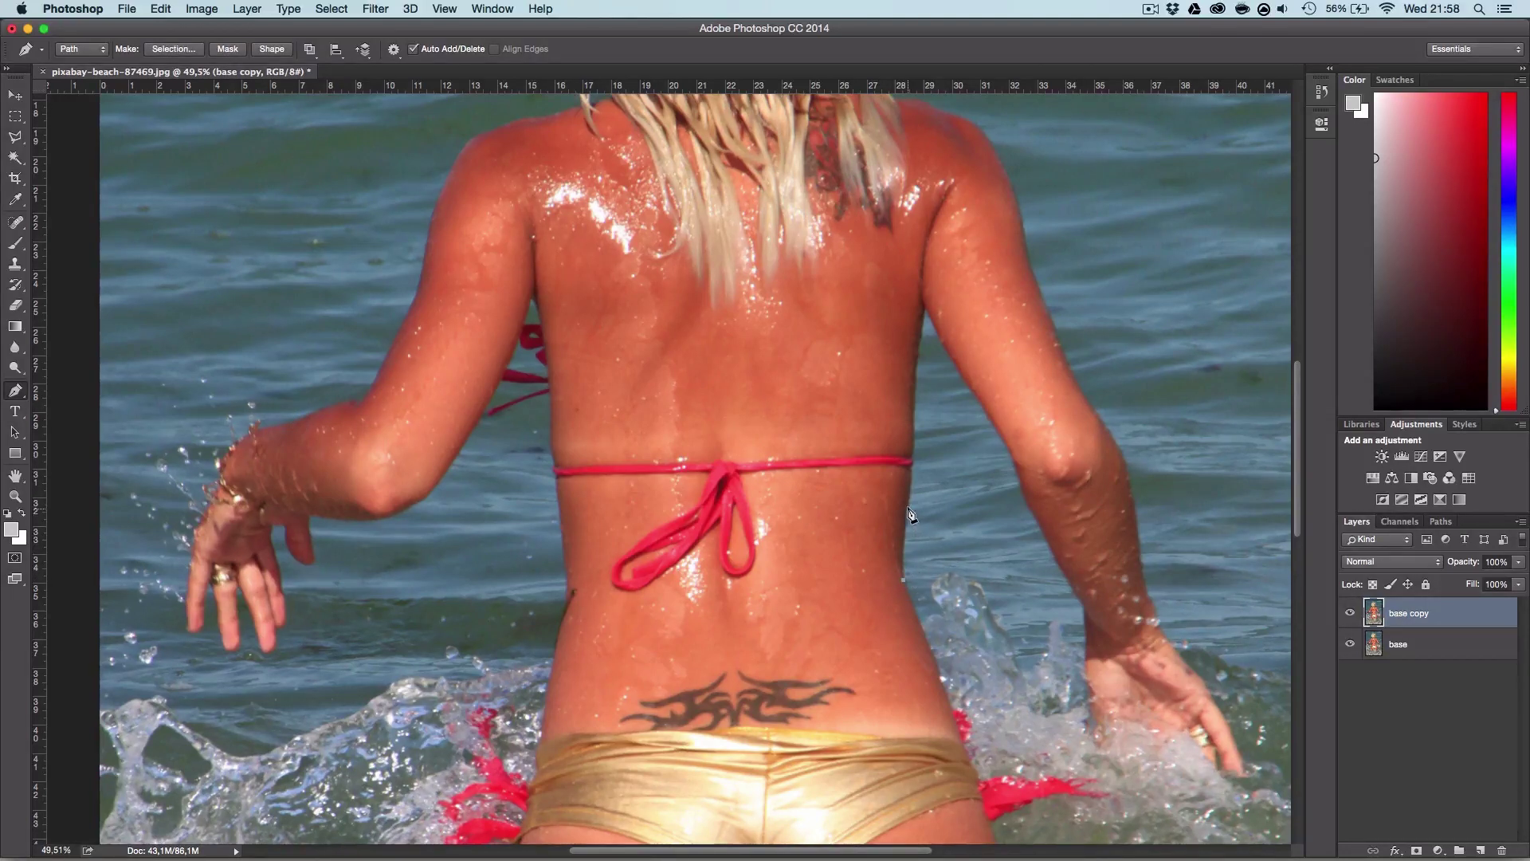
left_click(911, 478)
left_click(914, 431)
left_click_drag(645, 372, 619, 372)
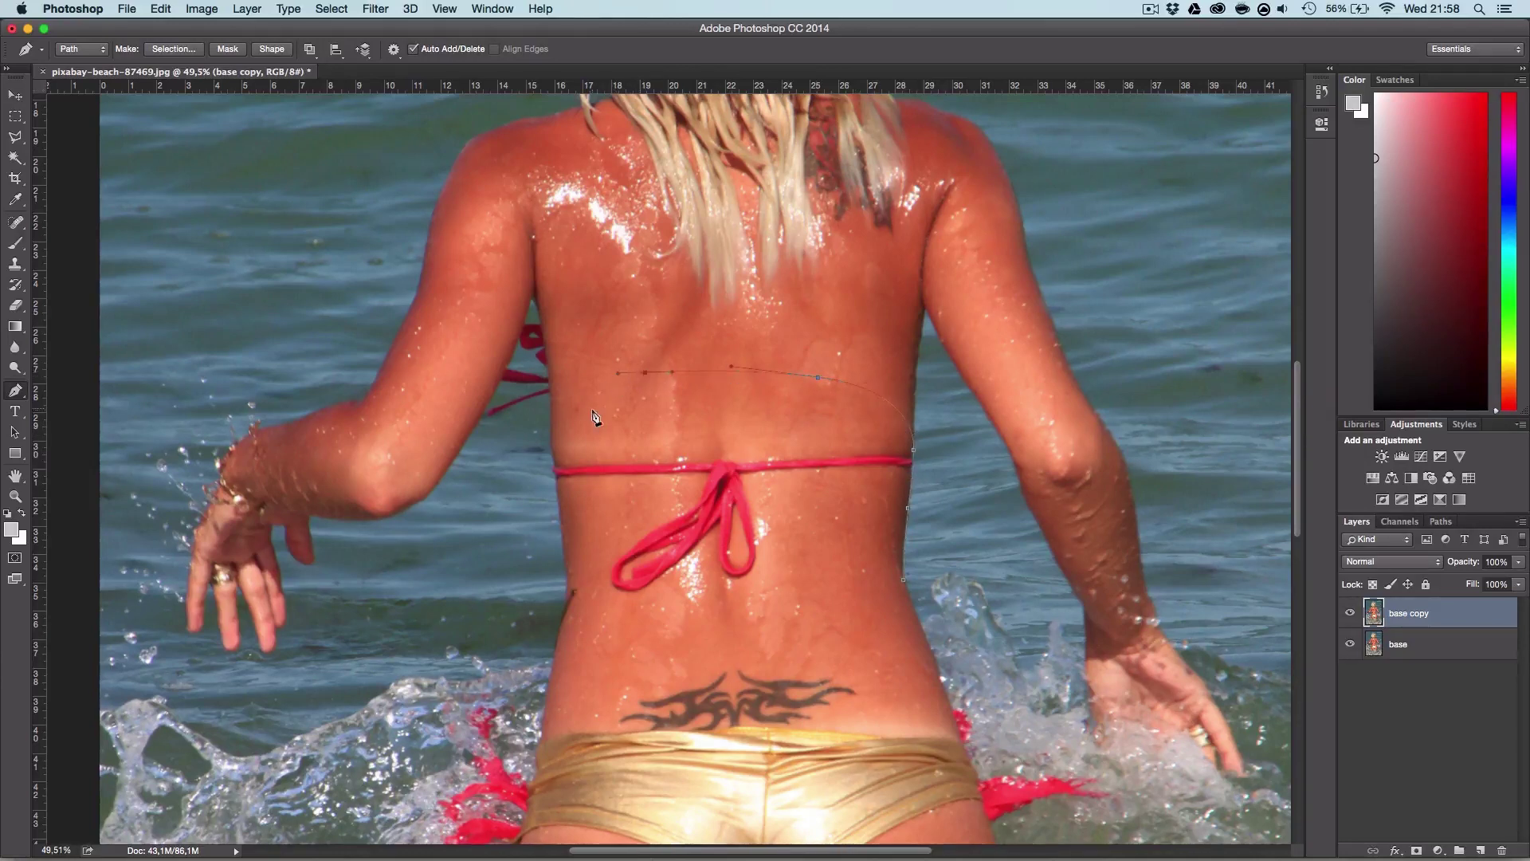
left_click(553, 397)
Step: Run the path down the left side and across the lower back, closing it at the start
left_click(581, 559)
left_click(611, 609)
left_click(814, 620)
left_click(881, 624)
left_click(907, 588)
scroll(1442, 554, "down", 1)
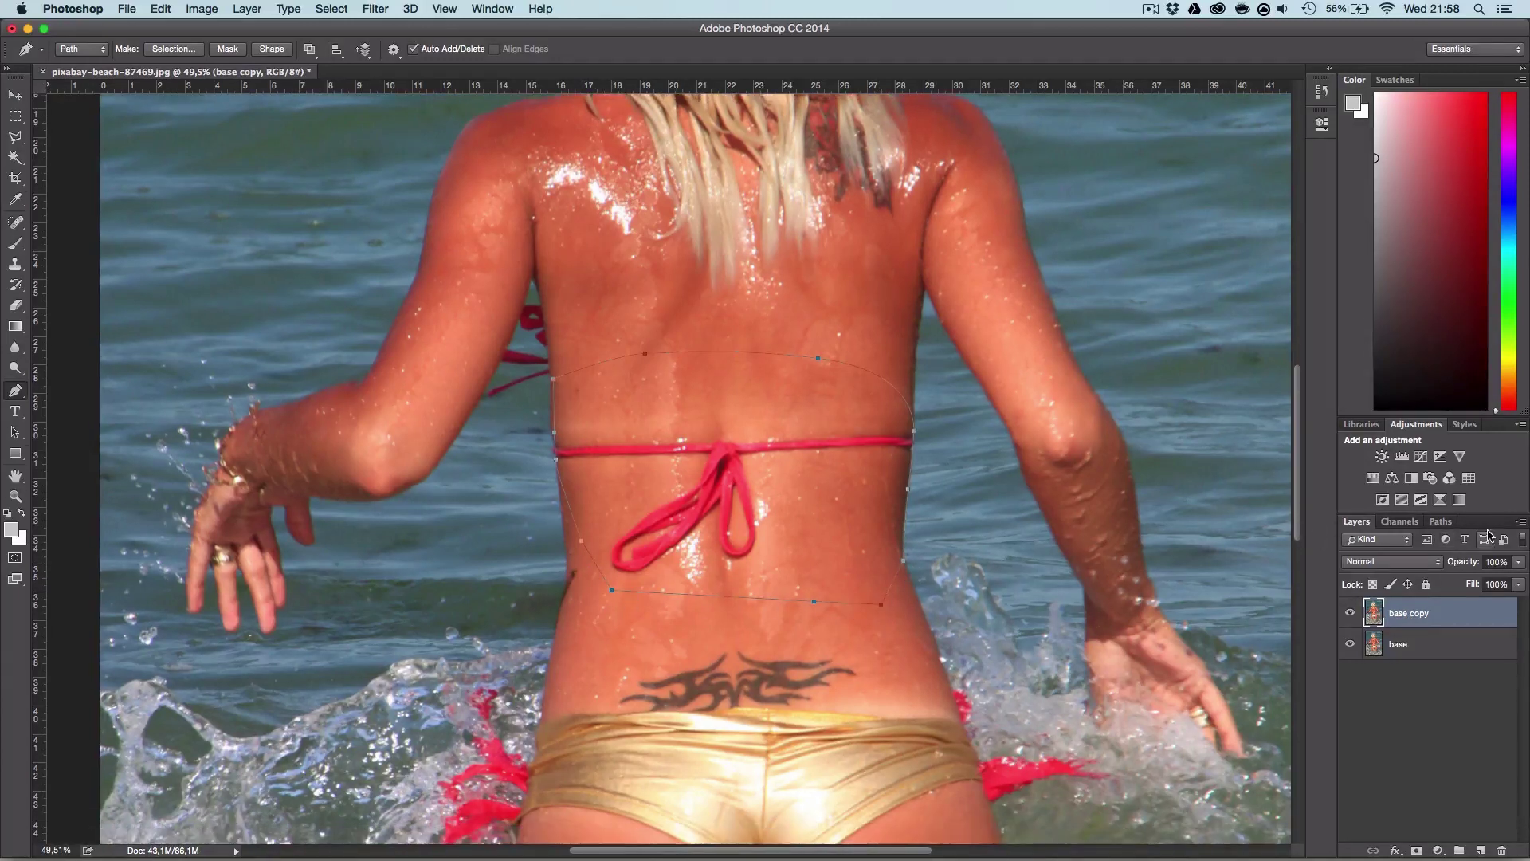
left_click(1401, 522)
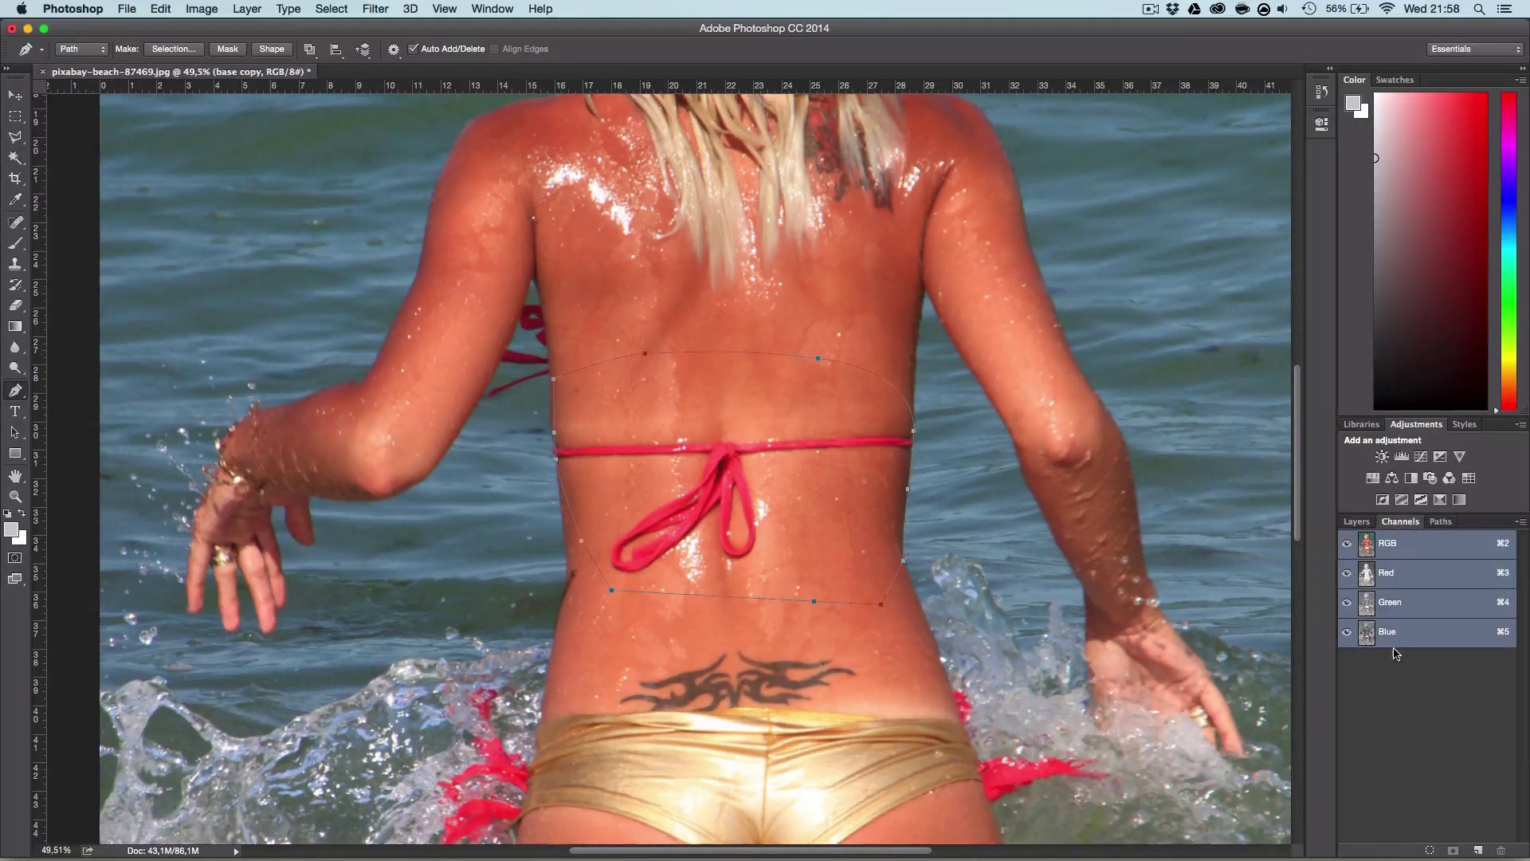
Step: Load the Work Path as a selection around the strap area
left_click(1444, 522)
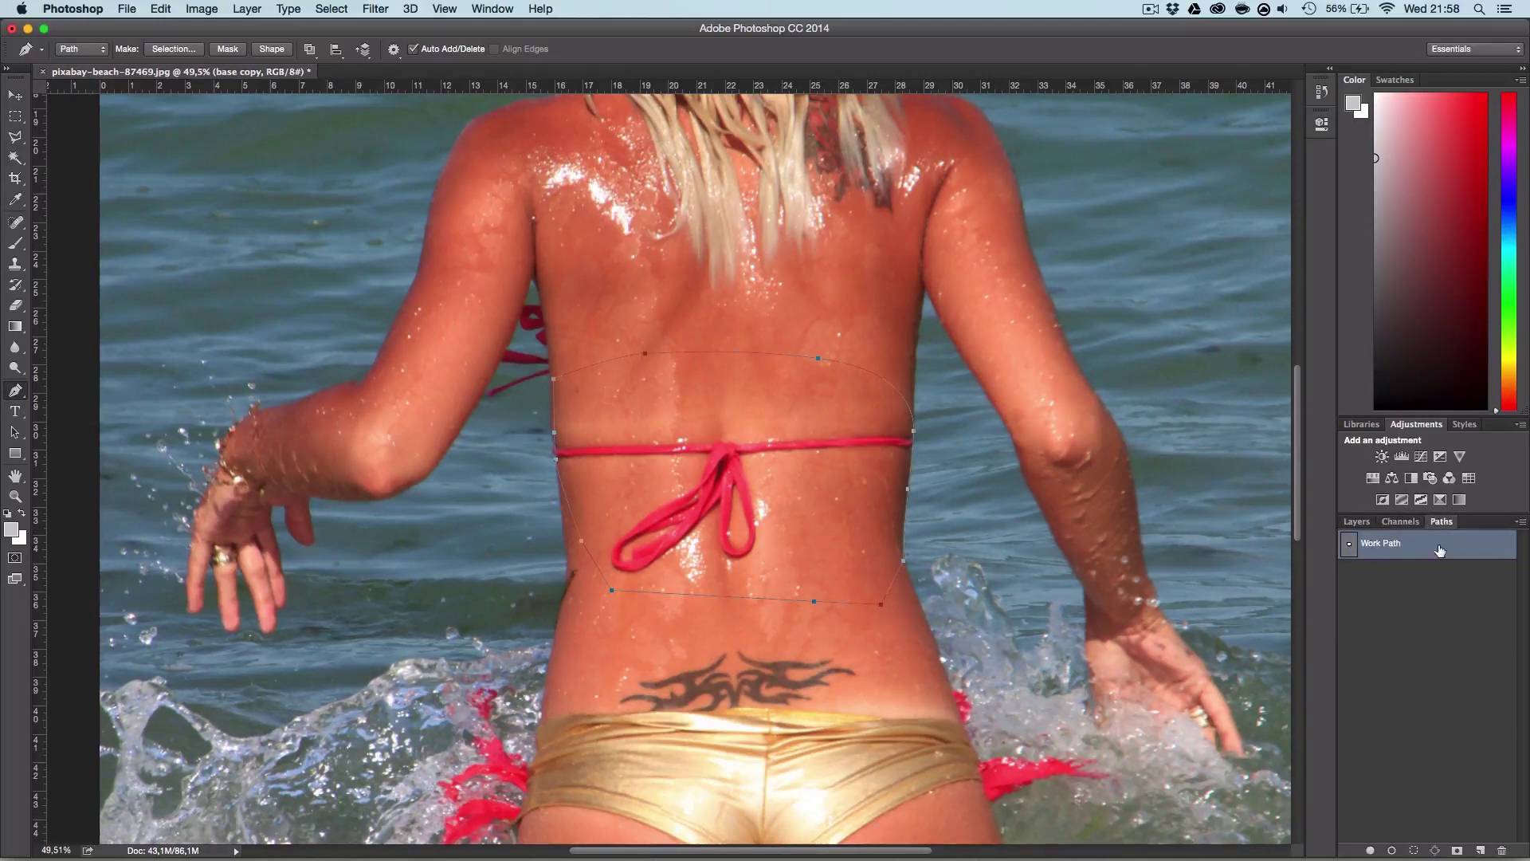
left_click(1351, 545, "ctrl")
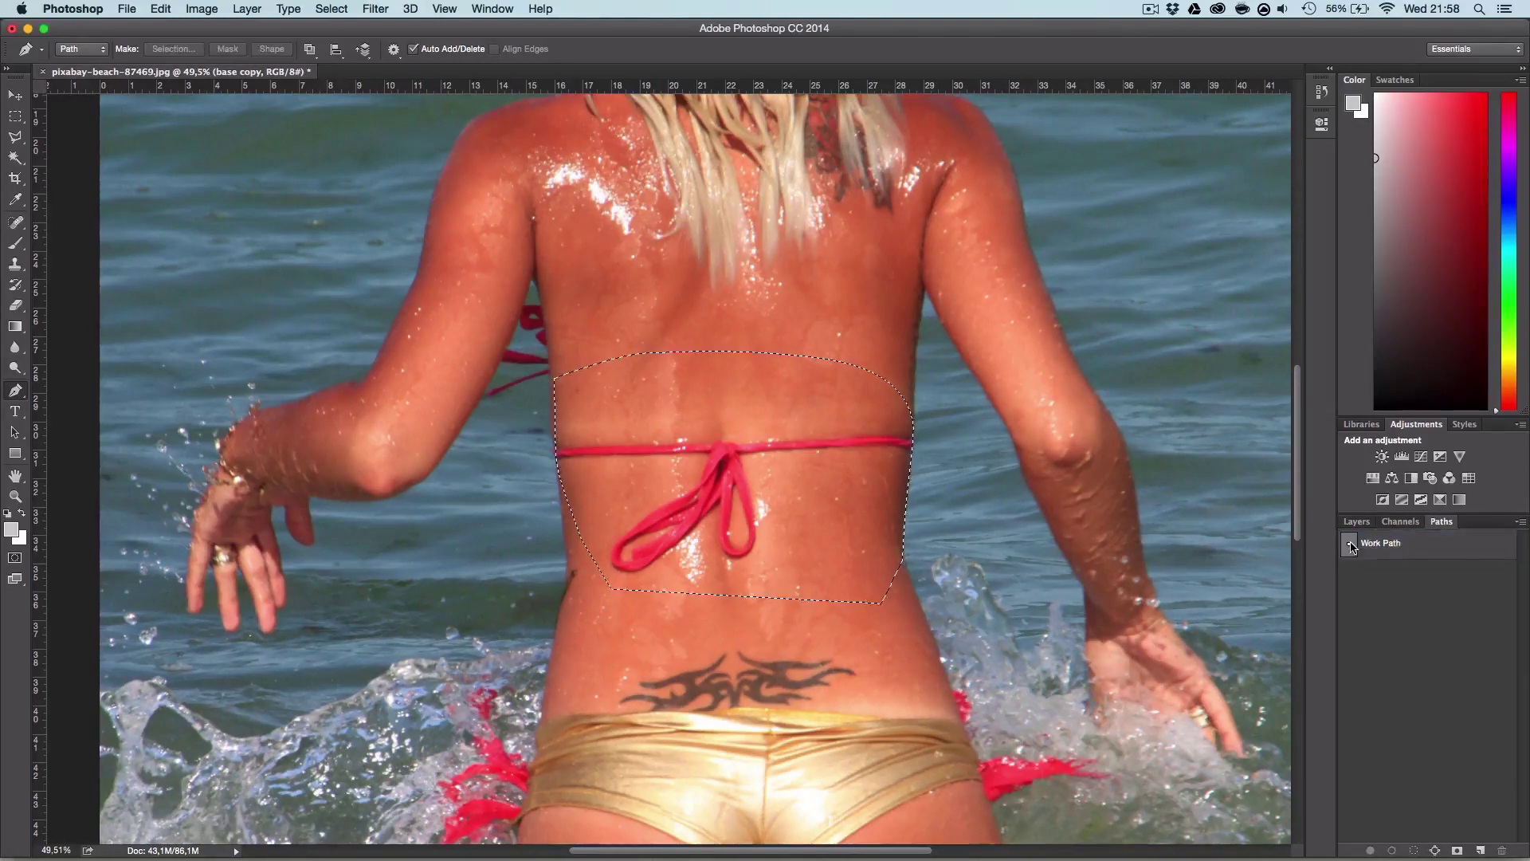
left_click(1358, 522)
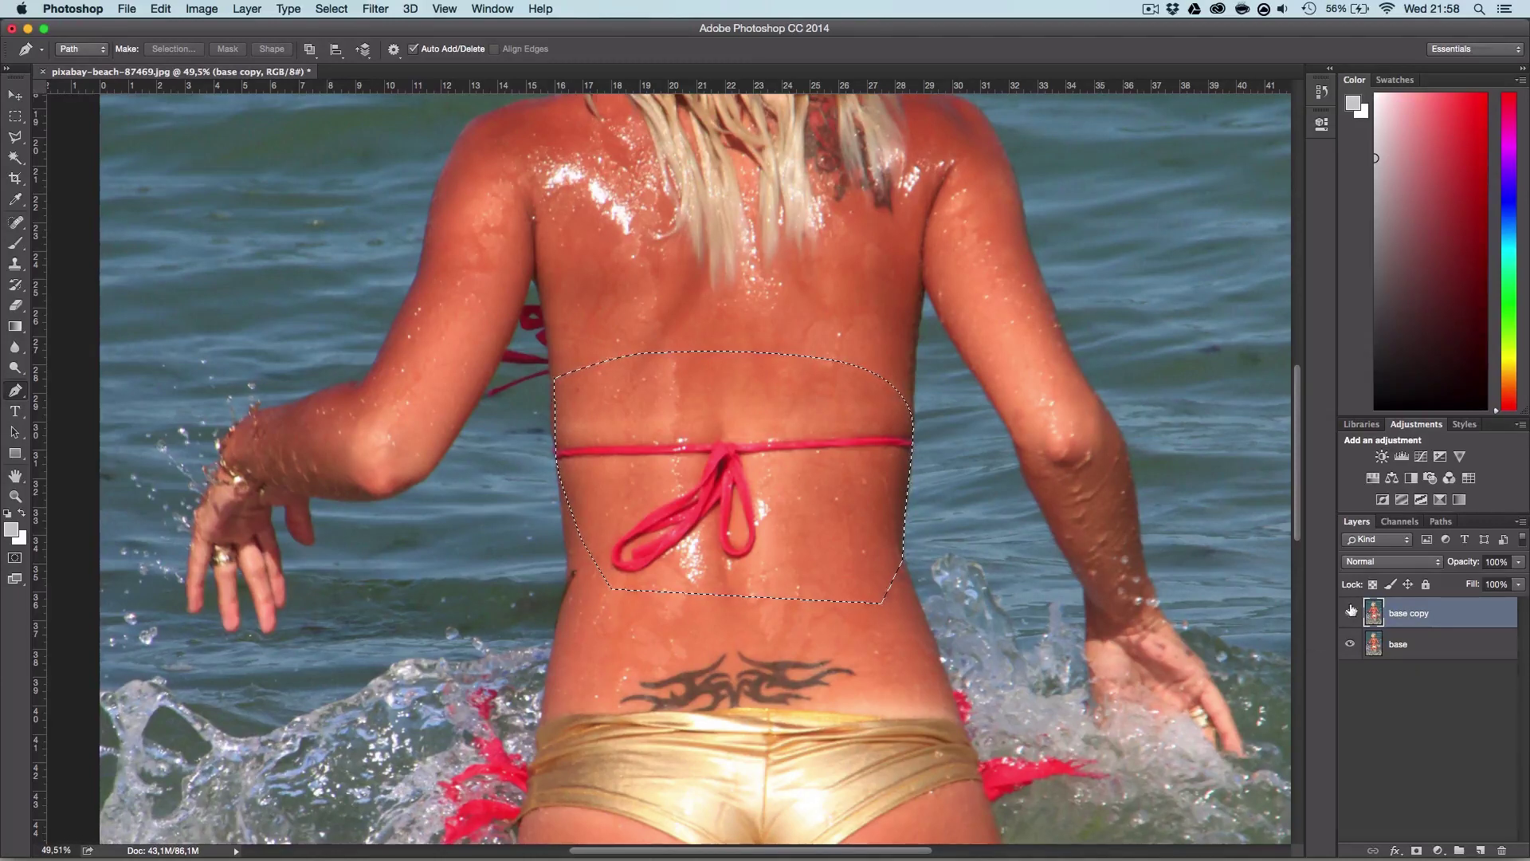
Step: Add a new empty layer above base copy named 'tapar_roupa'
left_click(1480, 850)
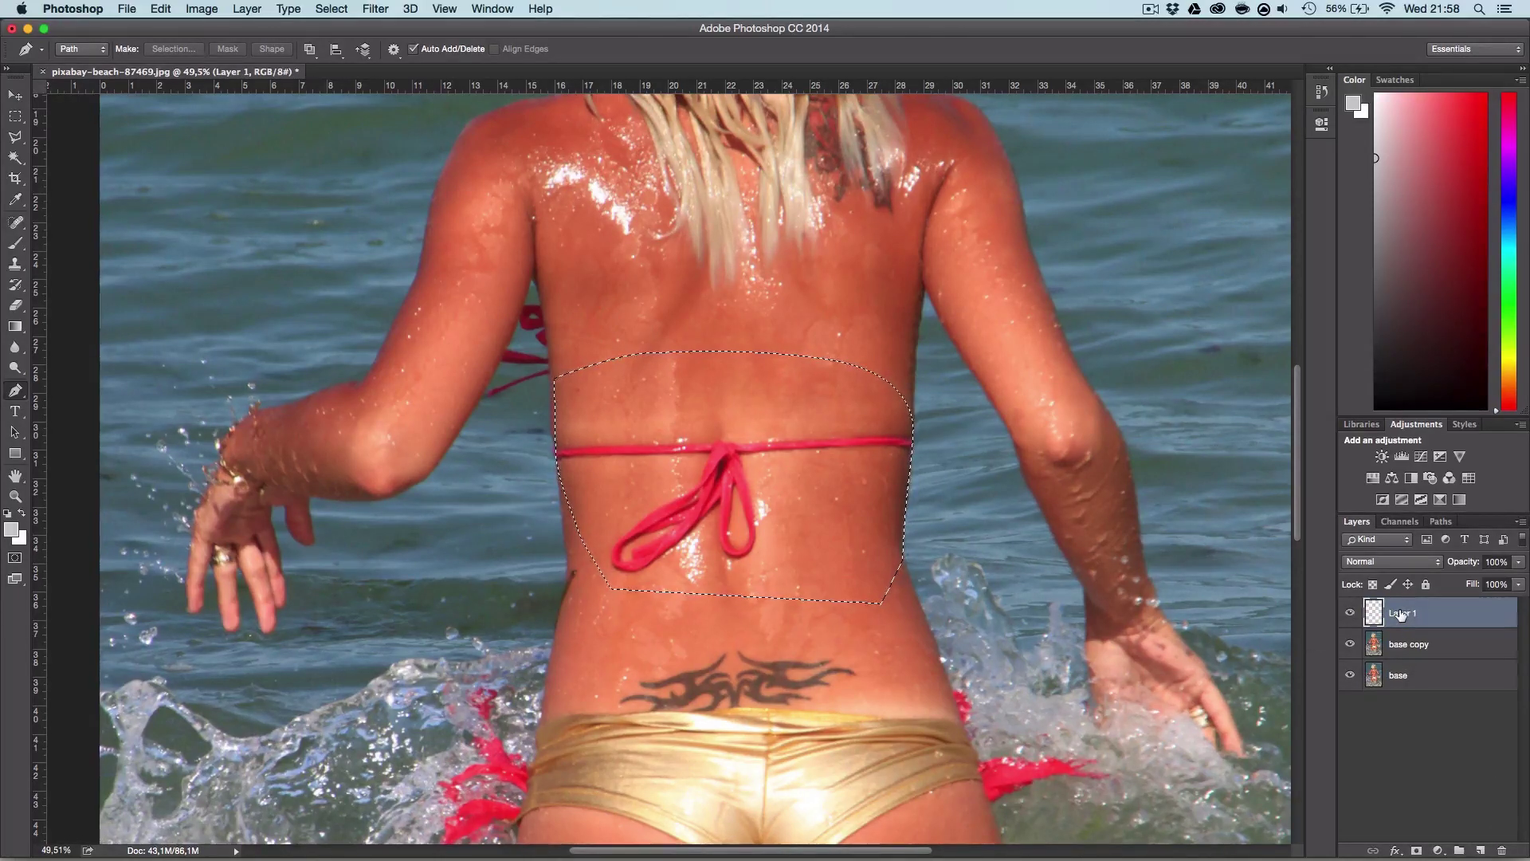
double_click(1400, 614)
type("t")
type("apar_roupa")
key("Return")
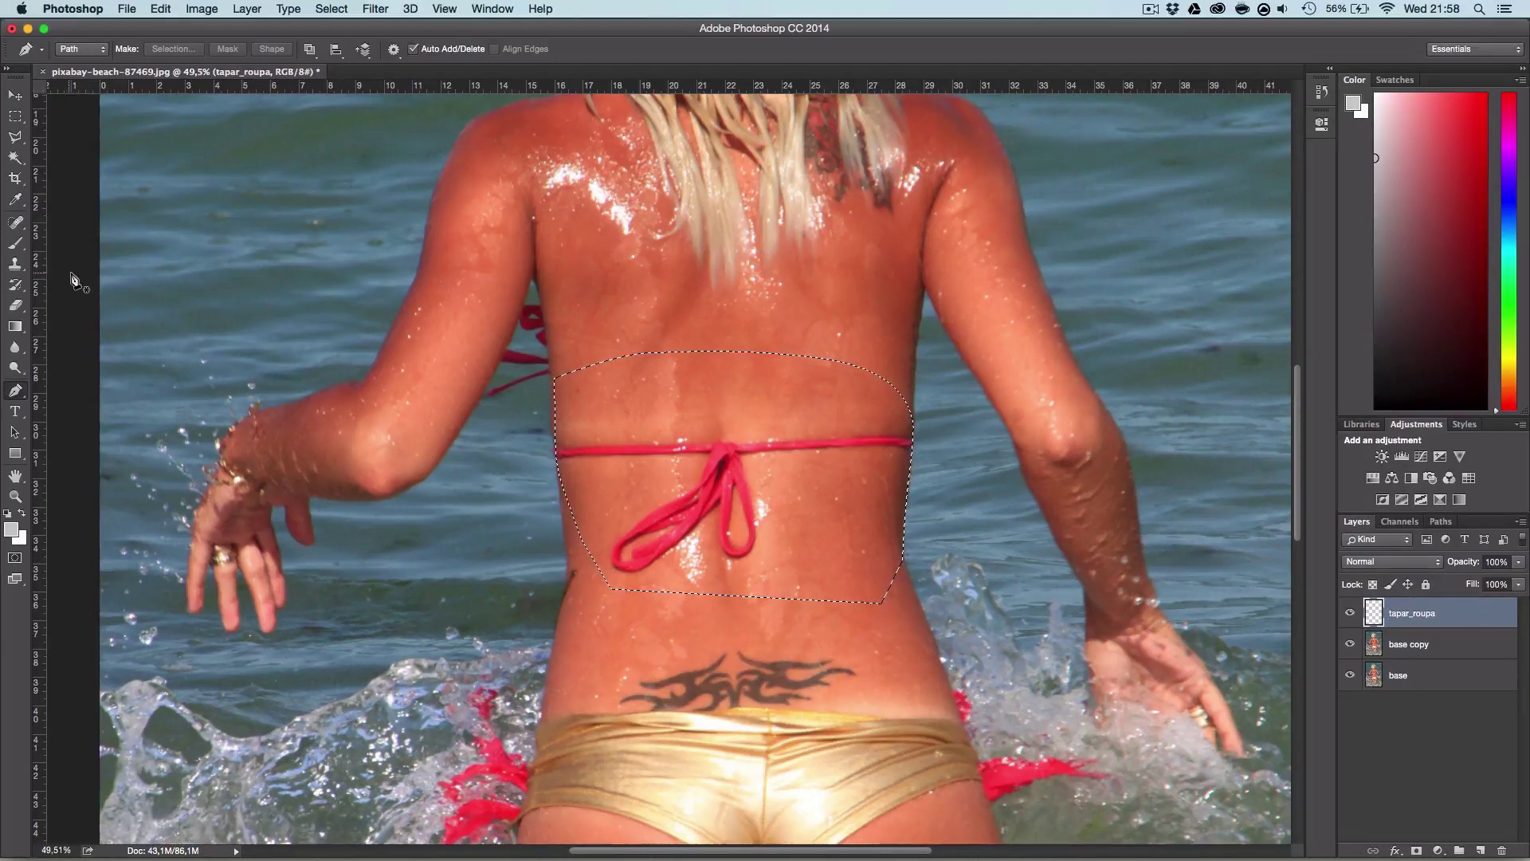
Step: Set up the Clone Stamp with a soft round 78 px, 0% hardness brush sampling All Layers
left_click(16, 267)
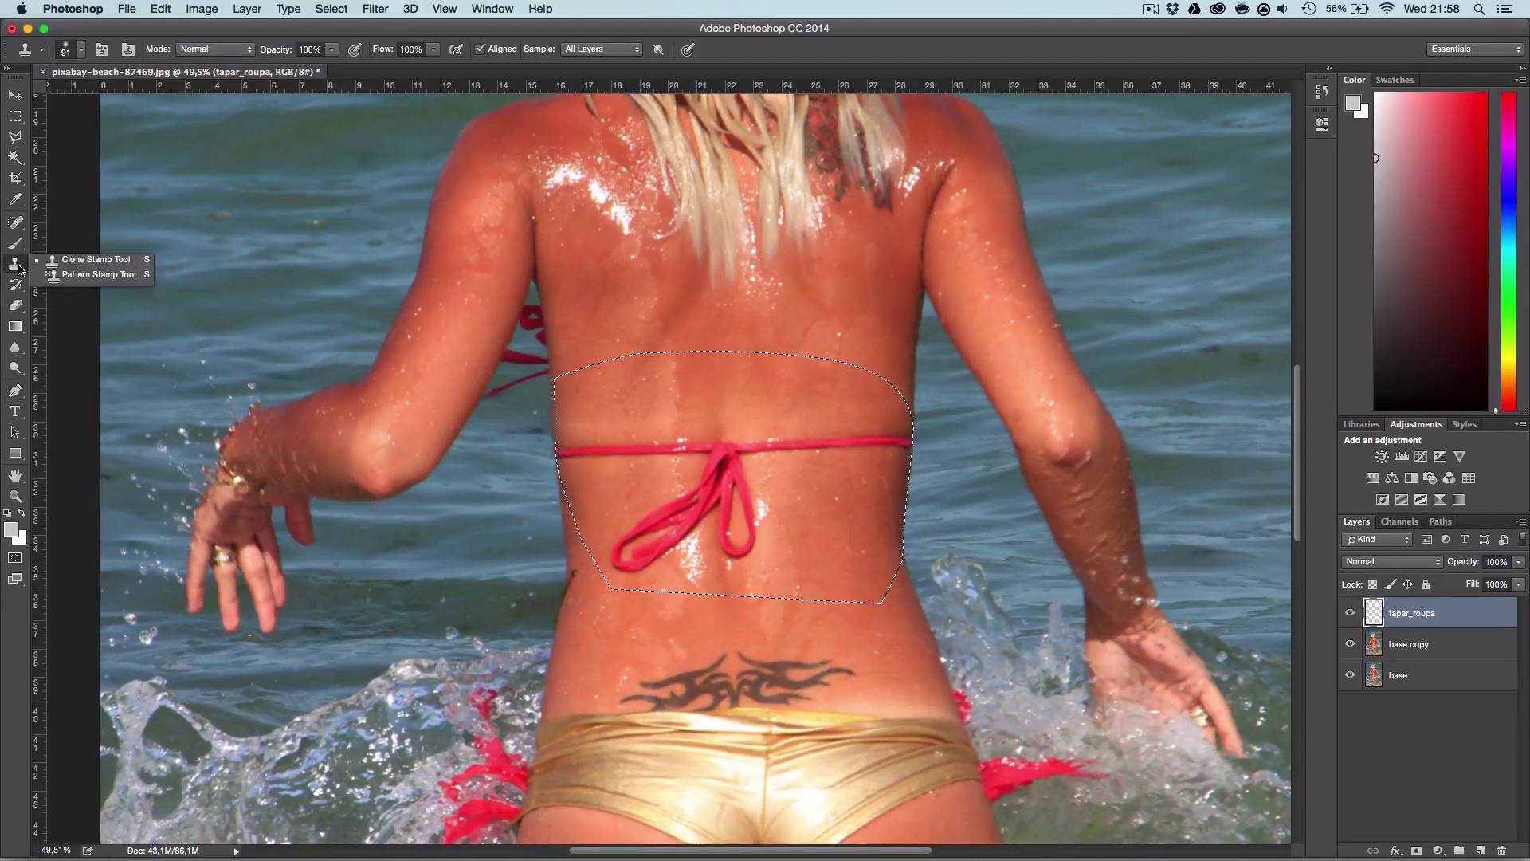
left_click(88, 260)
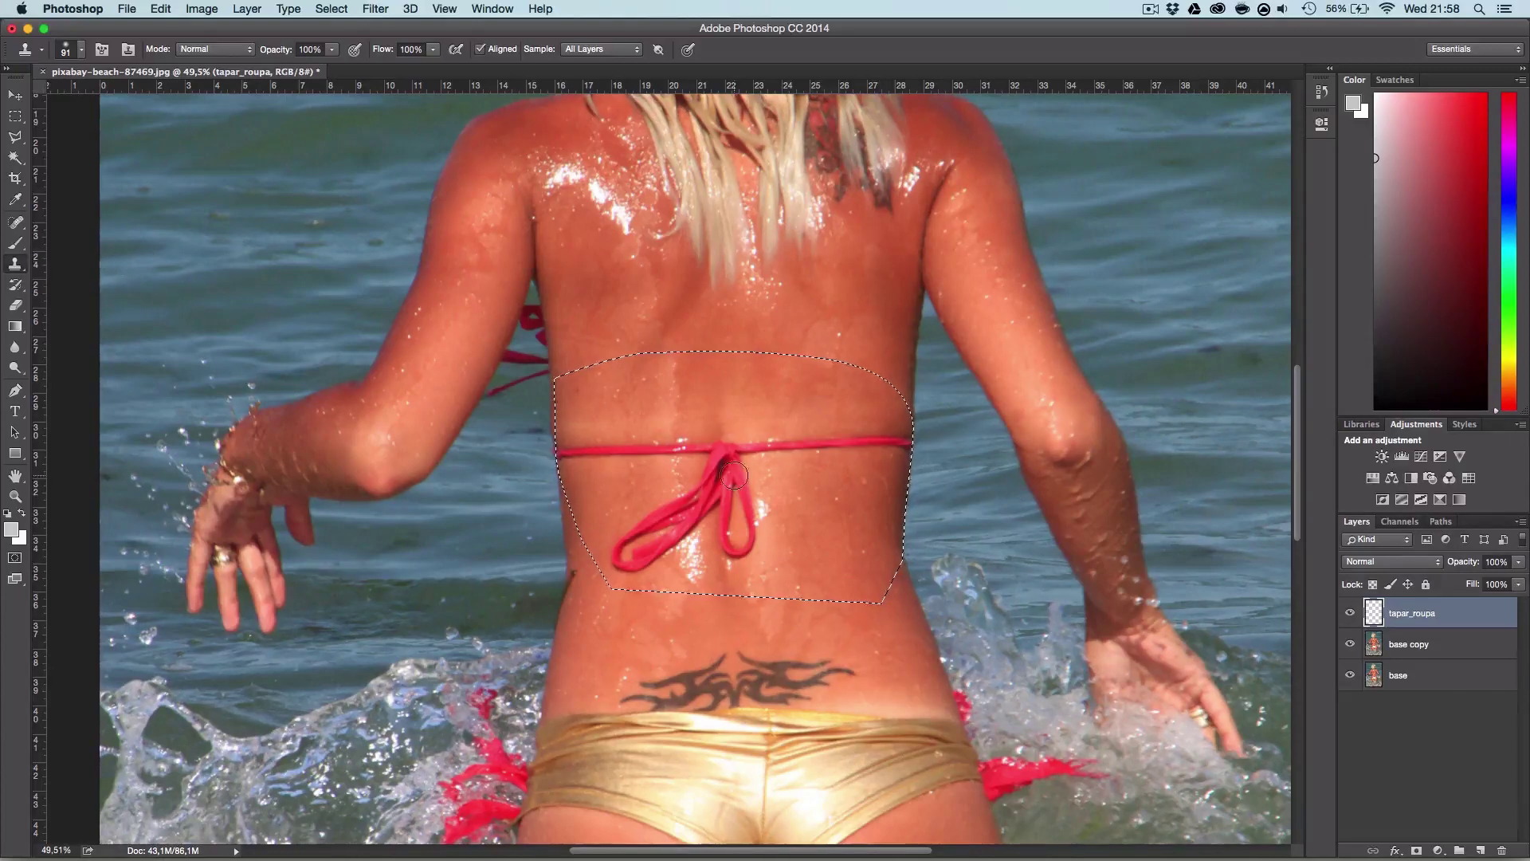
right_click(846, 455)
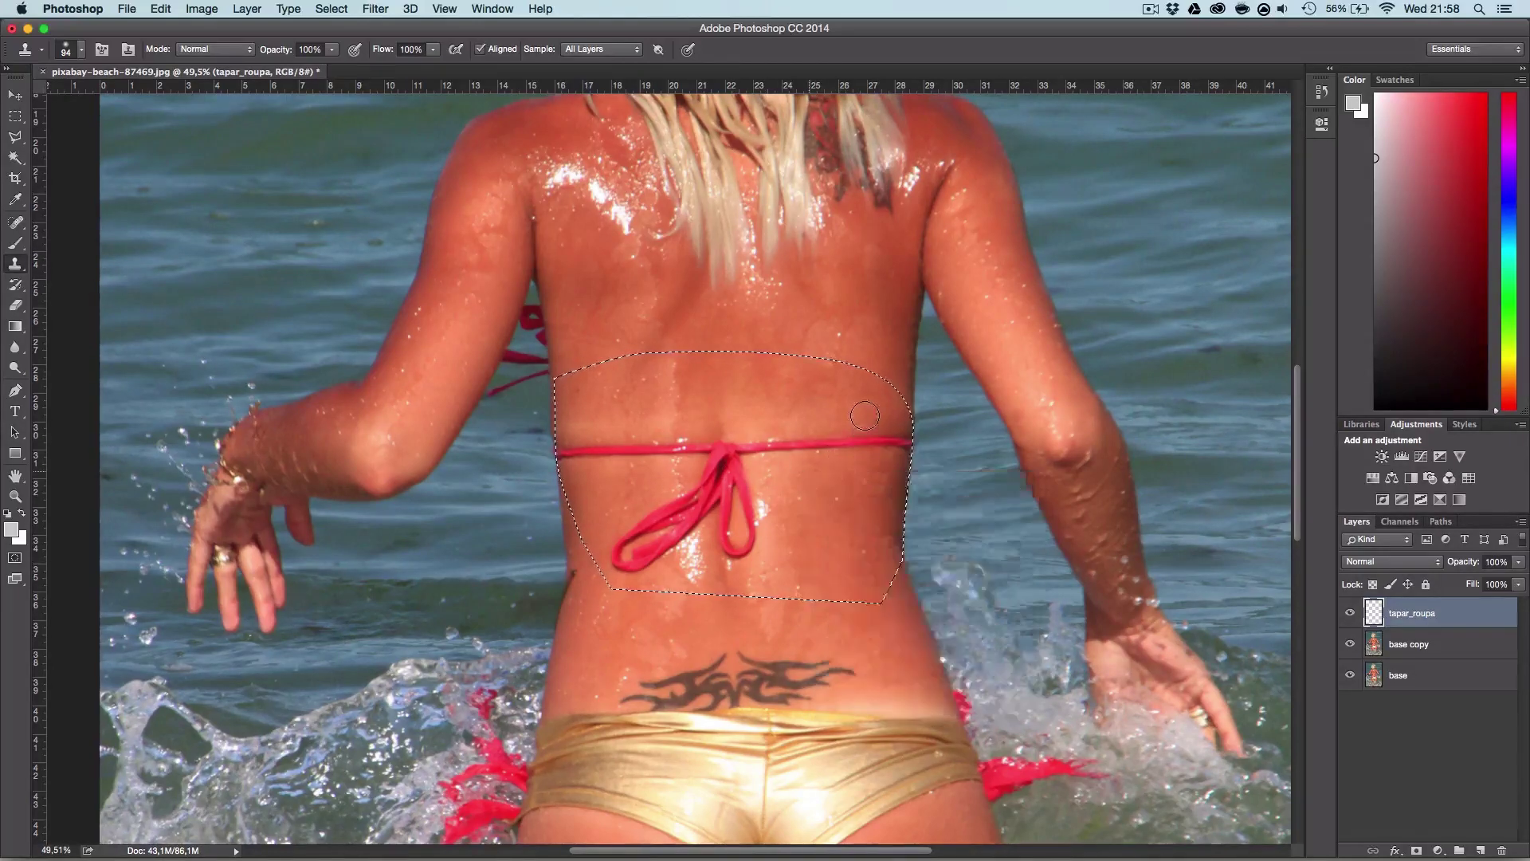
right_click(911, 437)
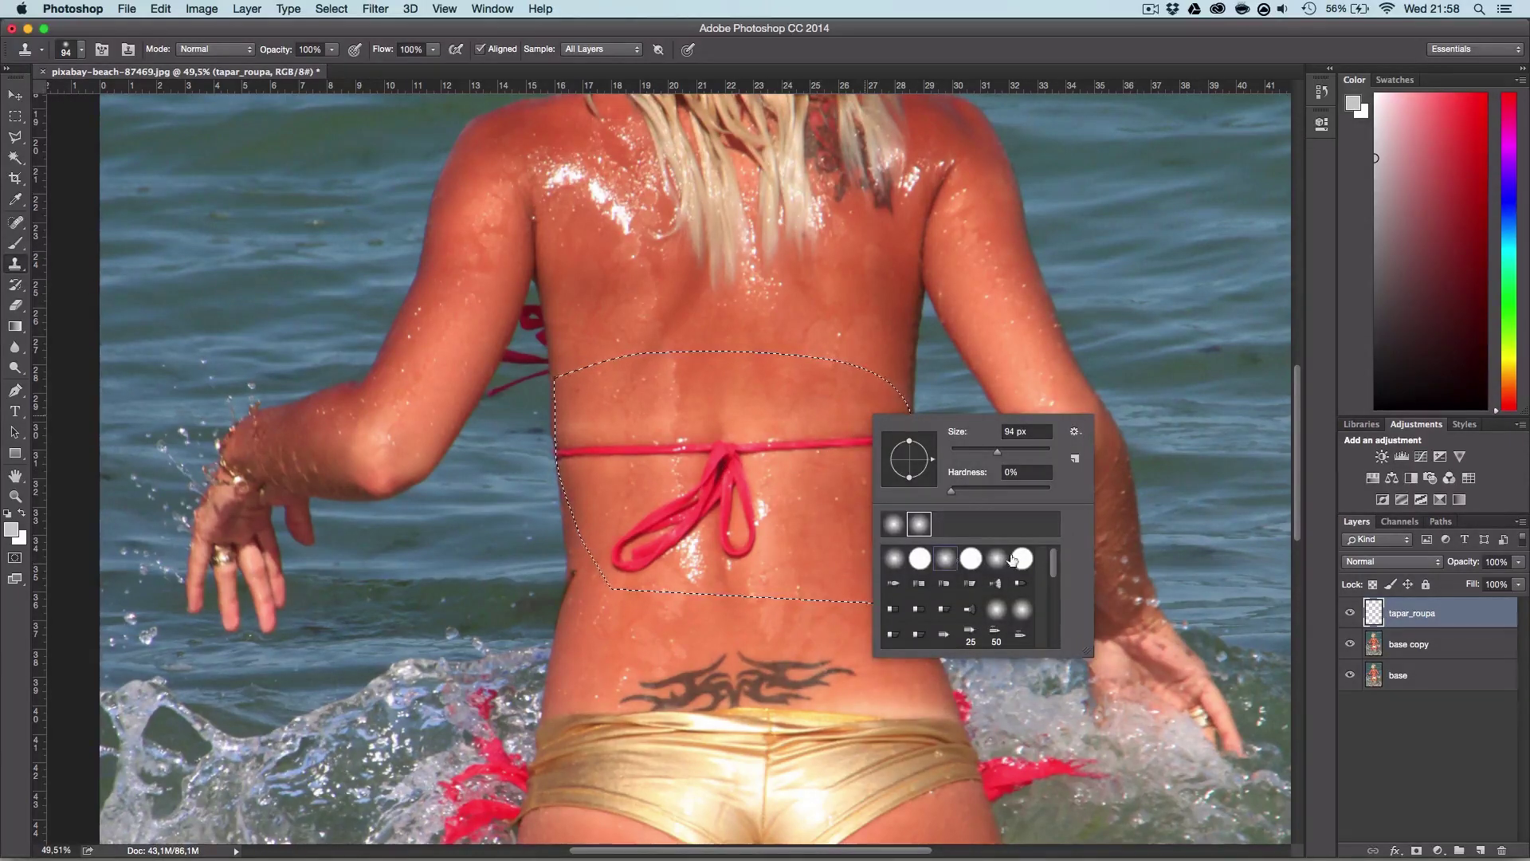
left_click(995, 557)
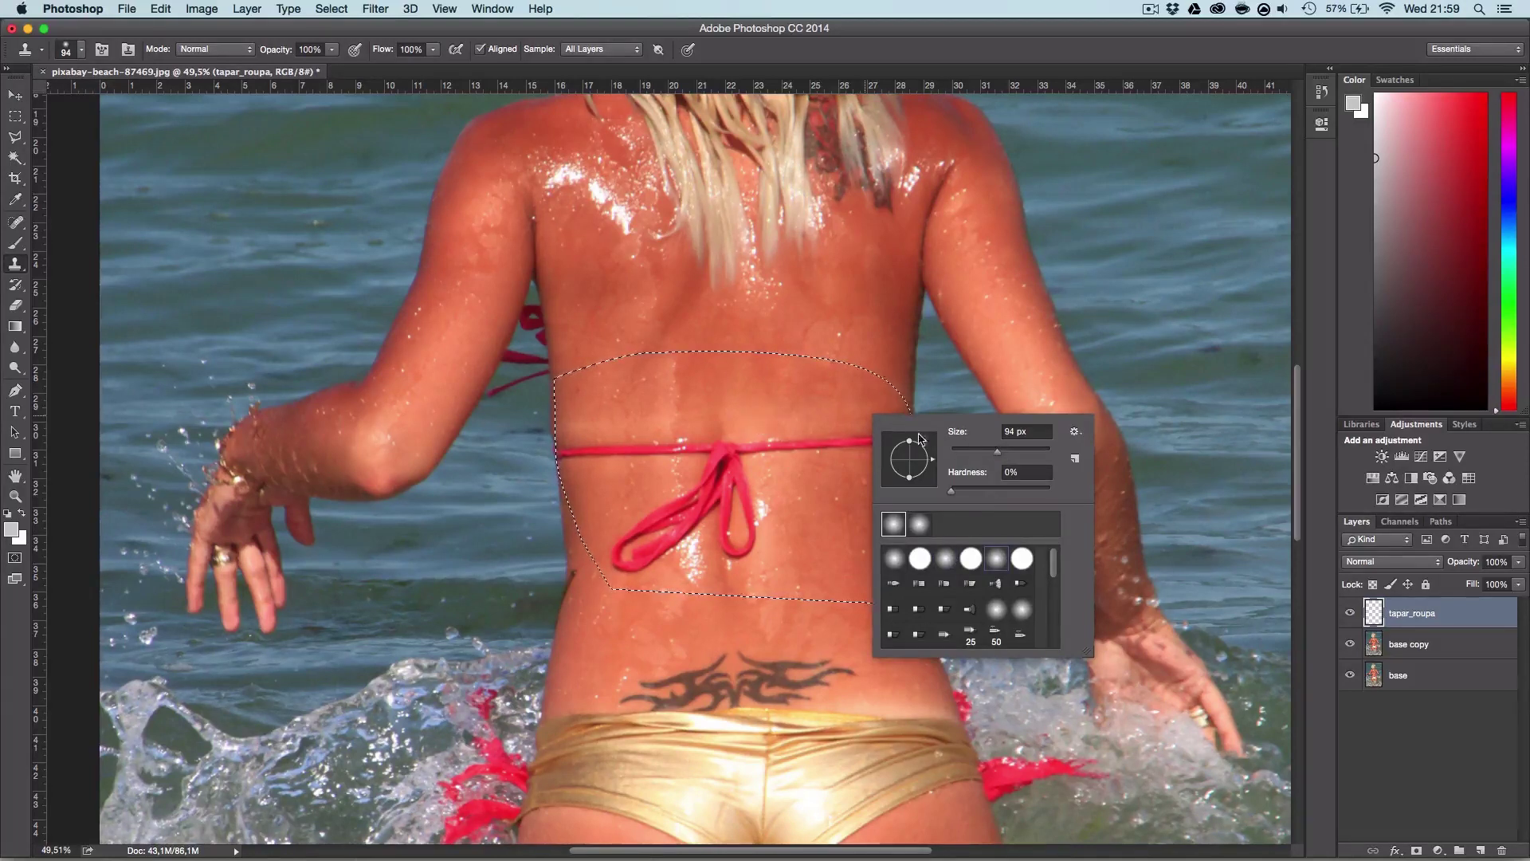
left_click_drag(994, 454, 989, 459)
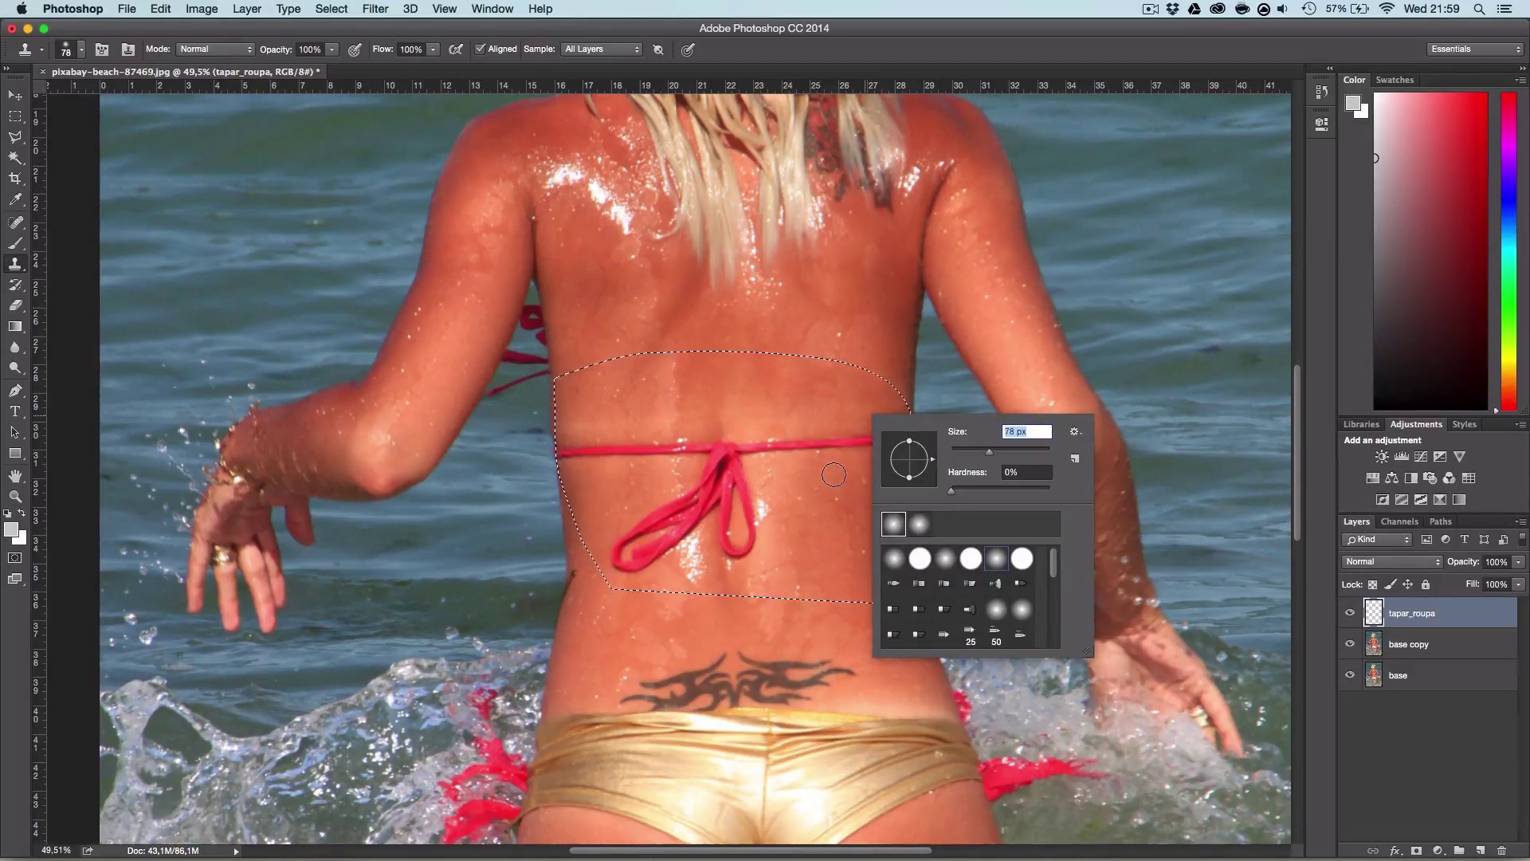
left_click(834, 475)
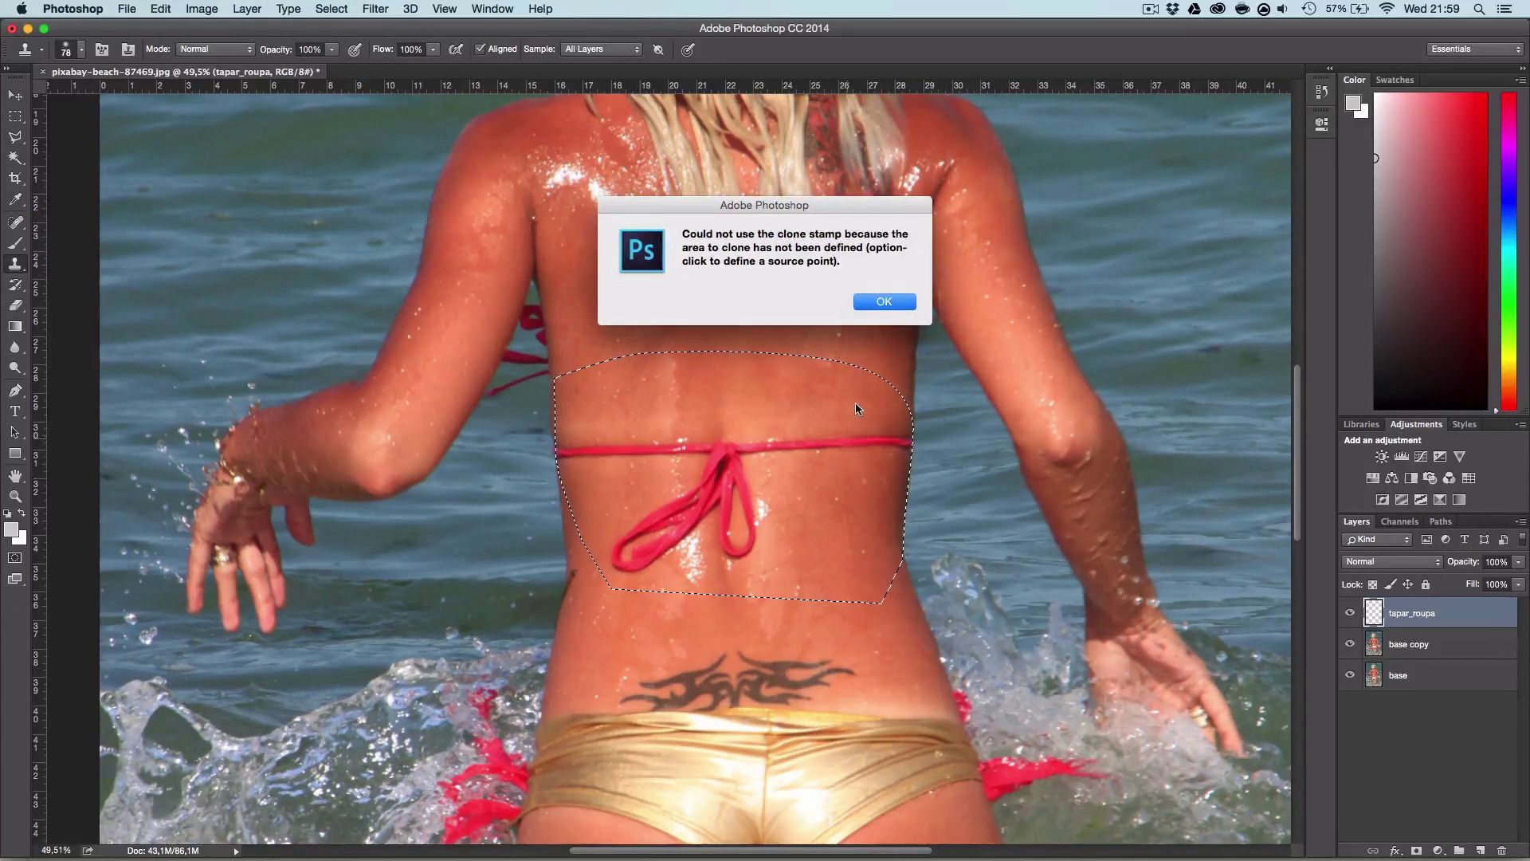
left_click(885, 302)
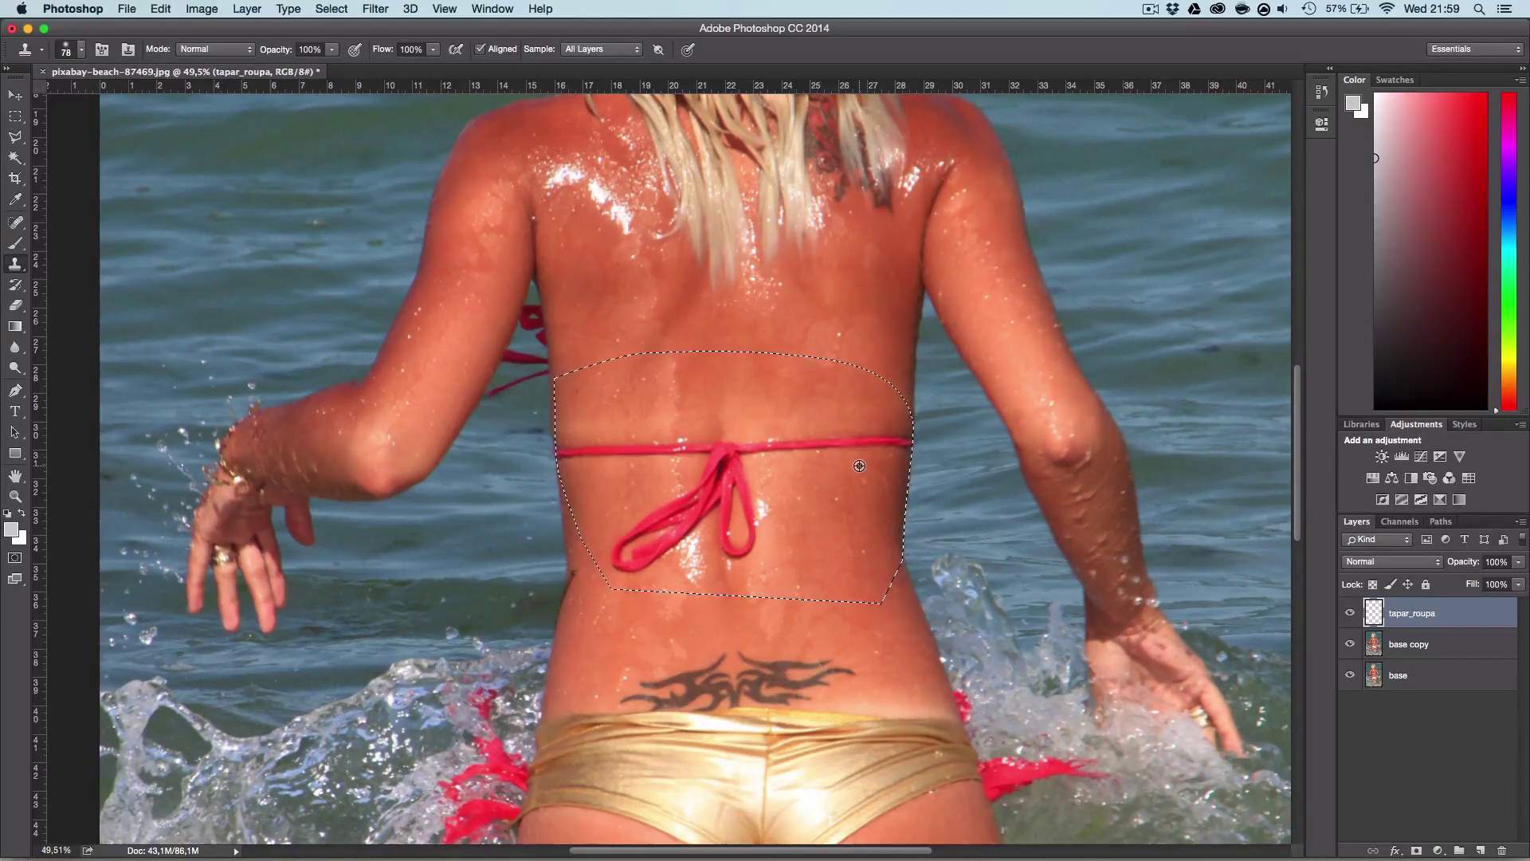
Step: Sample nearby skin and clone it over the strap's right end beside the knot
left_click(859, 466, "alt")
left_click_drag(857, 442, 760, 447)
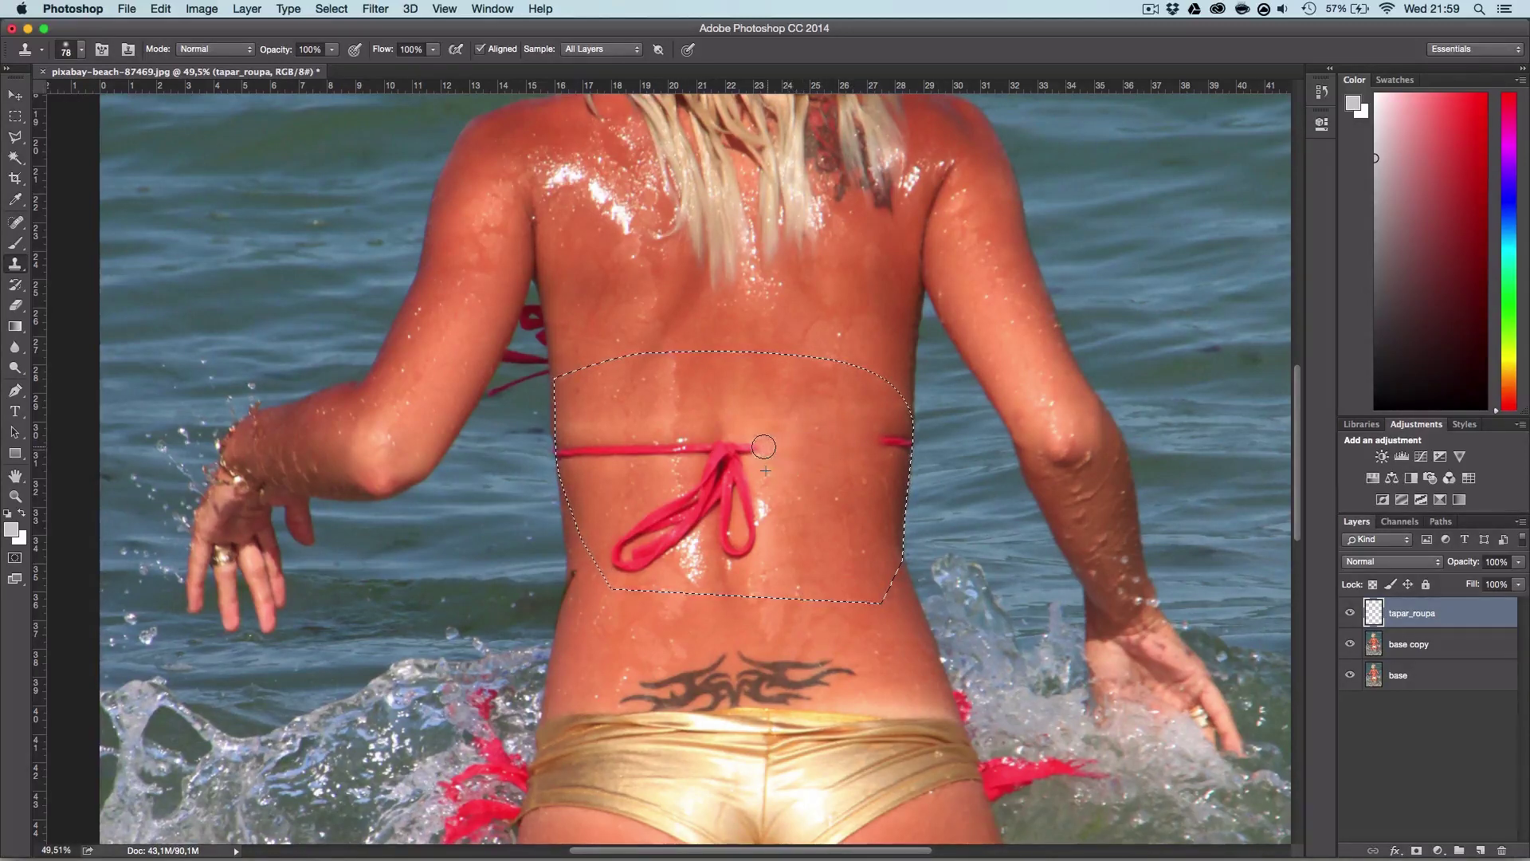
key("super+z")
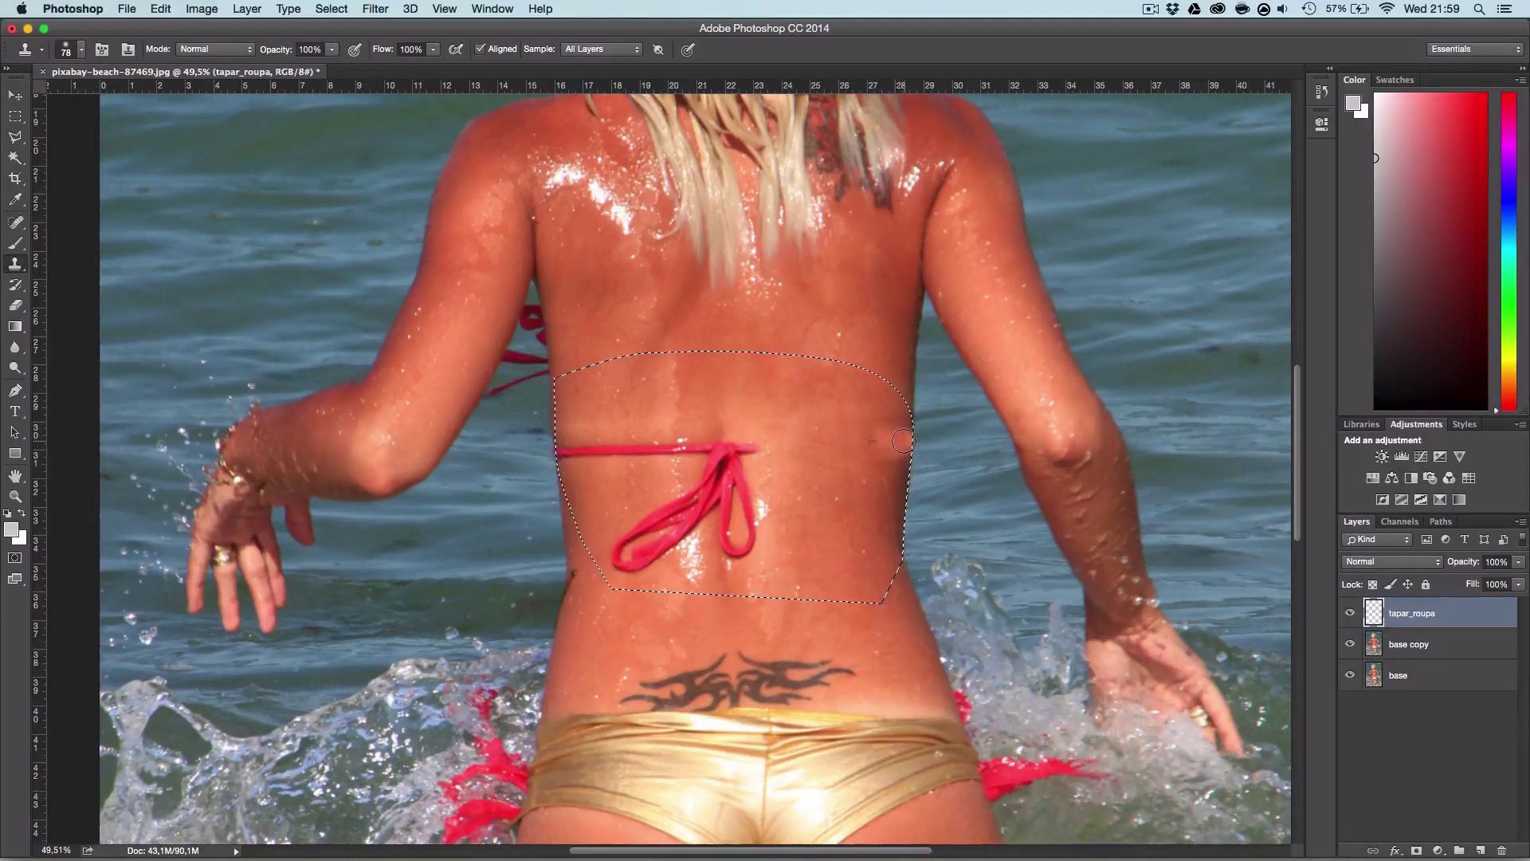
left_click(873, 442)
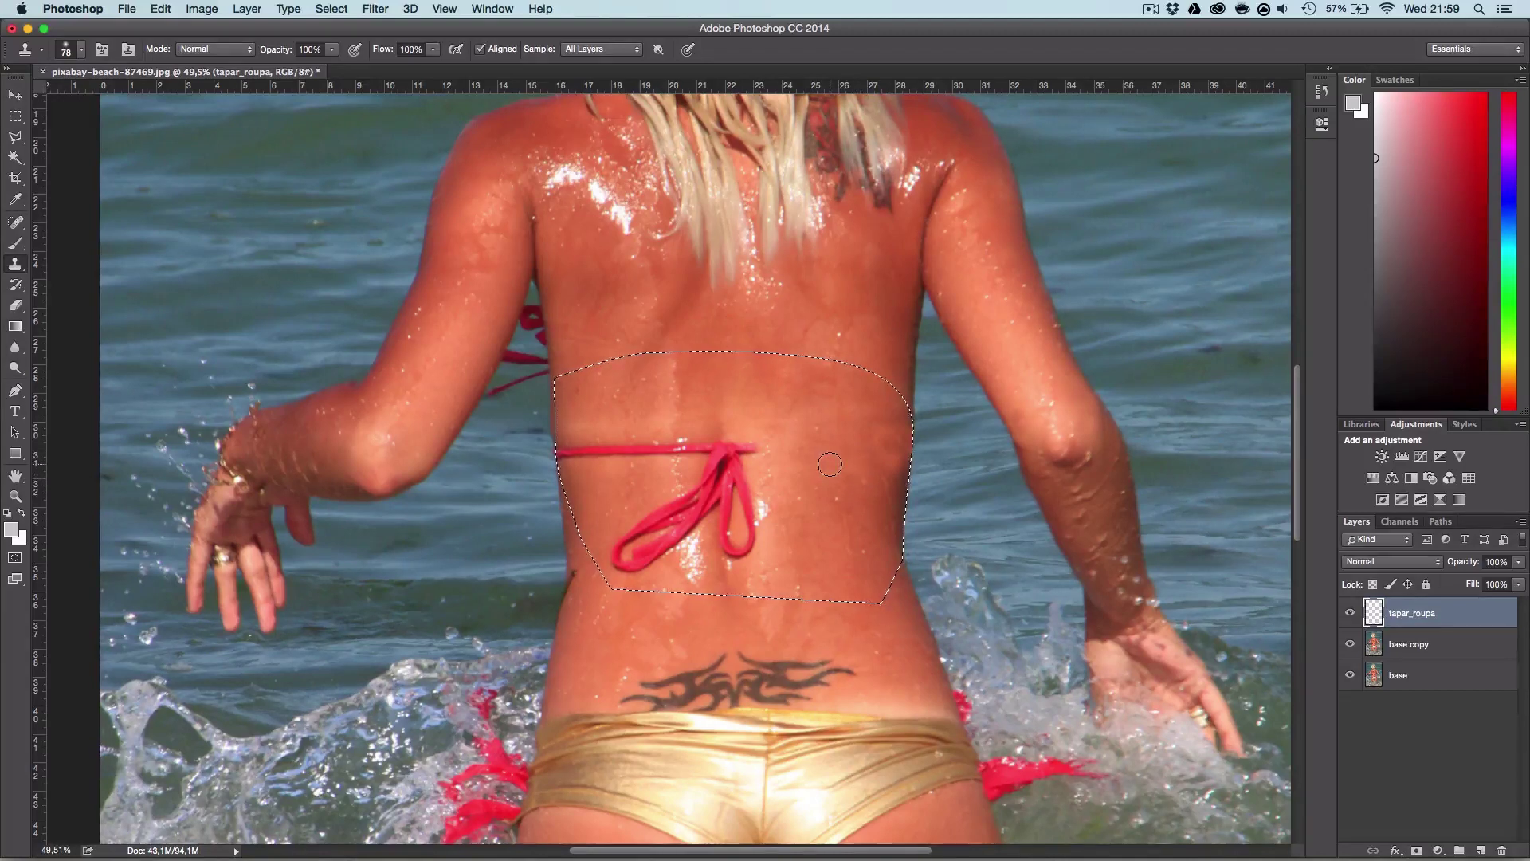
left_click(801, 450, "alt")
left_click_drag(761, 450, 756, 449)
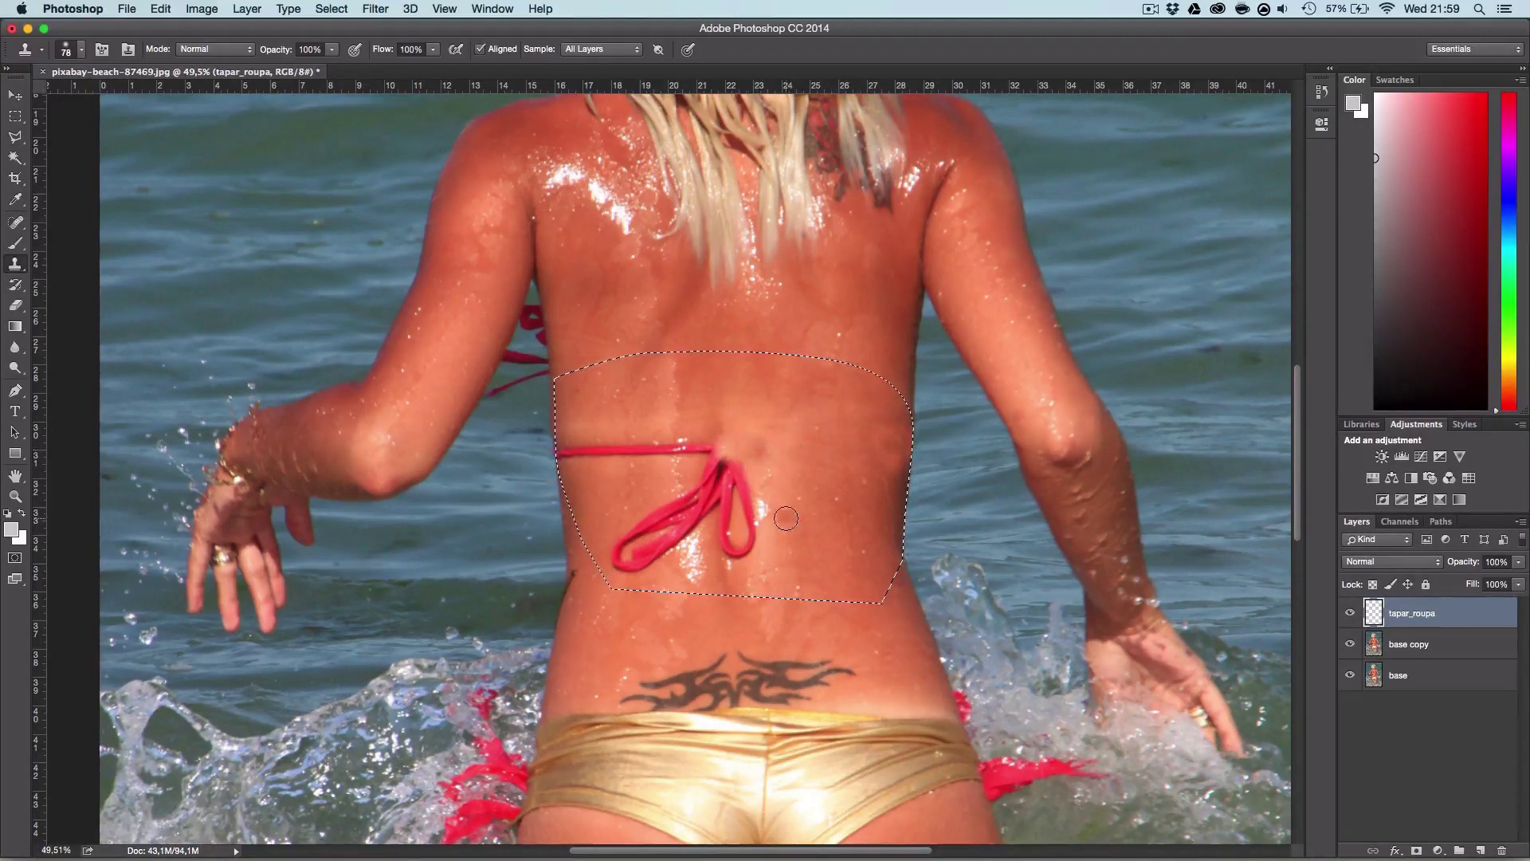
Step: Enlarge the clone brush and cover the knot and upper strap with sampled skin
right_click(819, 501)
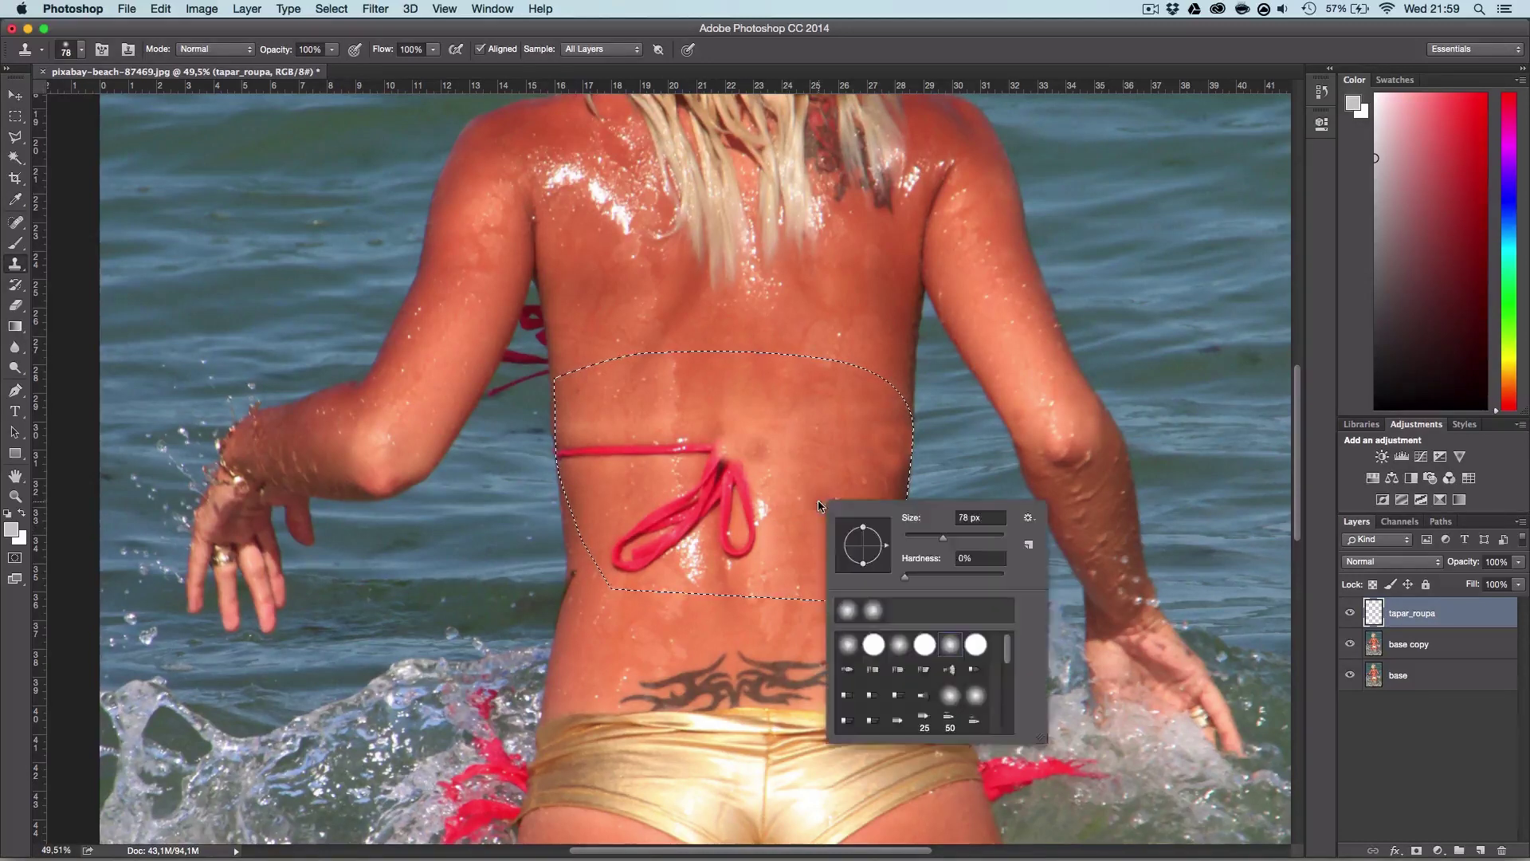
left_click_drag(948, 542, 961, 543)
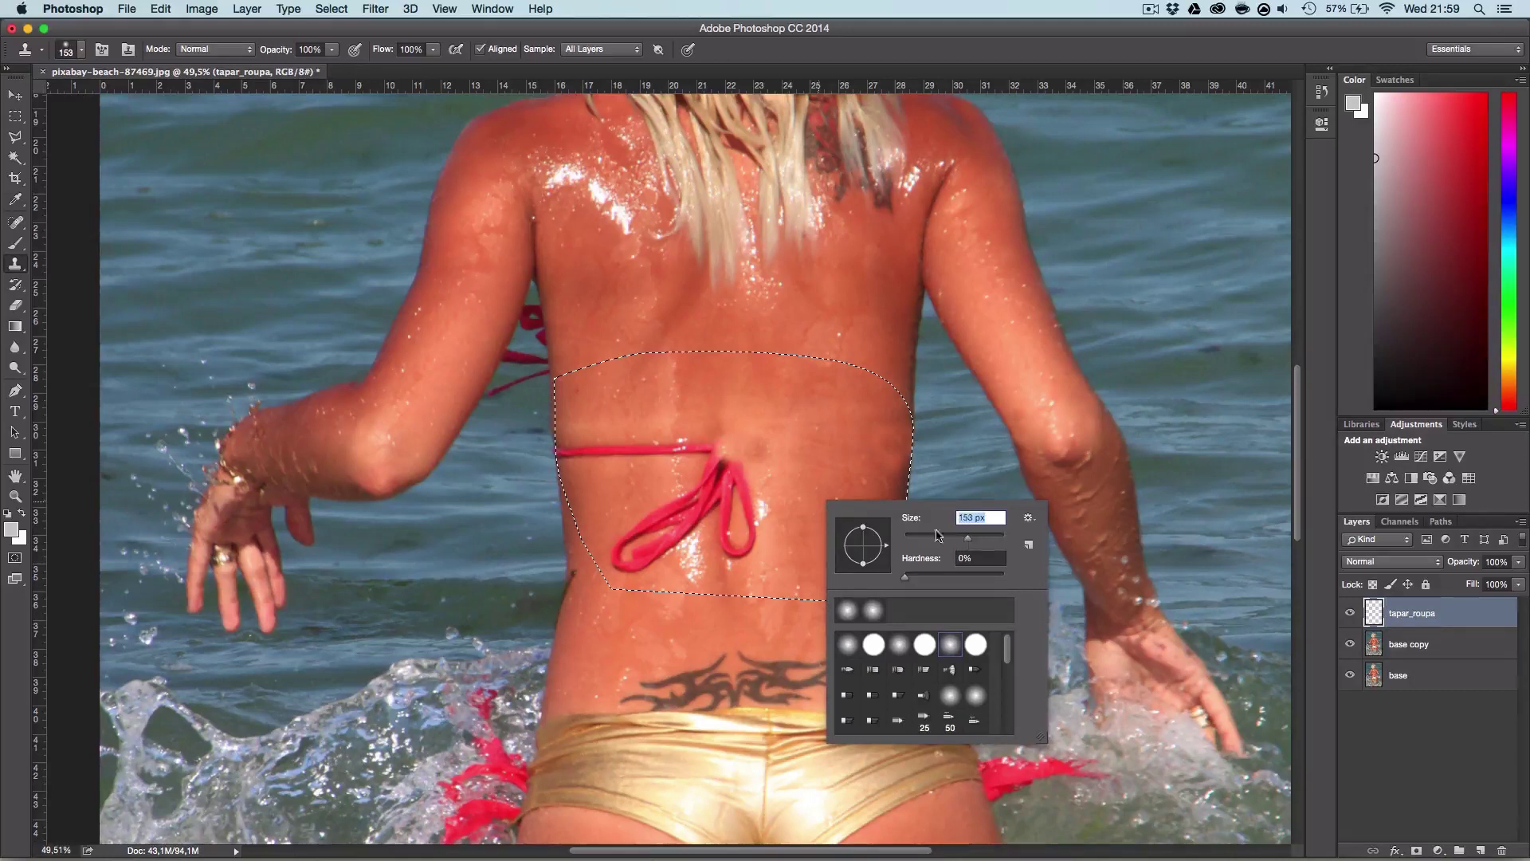
left_click(789, 495)
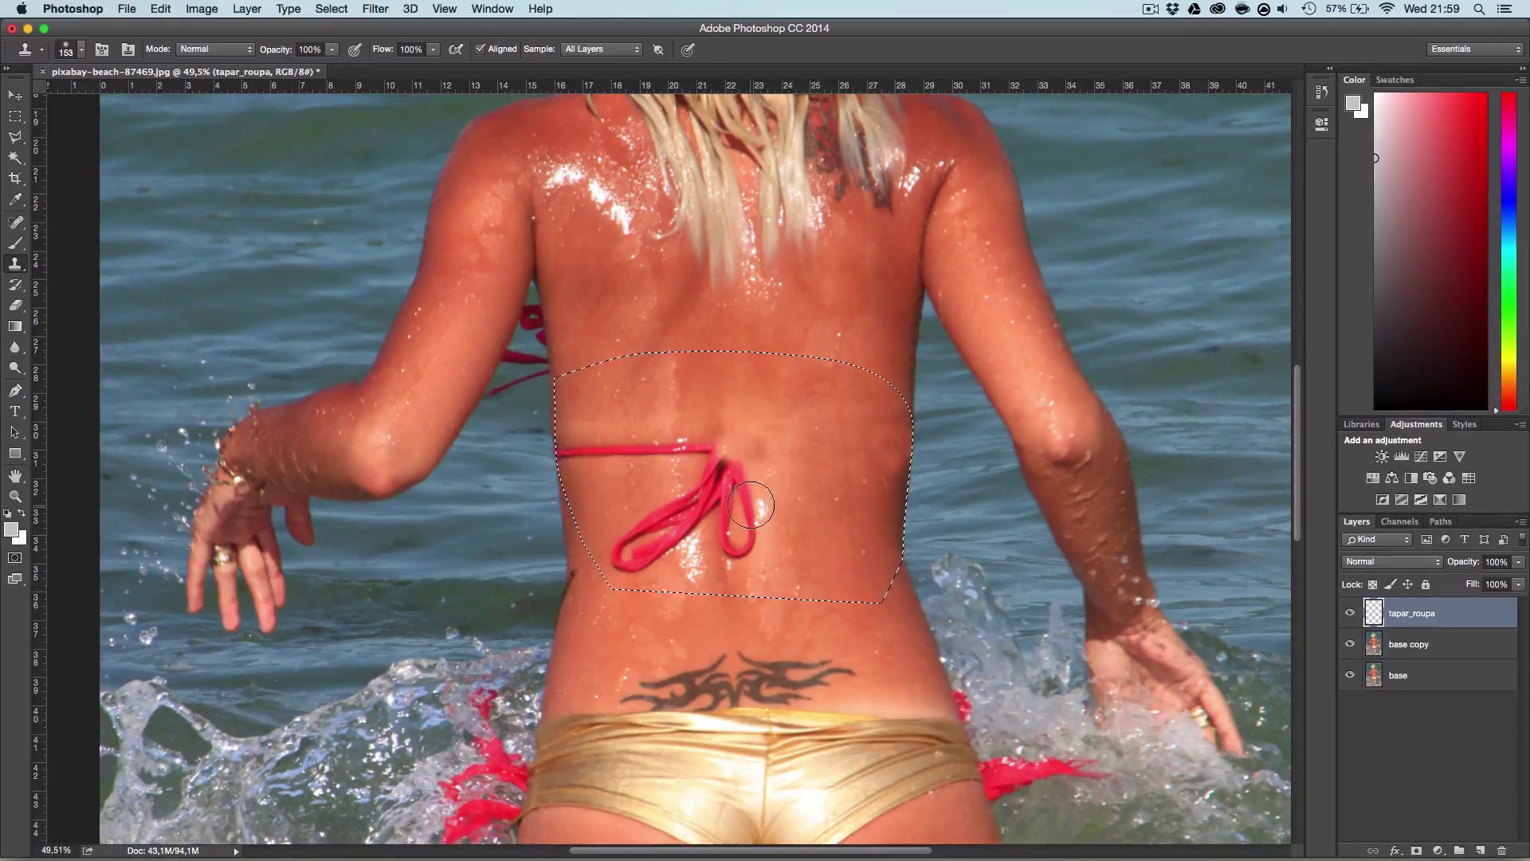
mouse_move(751, 505)
left_mouse_down()
mouse_move(736, 546)
mouse_move(757, 497)
mouse_move(642, 478)
left_mouse_up()
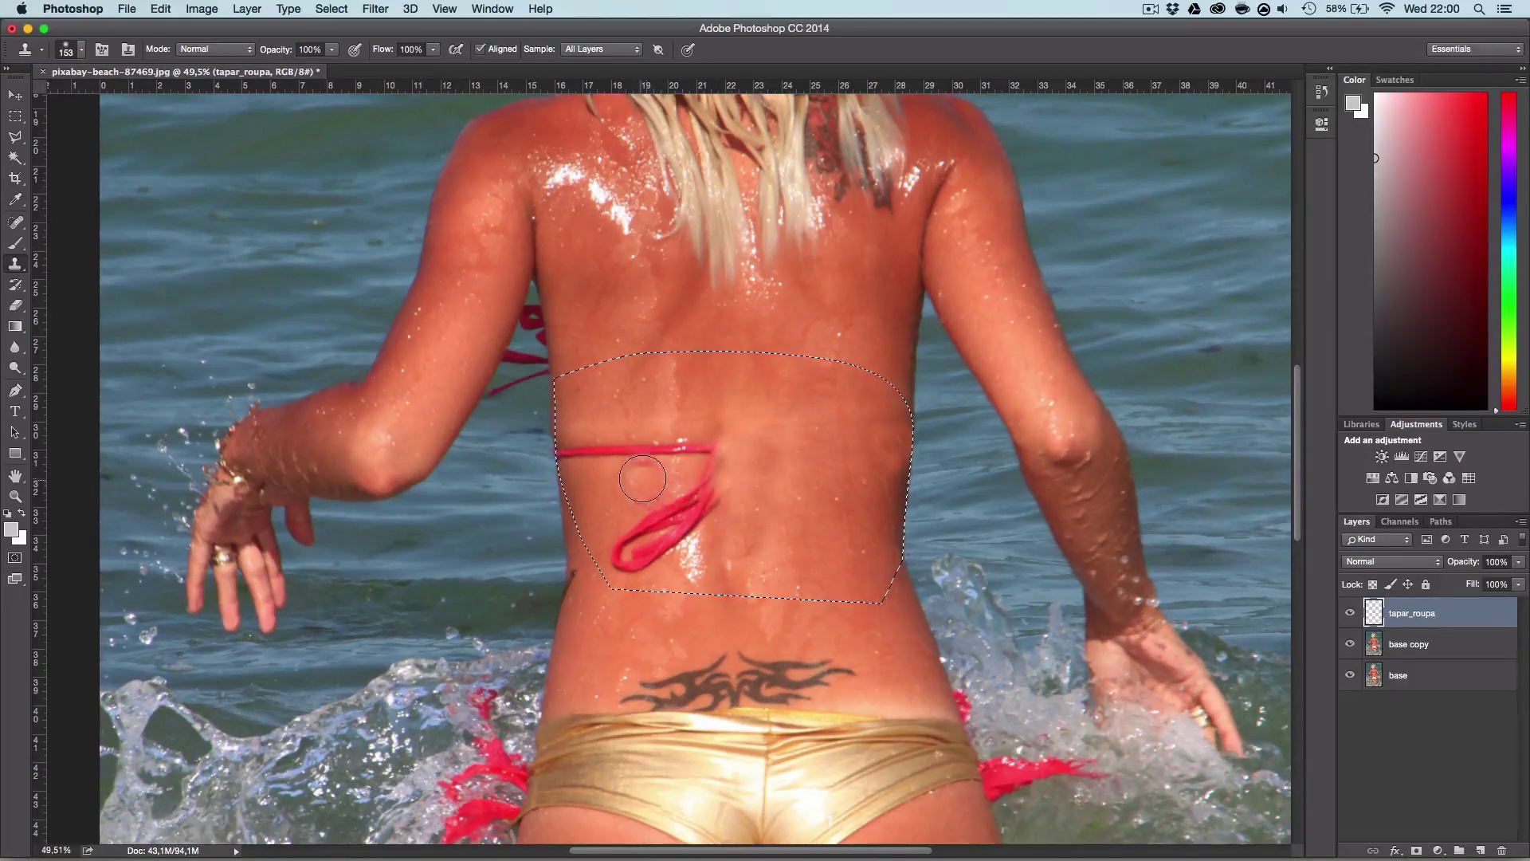
mouse_move(642, 478)
left_mouse_down()
mouse_move(627, 454)
mouse_move(574, 458)
left_mouse_up()
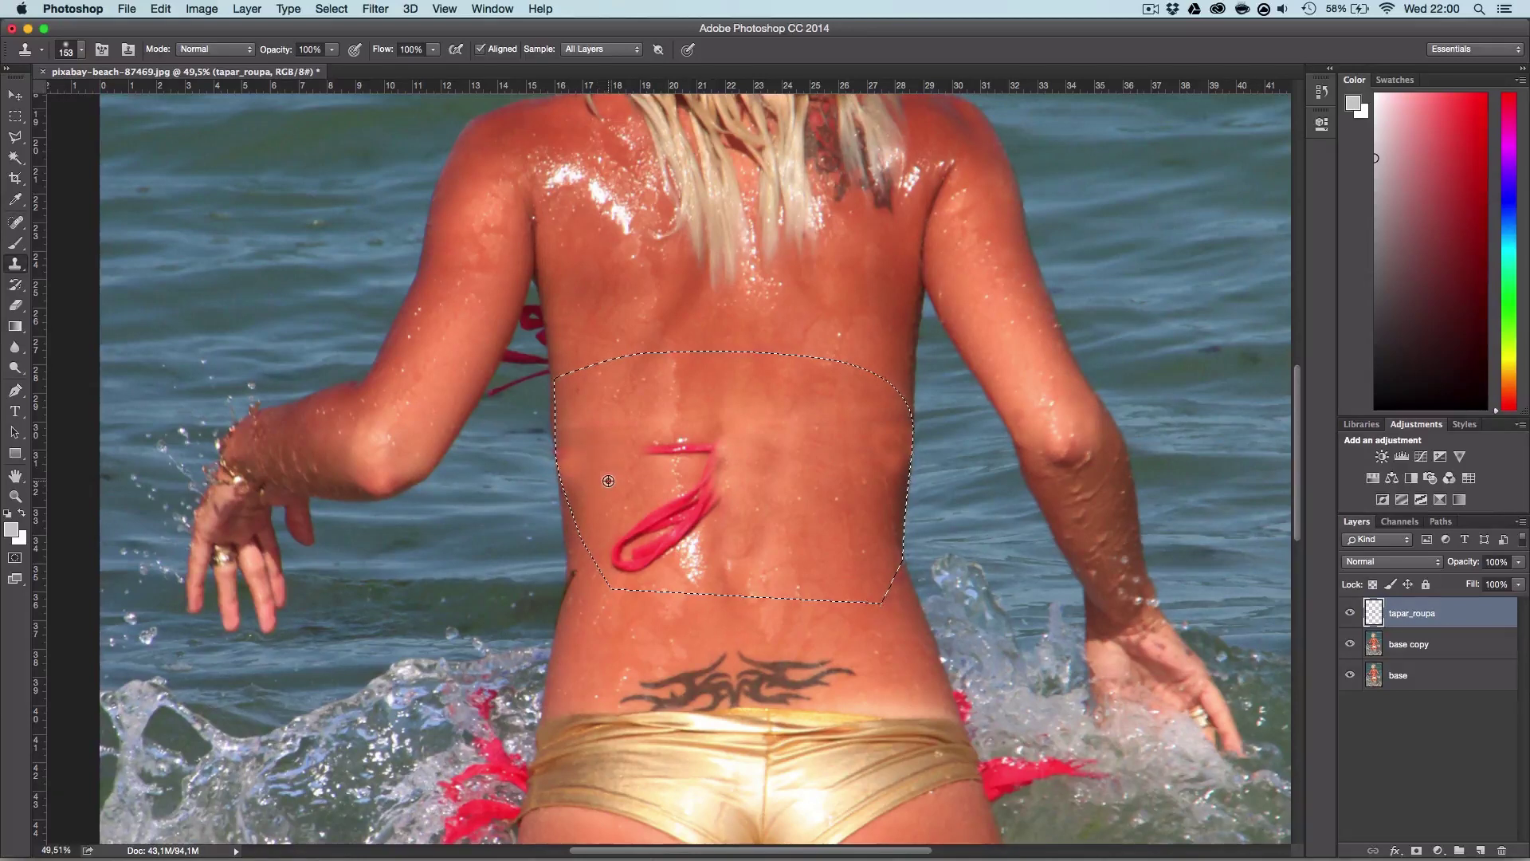
left_click(797, 526, "alt")
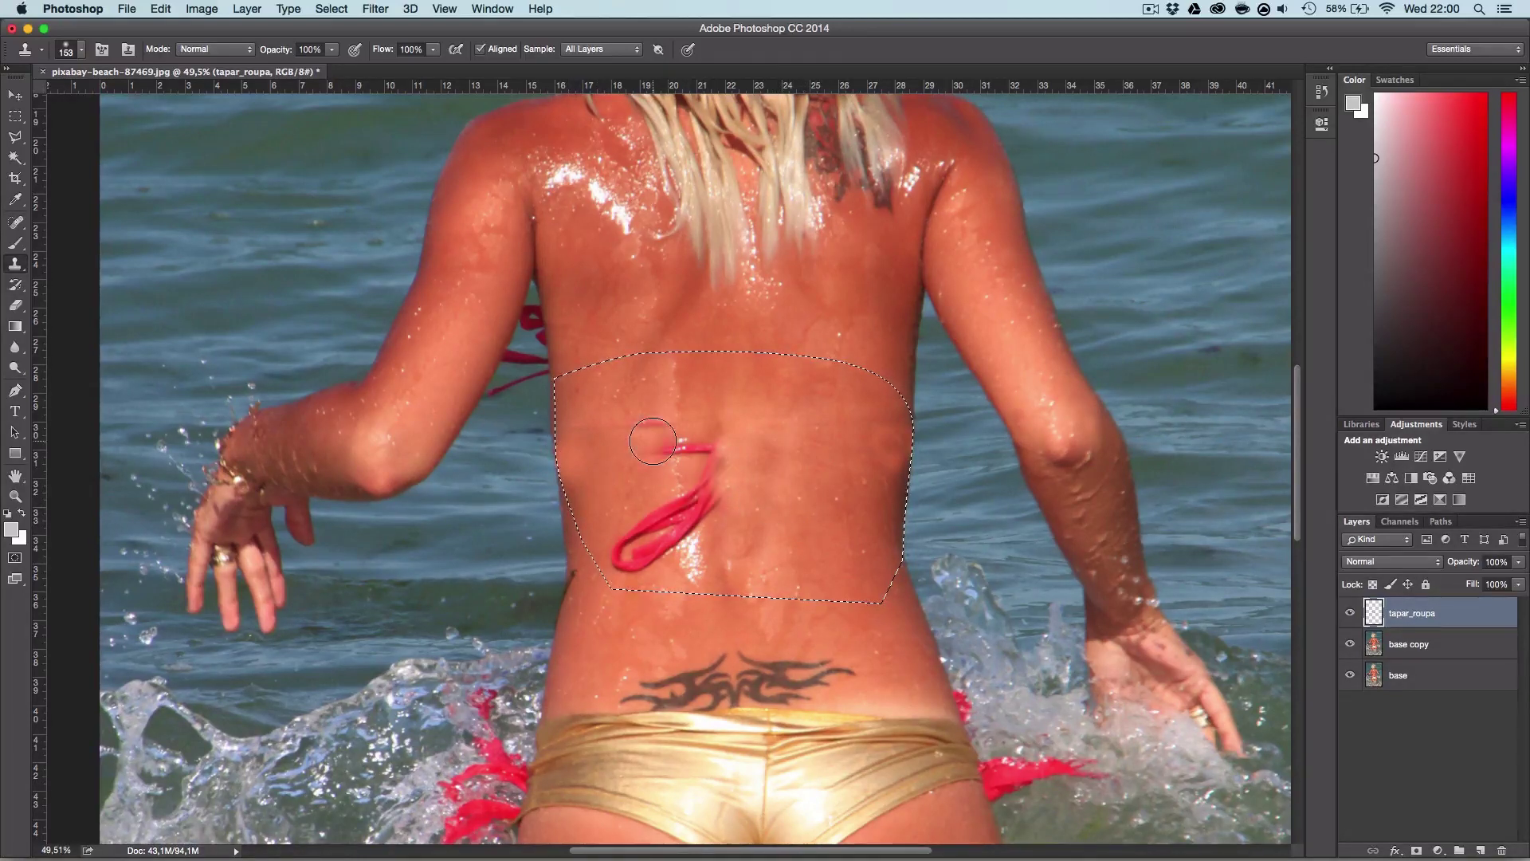
mouse_move(649, 426)
left_mouse_down()
mouse_move(646, 406)
mouse_move(577, 452)
left_mouse_up()
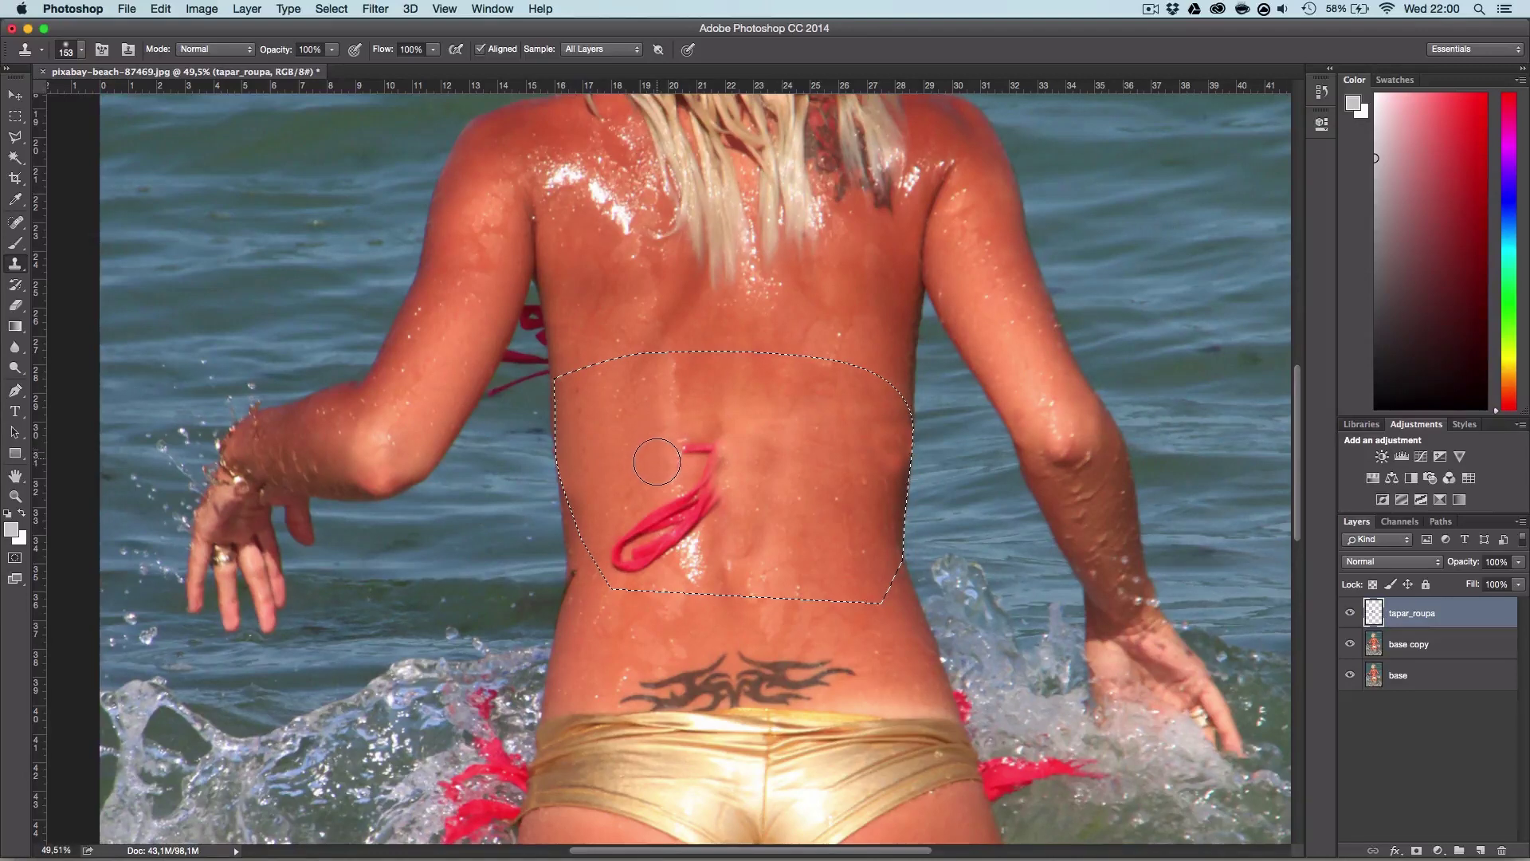
left_click_drag(660, 451, 691, 450)
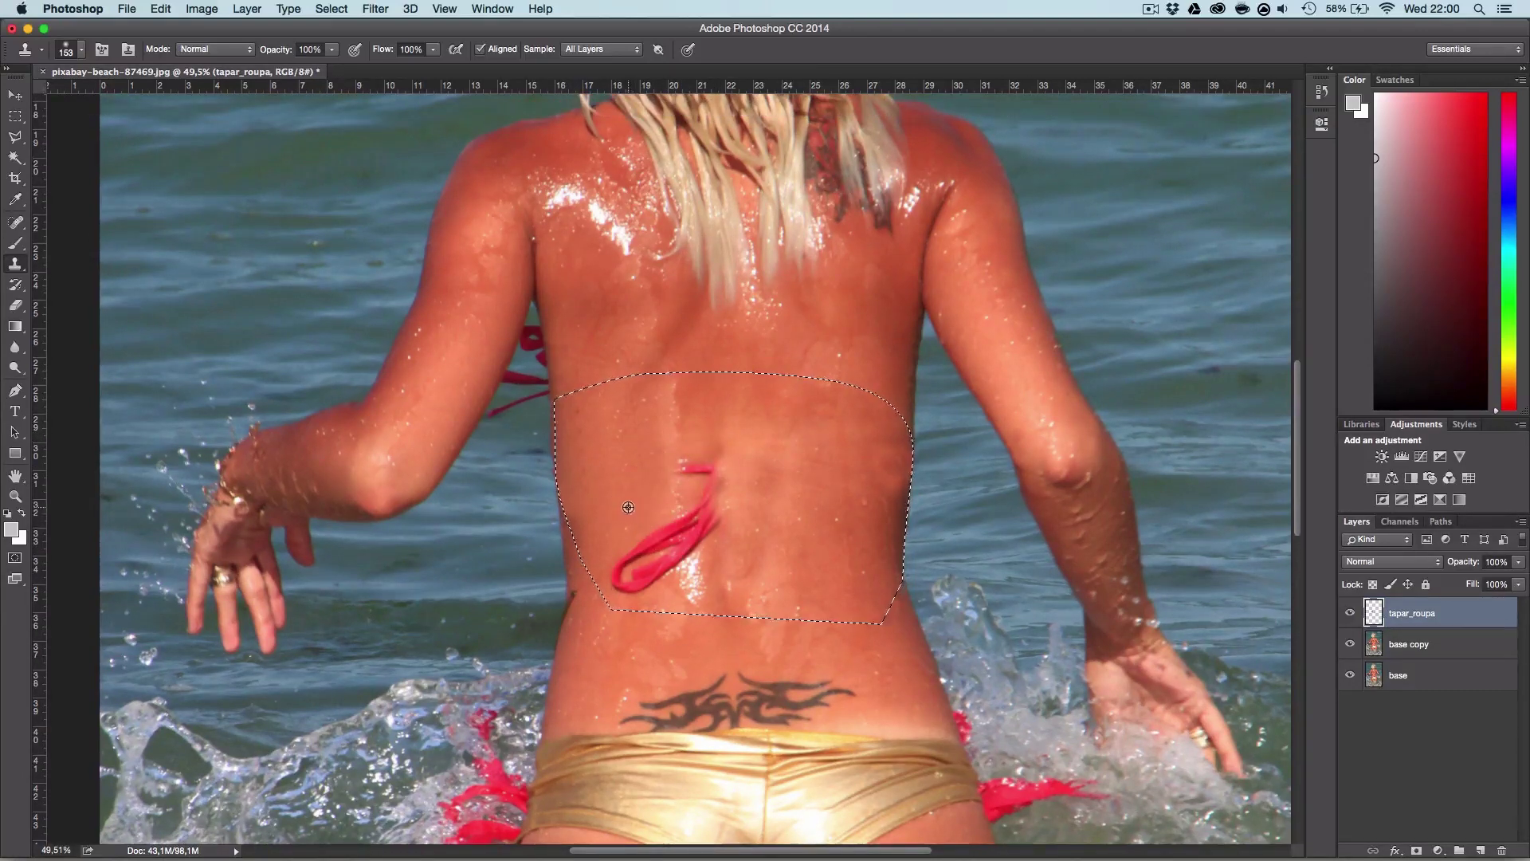
Step: Resample skin and clone away the strap's lower part and the last red marks
left_click_drag(632, 558, 633, 578)
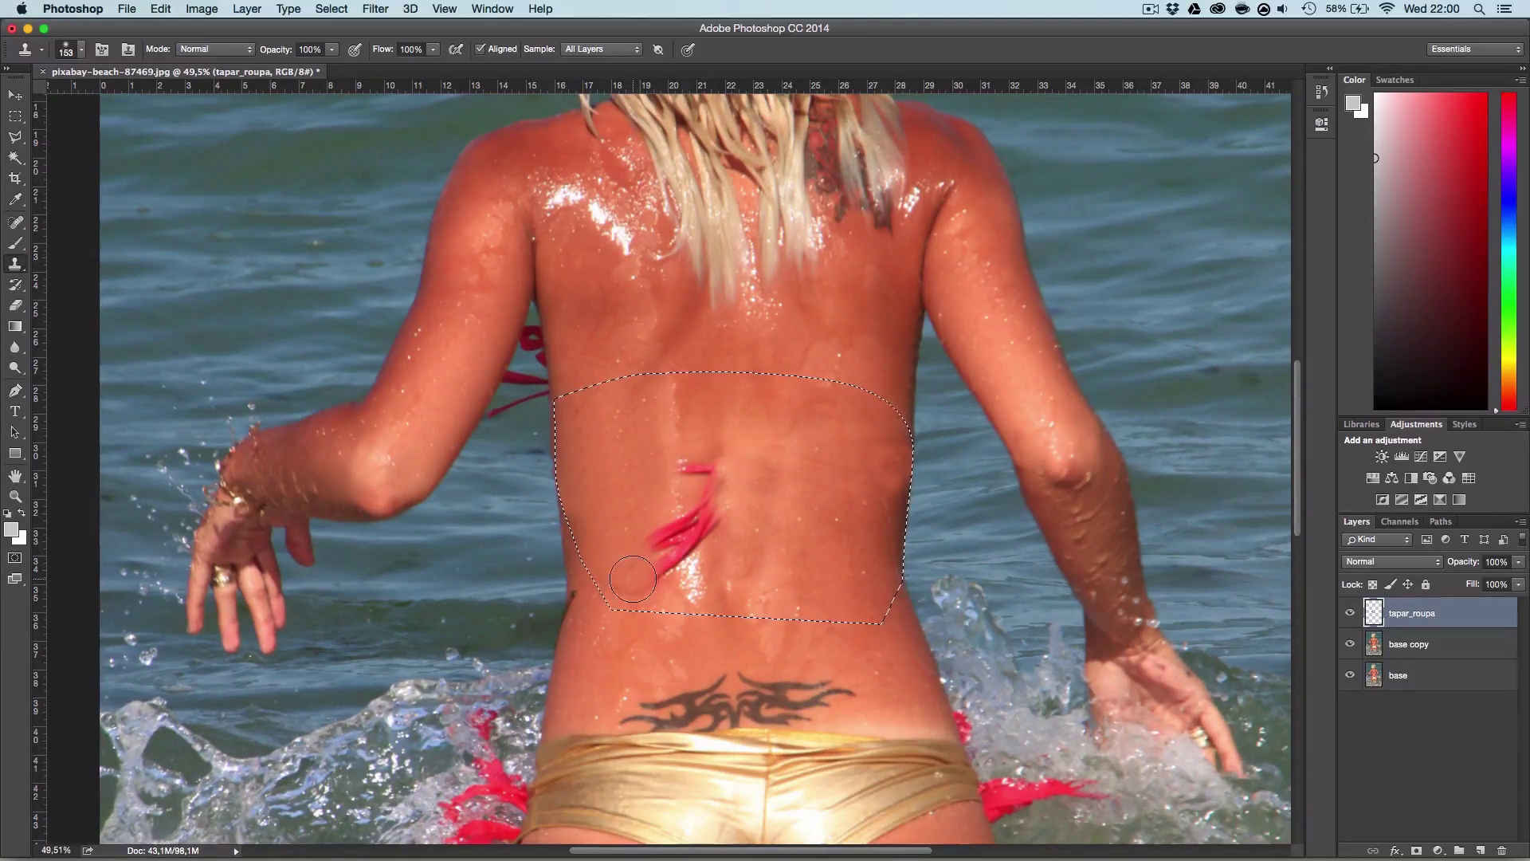
left_click(637, 484, "alt")
left_click_drag(673, 538, 655, 556)
left_click(638, 544, "alt")
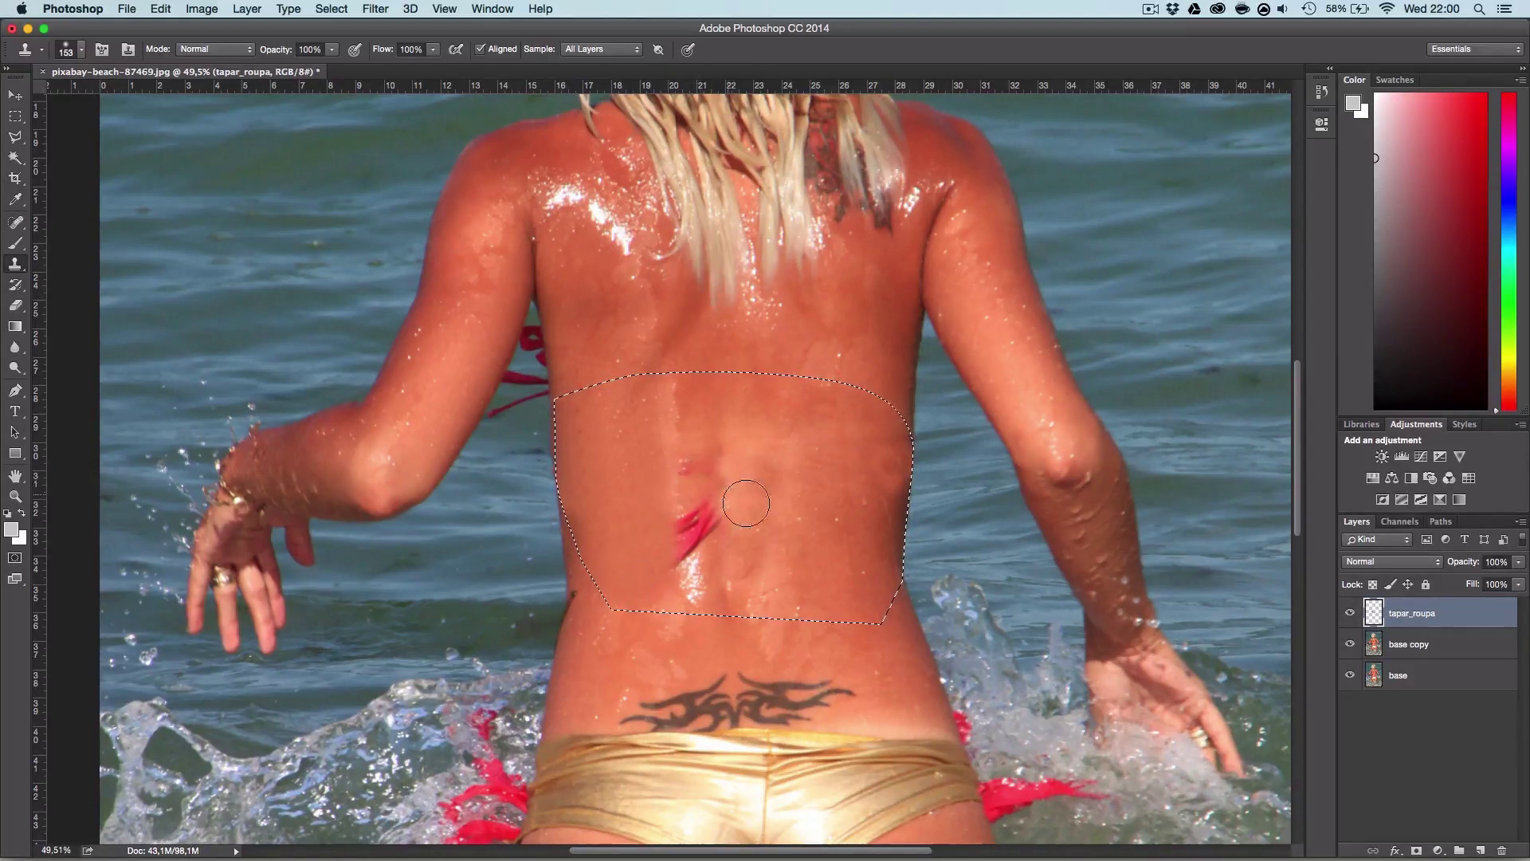
left_click_drag(691, 428, 696, 473)
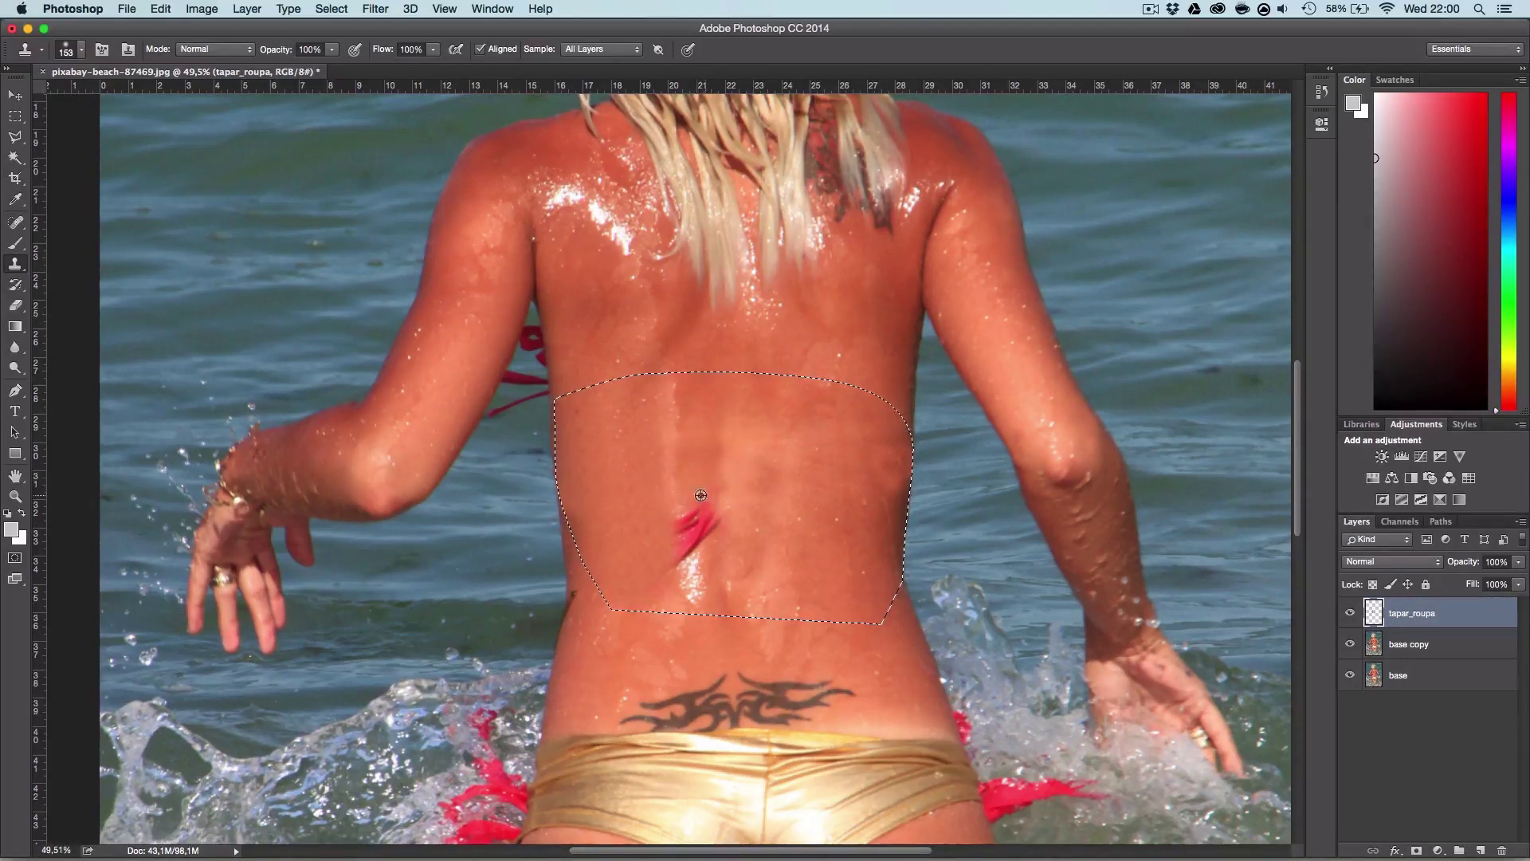
left_click(698, 510)
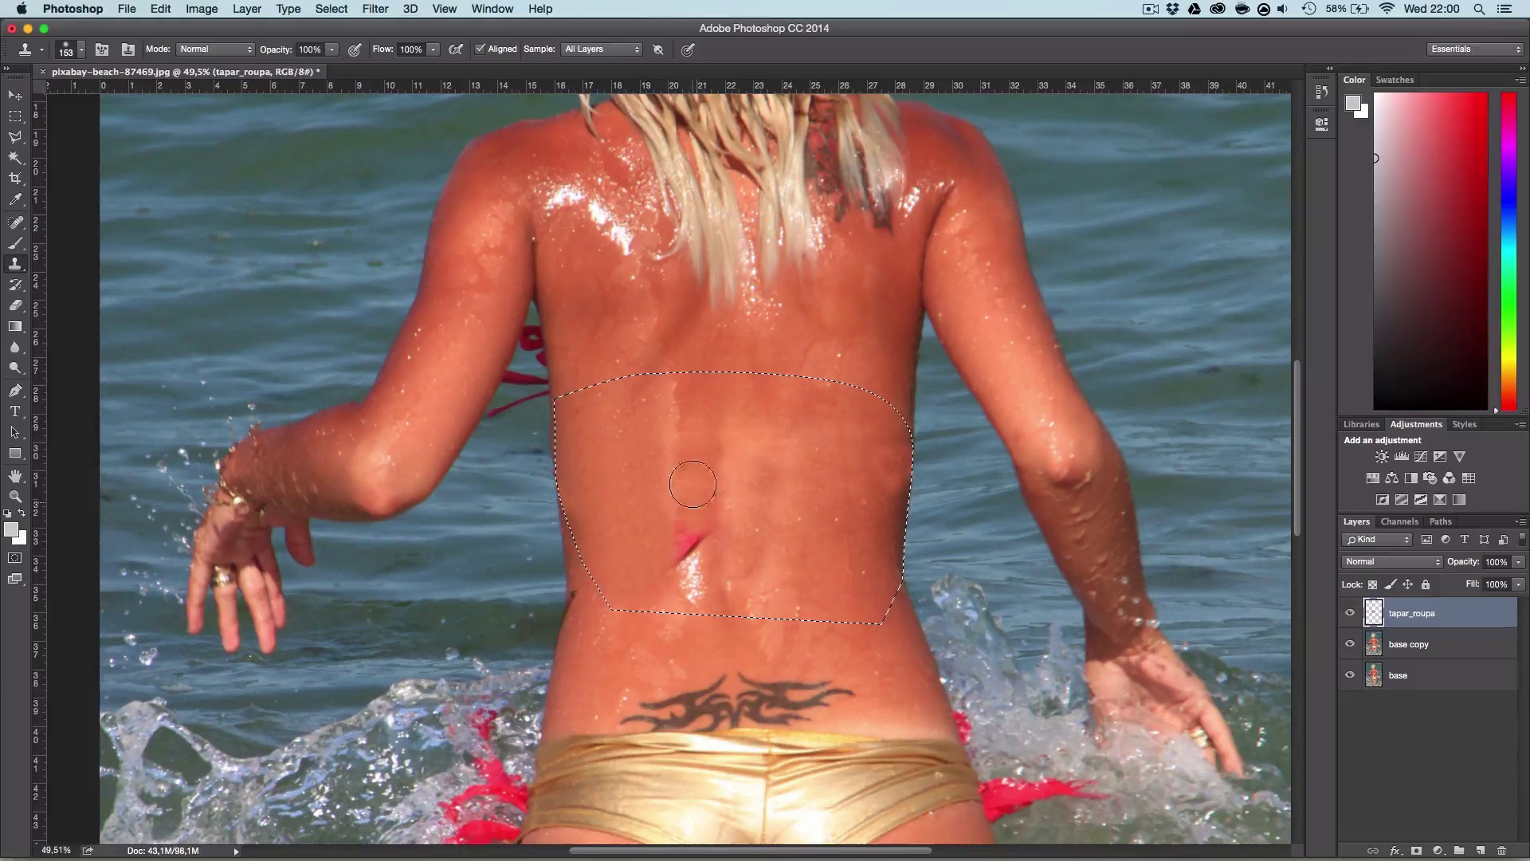
left_click(692, 522)
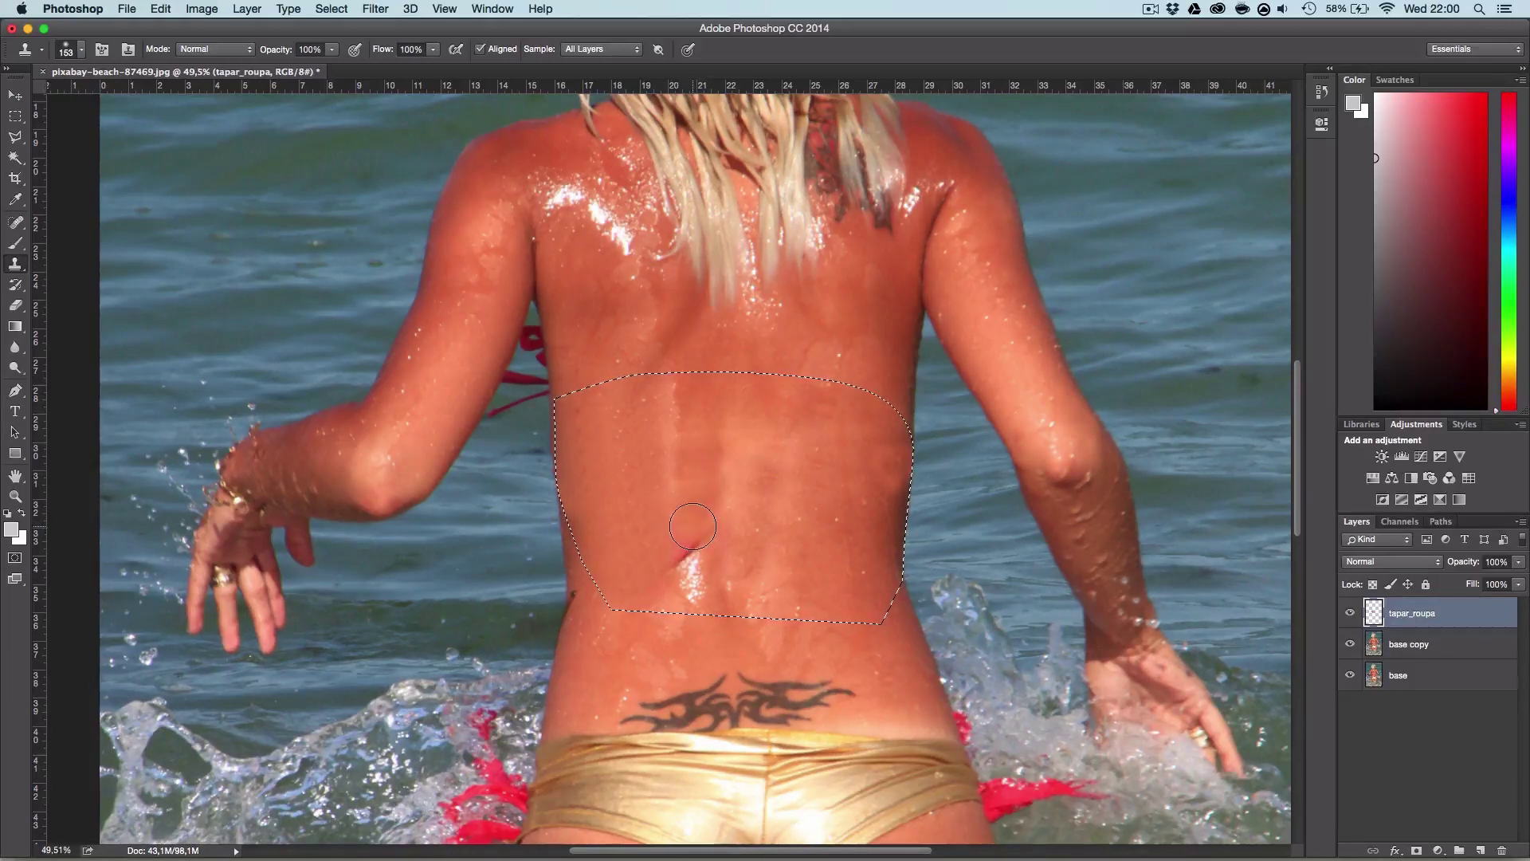
left_click(688, 557)
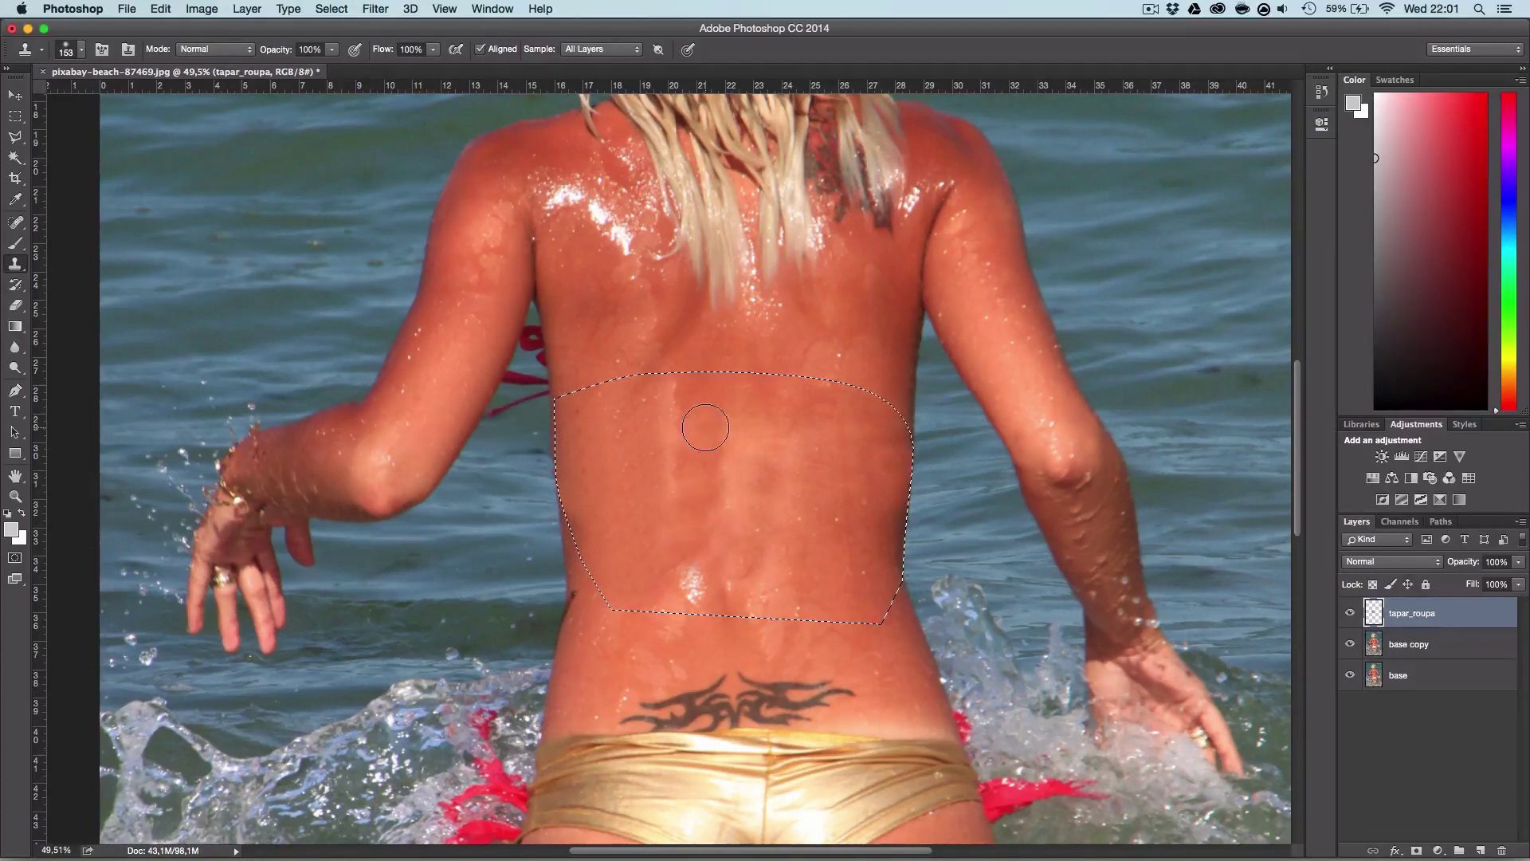
Step: Zoom out to the whole photo and clear the strap-area selection
key("z")
scroll(709, 434, "right", 2)
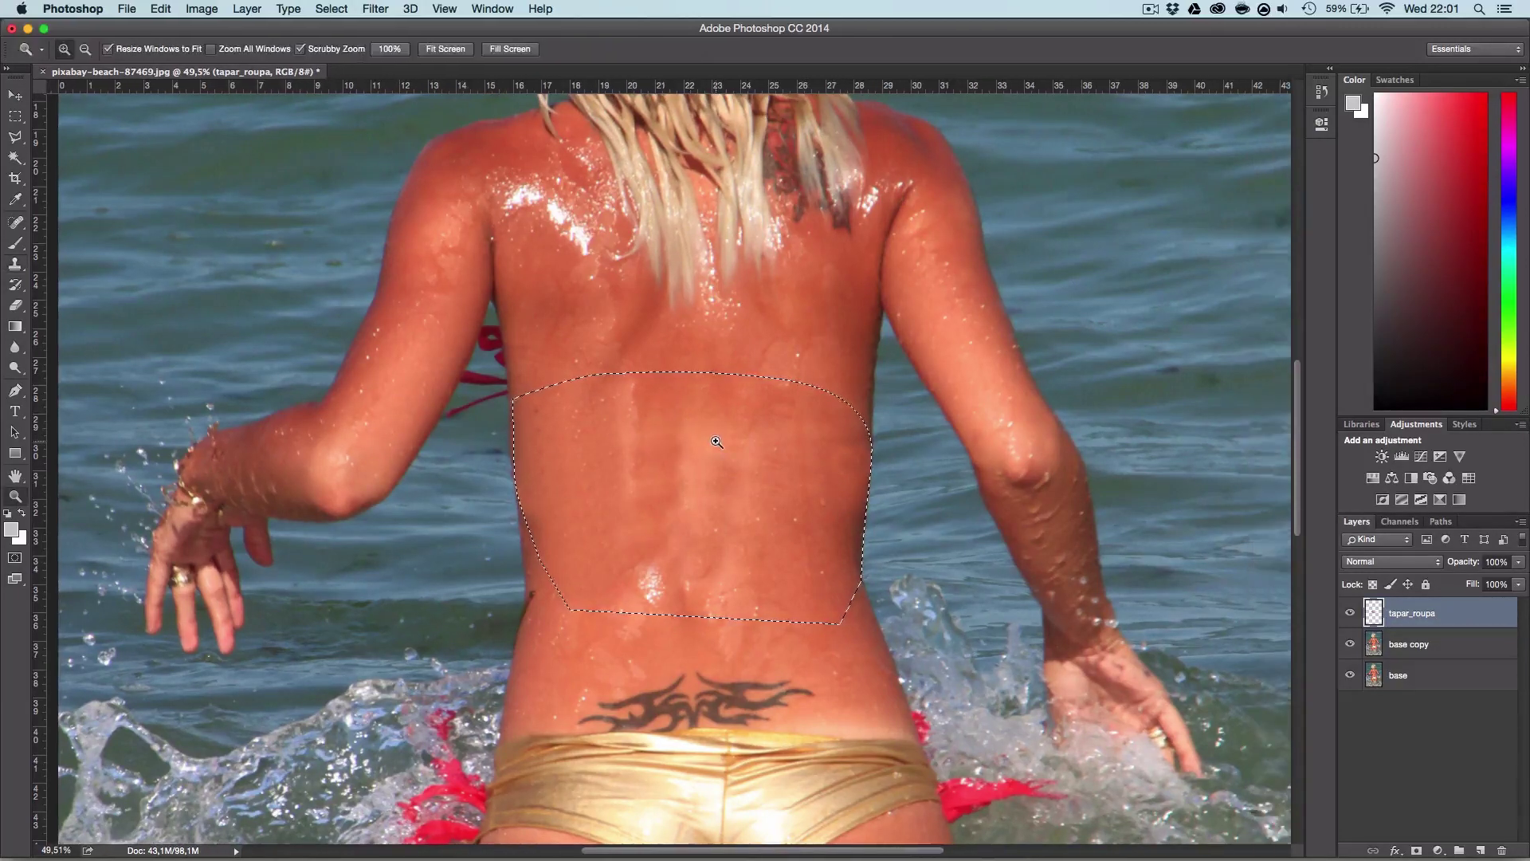
left_click(716, 441, "alt")
left_click(719, 441, "alt")
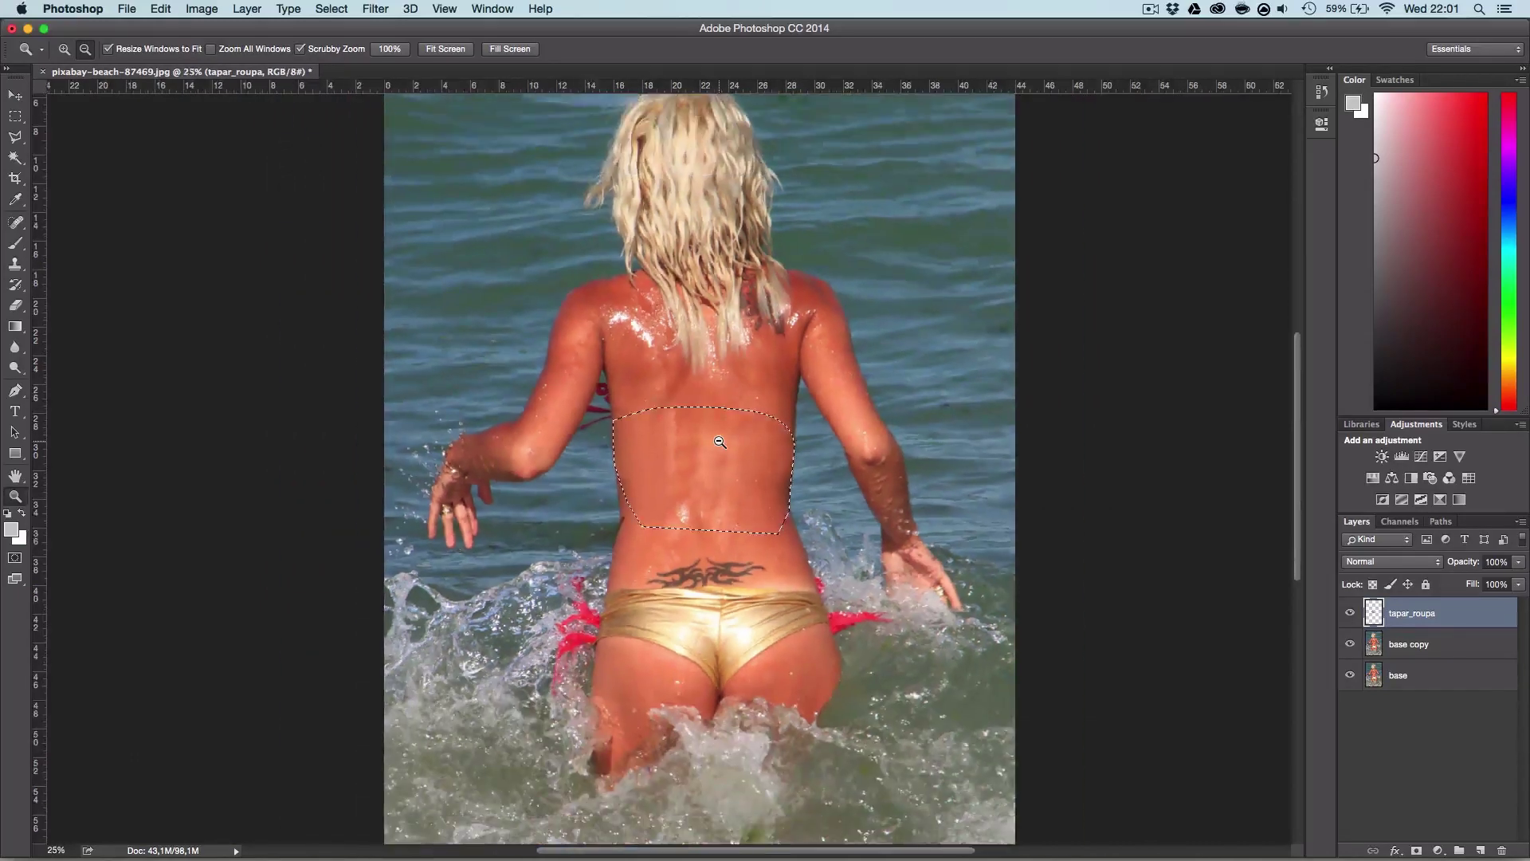
left_click(719, 442, "alt")
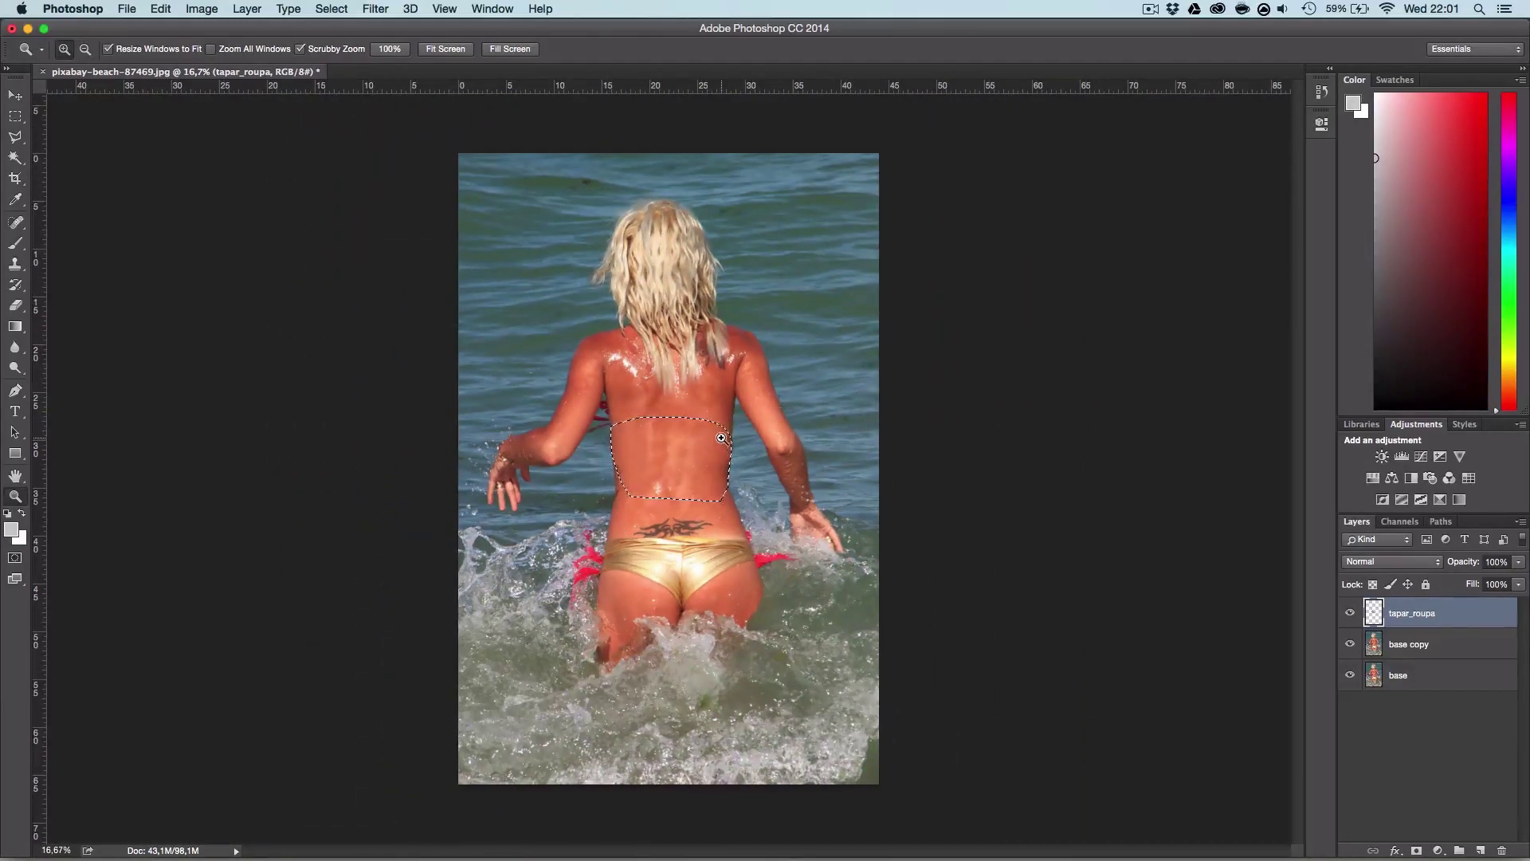
key("super+d")
Step: Toggle tapar_roupa visibility to compare before and after, leaving it visible
left_click(1350, 614)
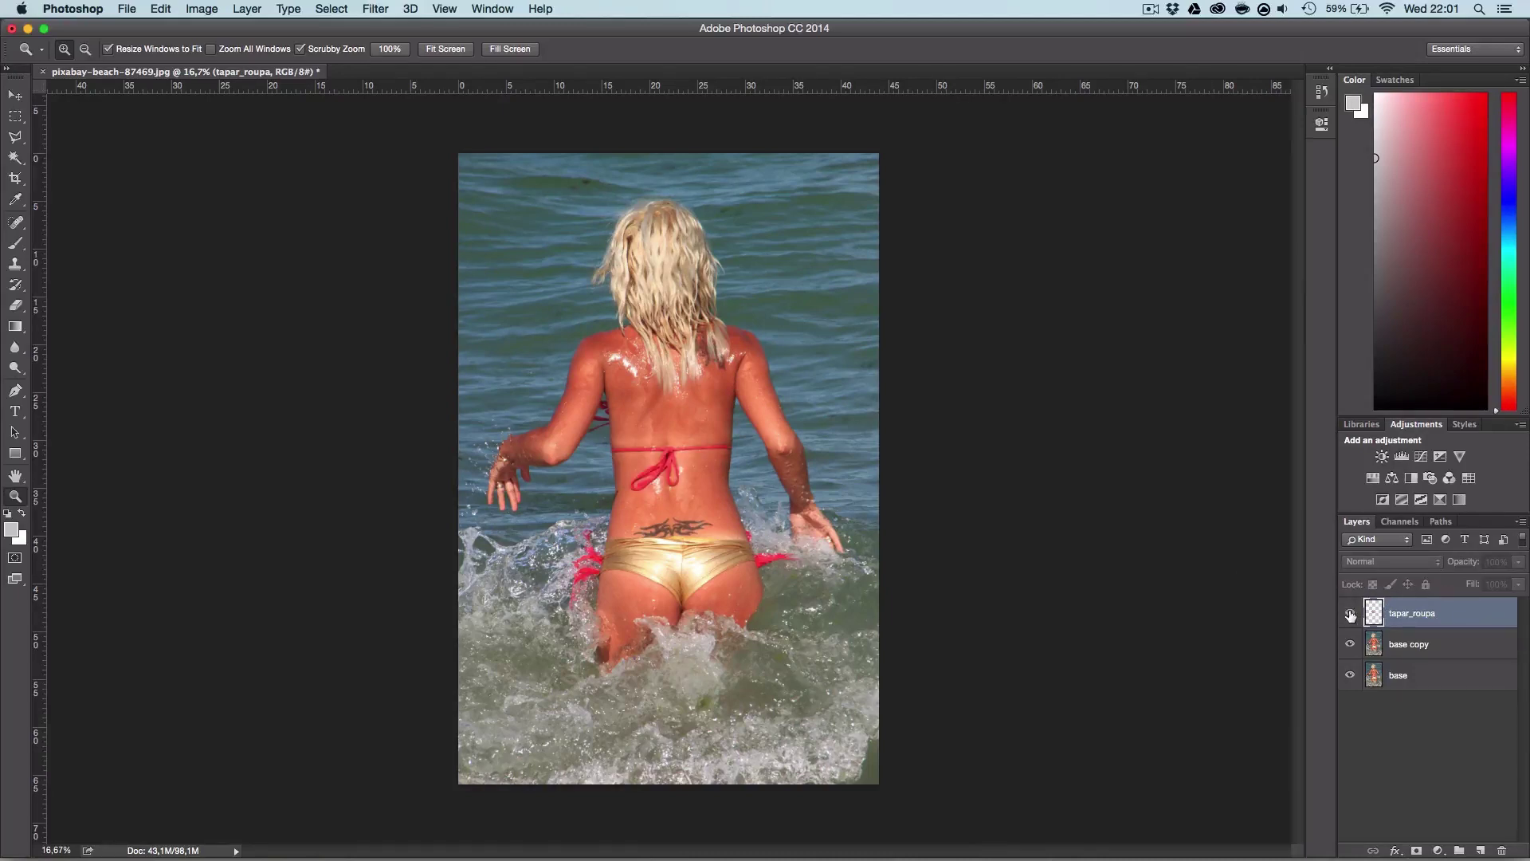
left_click(1351, 614)
left_click(1350, 614)
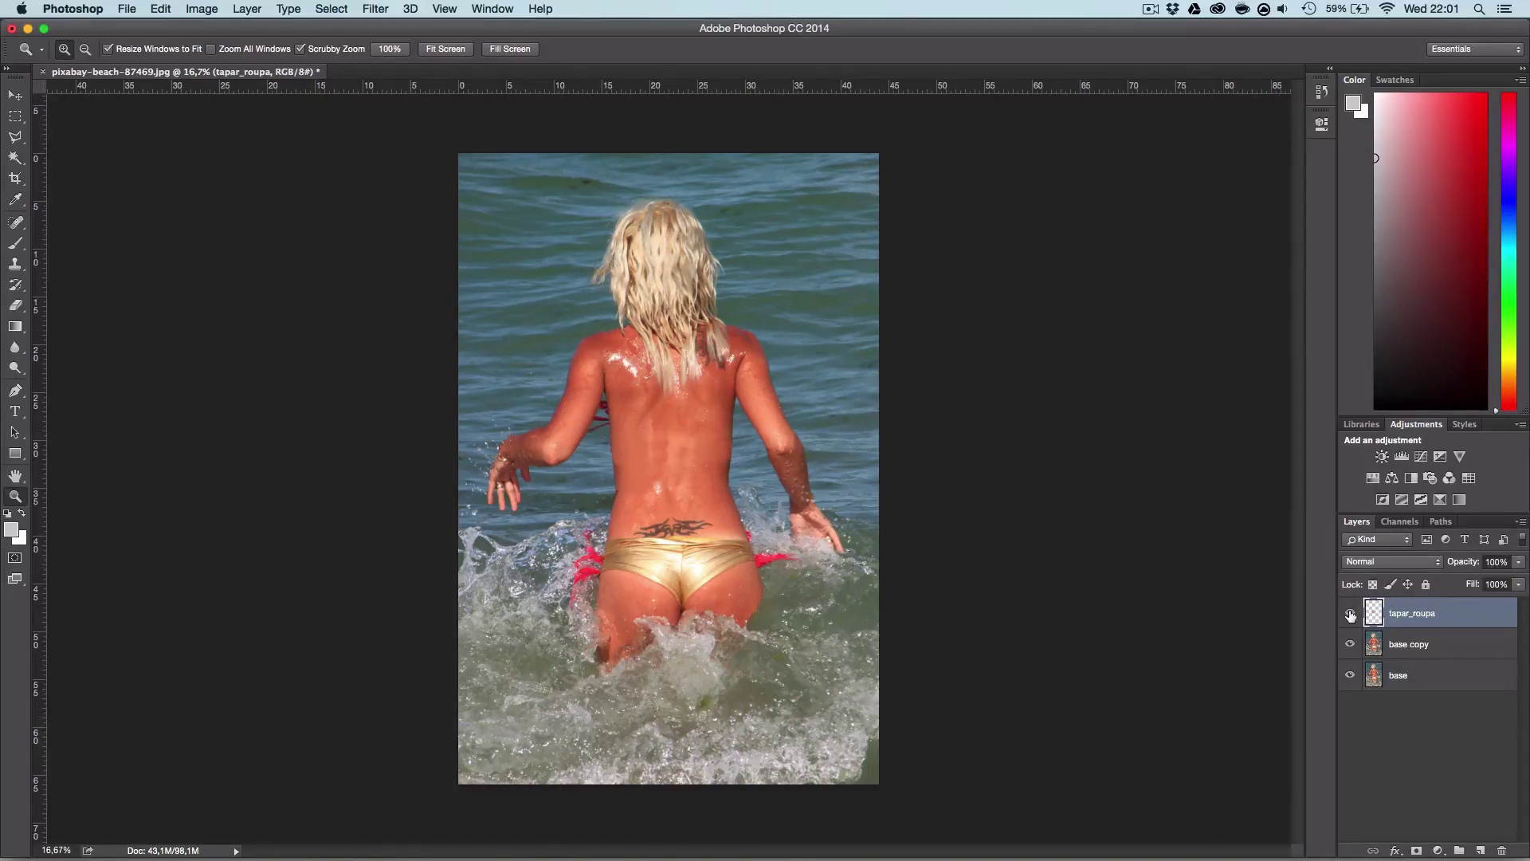
left_click(1350, 614)
left_click(1351, 614)
Step: Zoom back in and pan to the upper back and shoulders
left_click(611, 416)
left_click(599, 399)
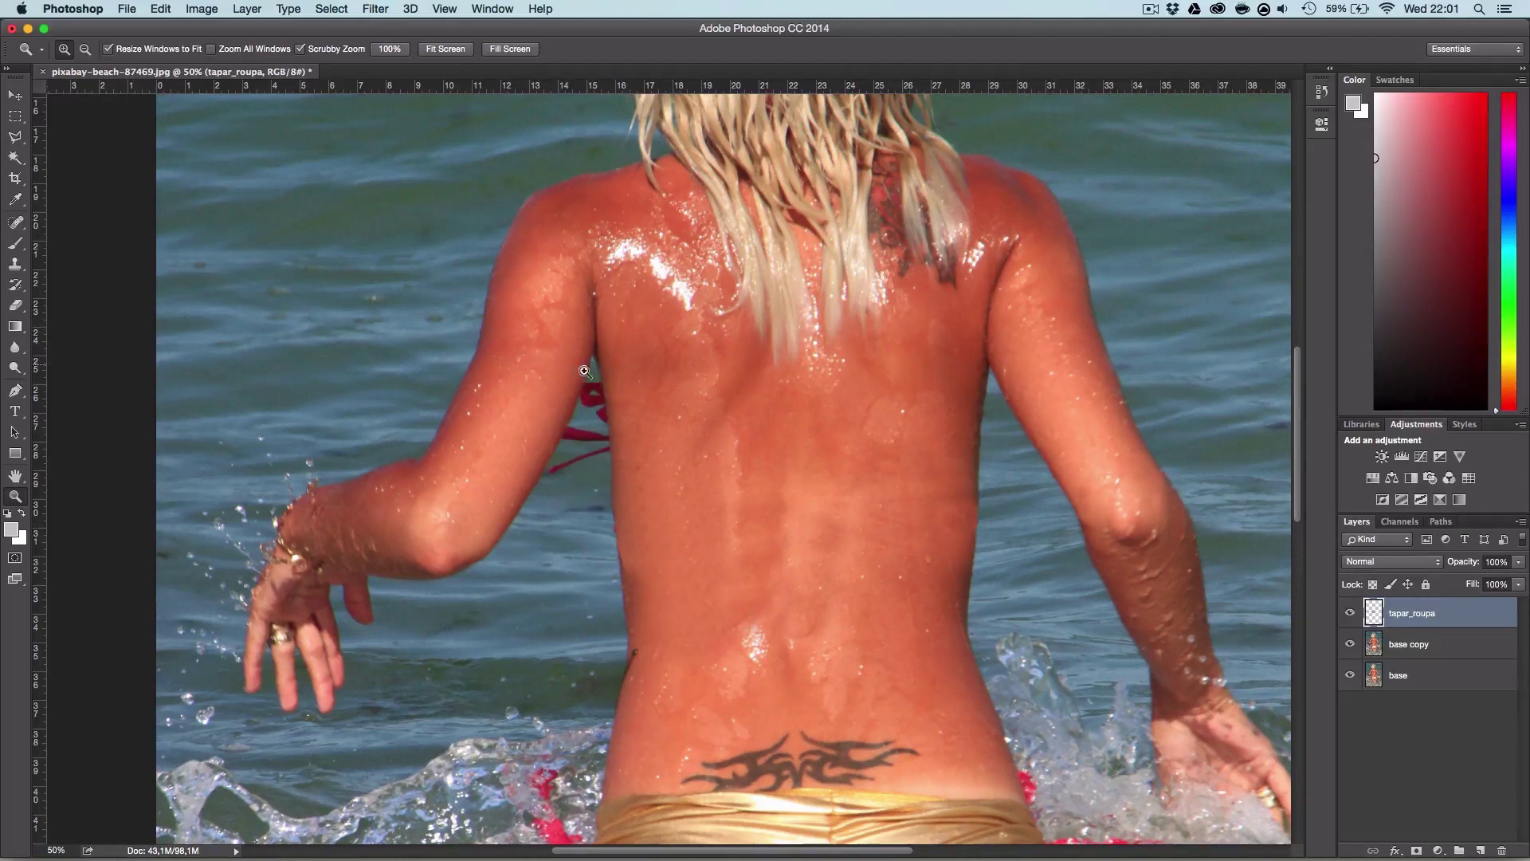
left_click_drag(585, 371, 694, 420)
left_click_drag(646, 354, 754, 446)
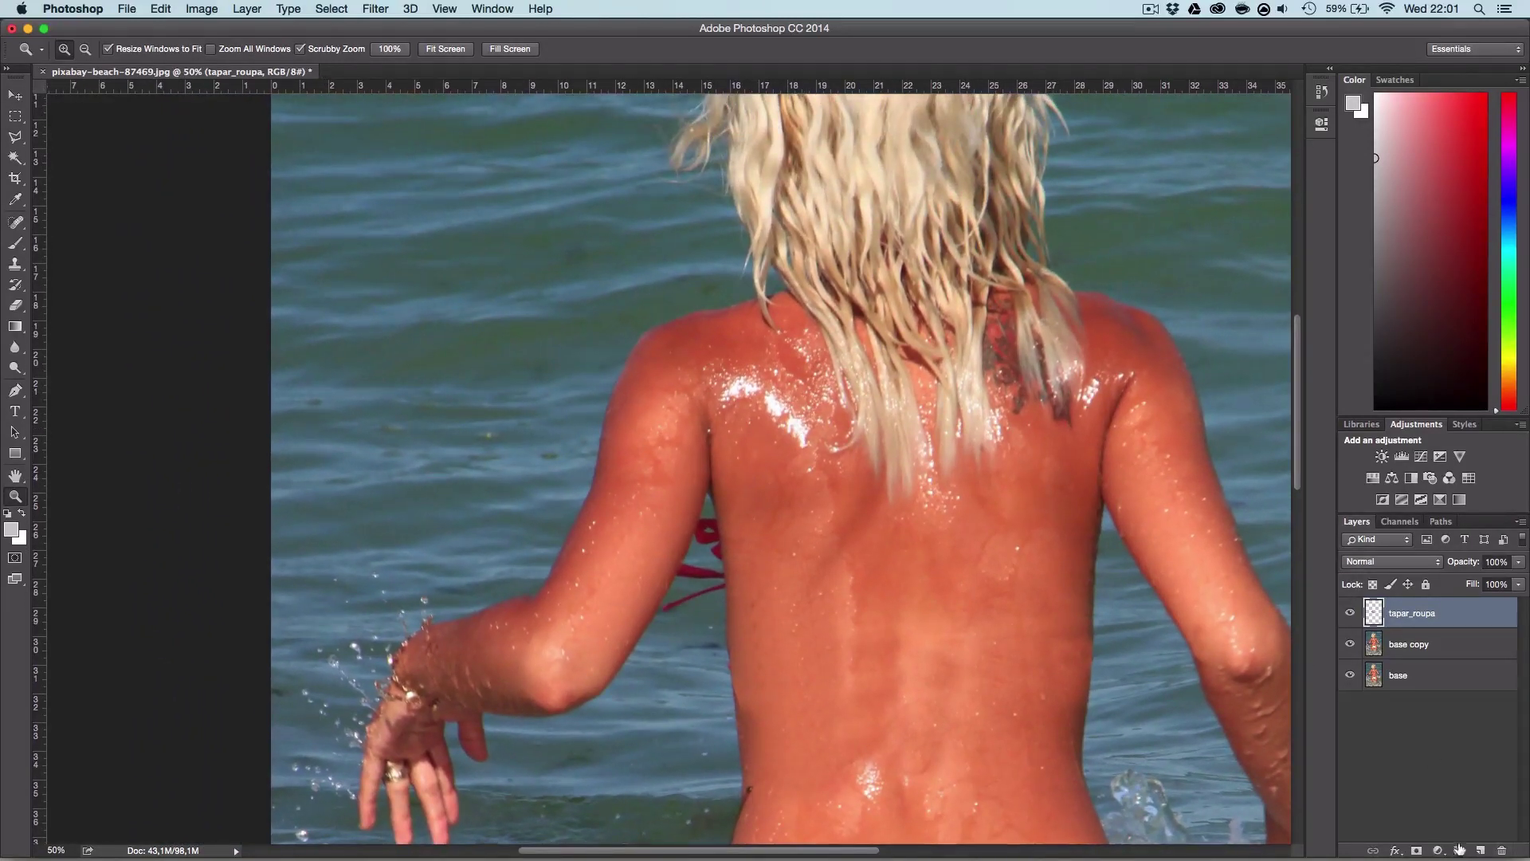
Step: Add a new layer named 'tapar_restante' above tapar_roupa
left_click(1480, 849)
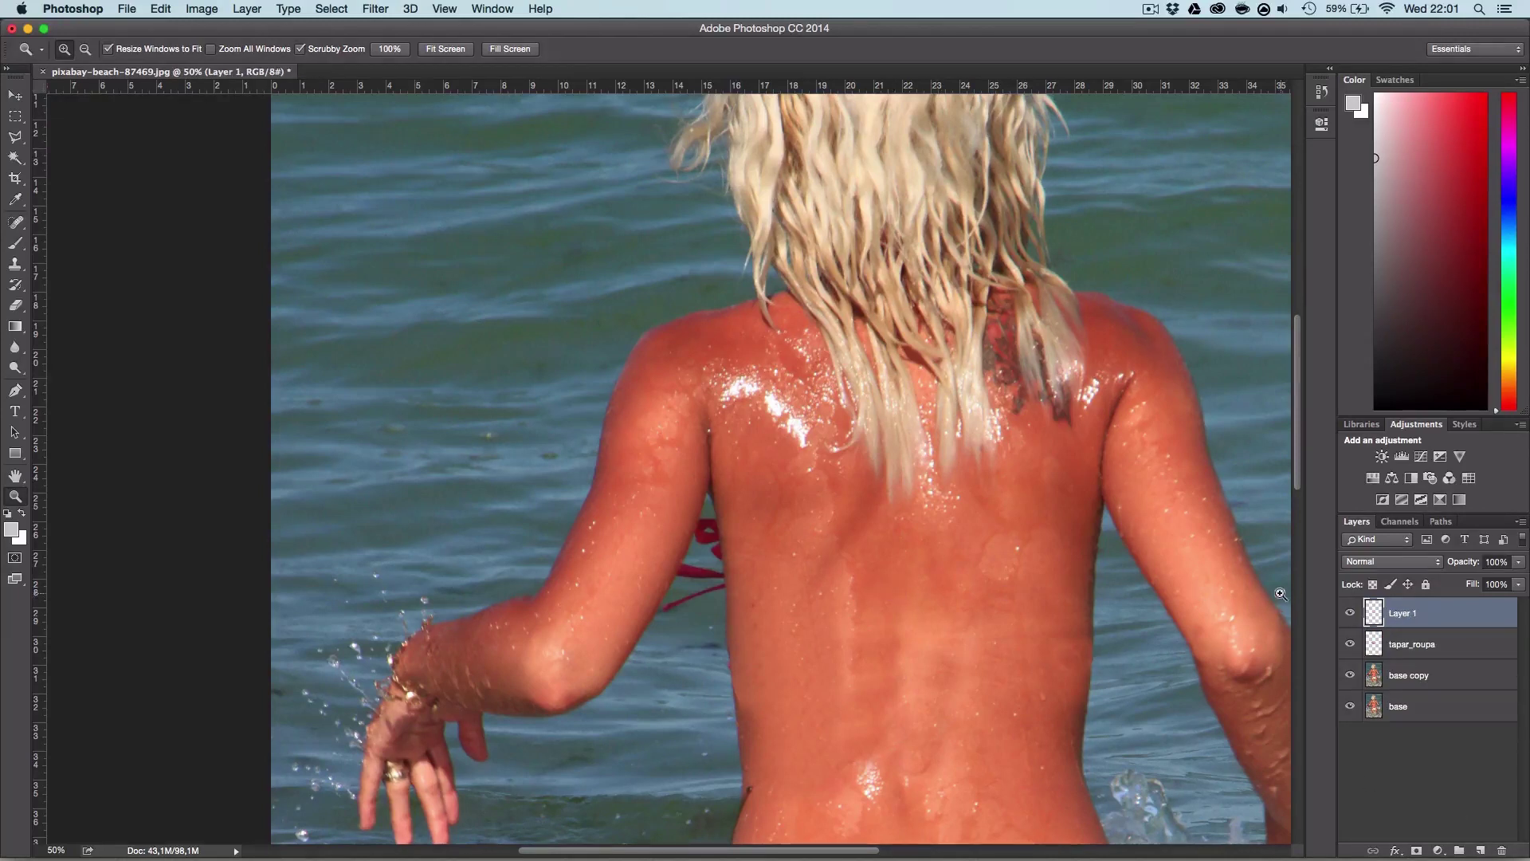
double_click(1396, 612)
type("tapar_restante")
key("Return")
Step: Trace a closed Pen path around the gap between the left arm and back
key("p")
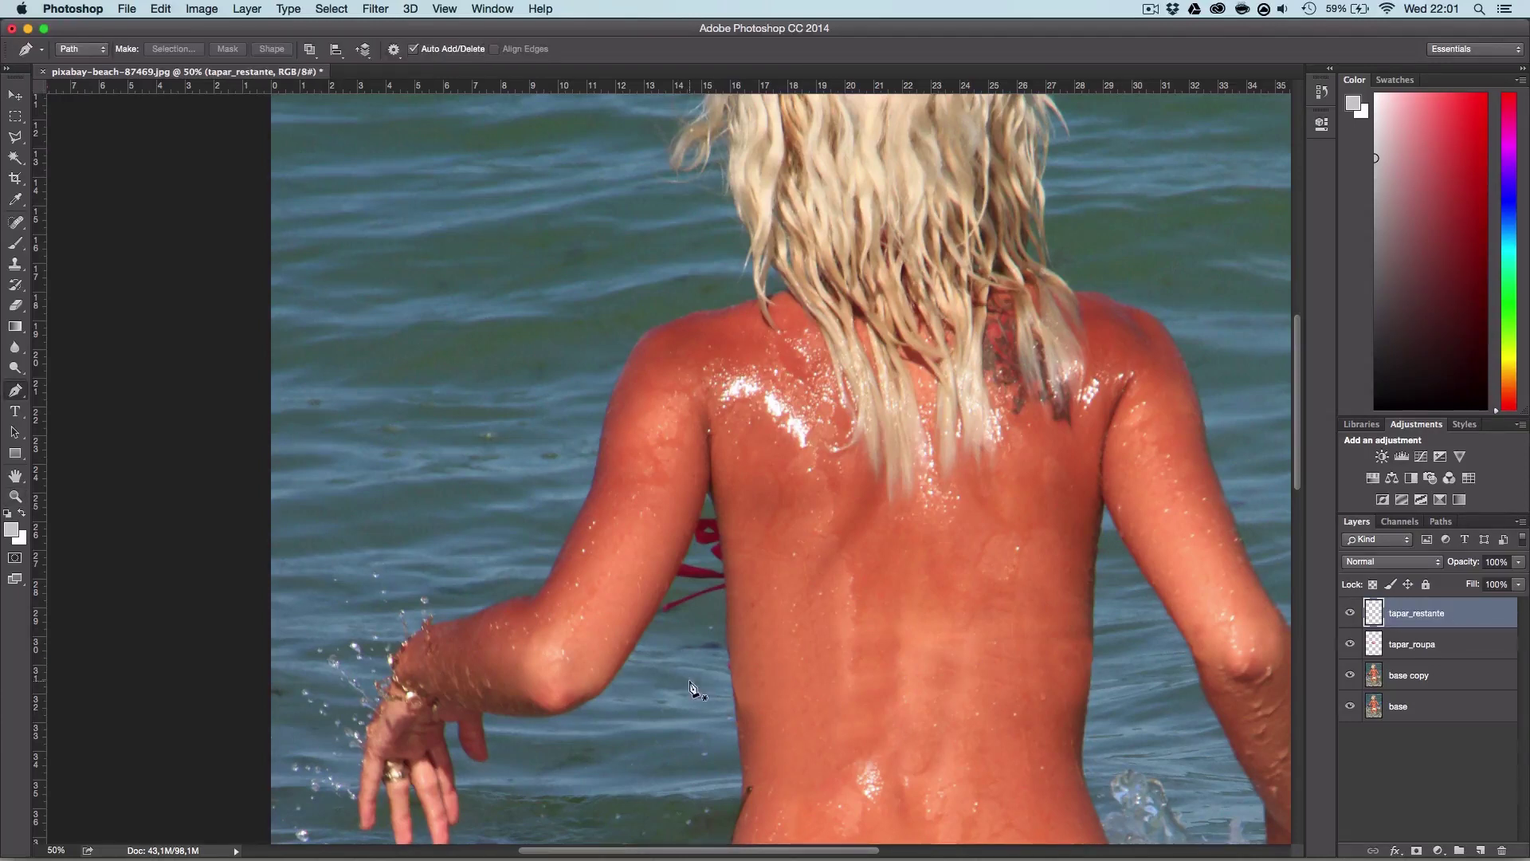
left_click(736, 695)
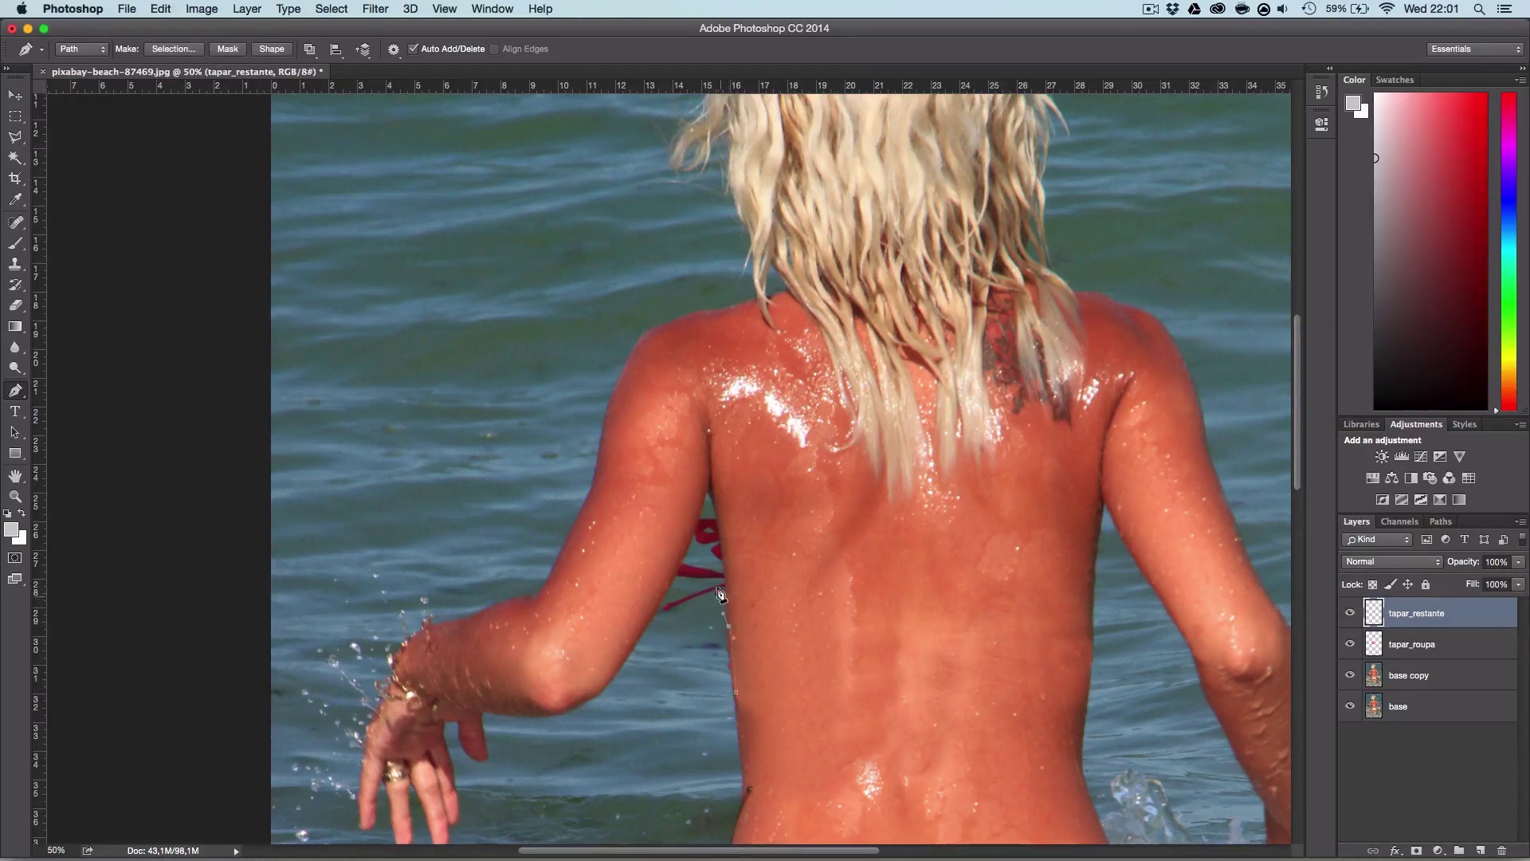
left_click_drag(725, 566, 724, 555)
scroll(721, 565, "up", 3)
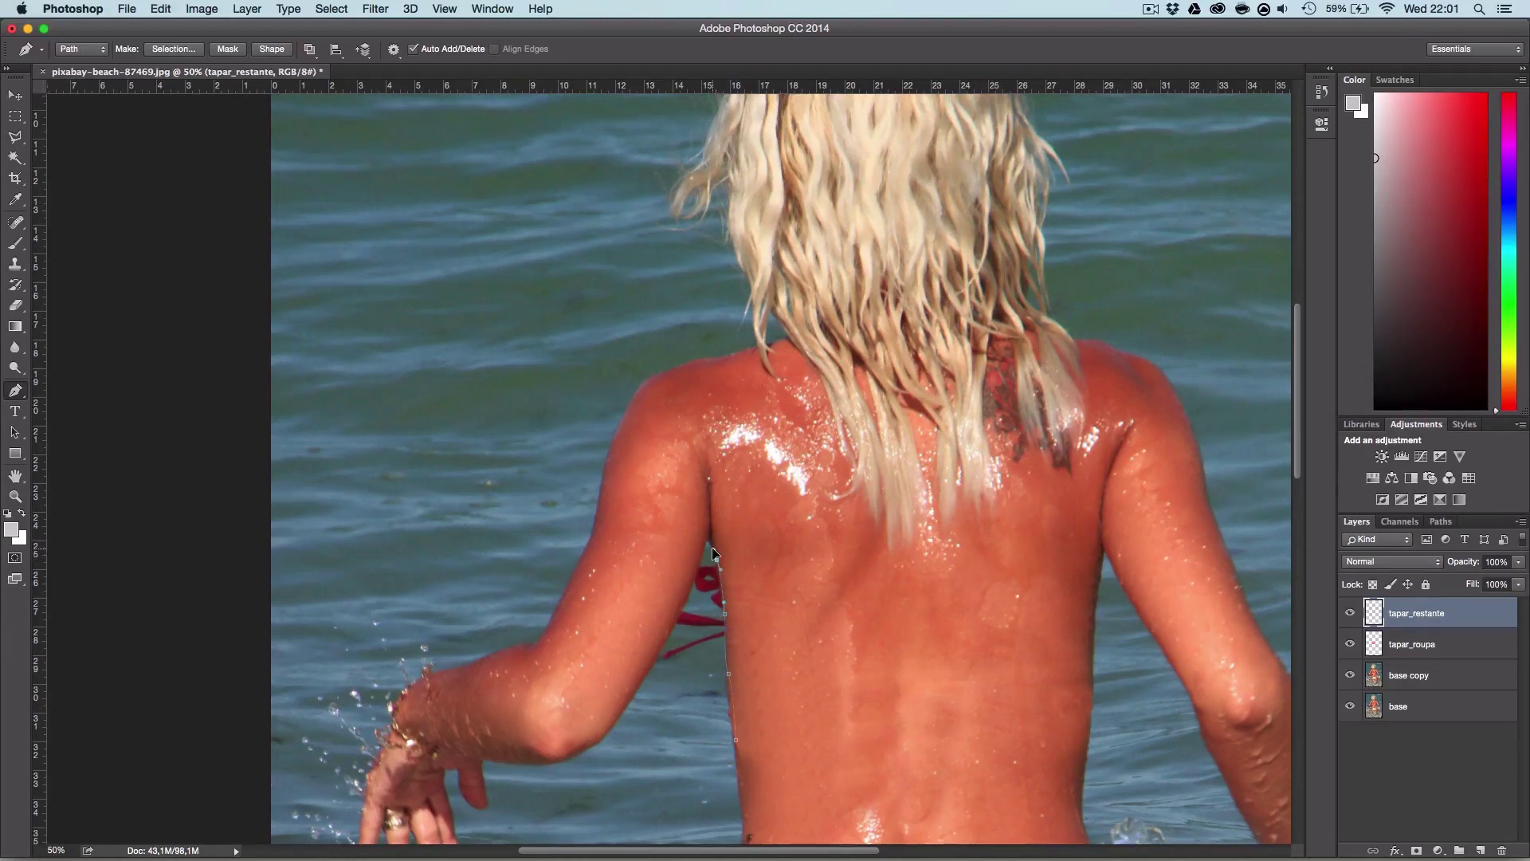
left_click_drag(709, 543, 707, 564)
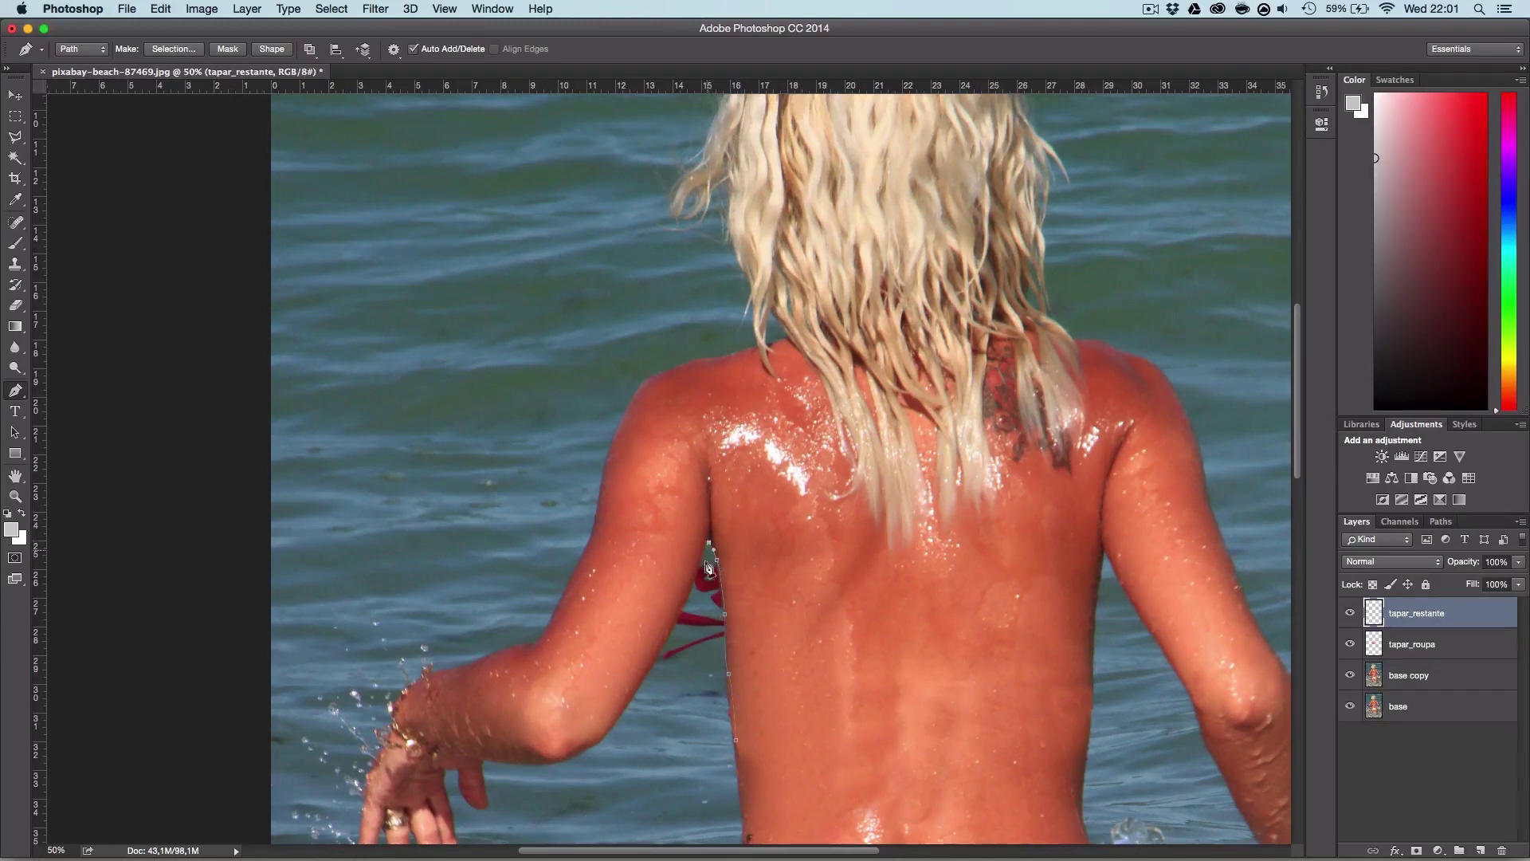
left_click(679, 621)
left_click(657, 655)
left_click(647, 686)
left_click(686, 720)
left_click(736, 741)
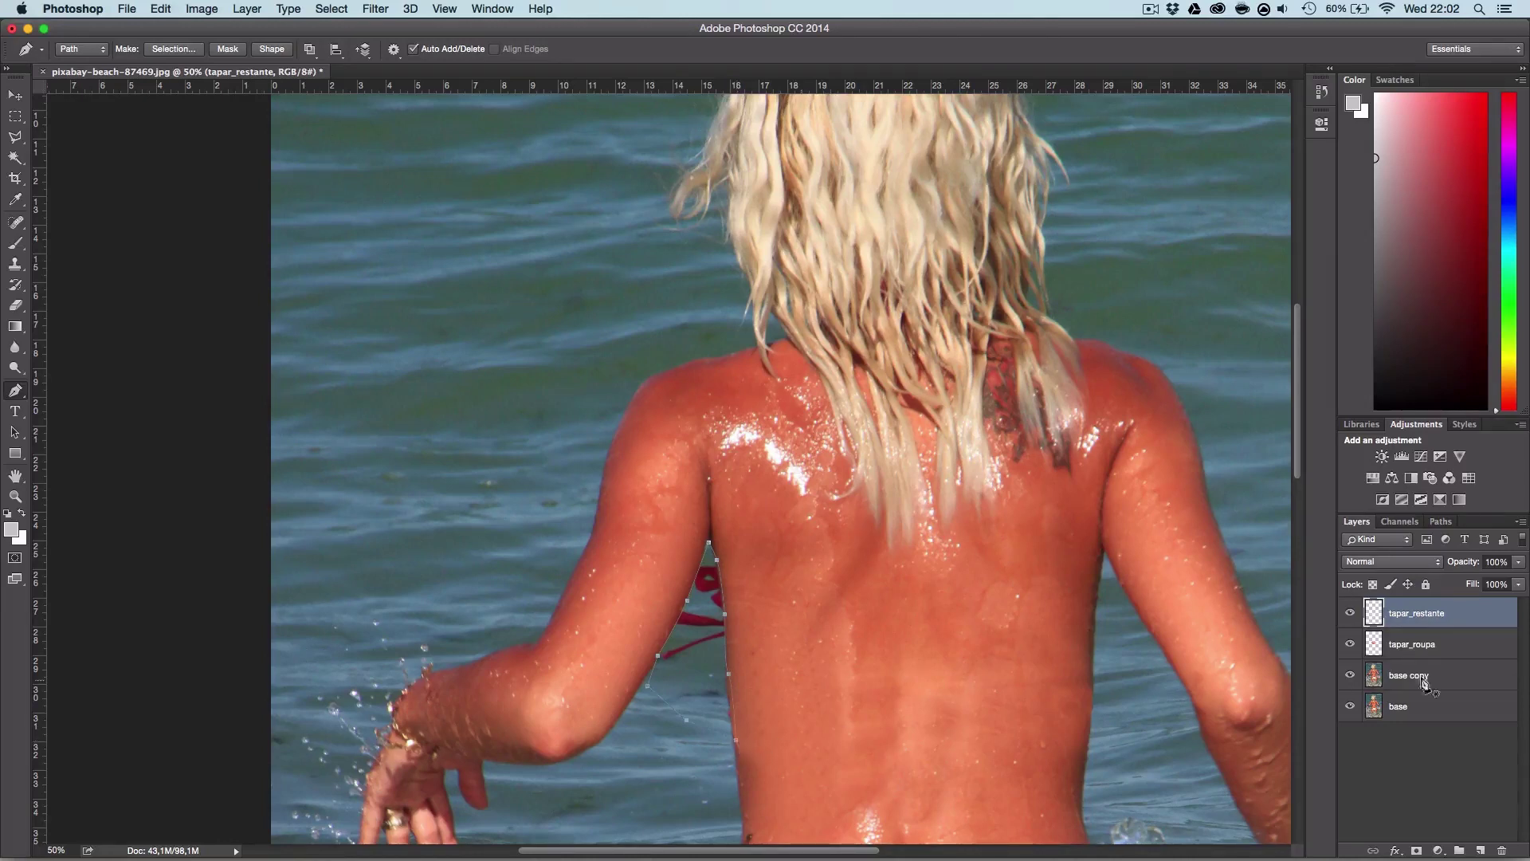
Step: Load the arm-back Work Path as a selection
left_click(1443, 523)
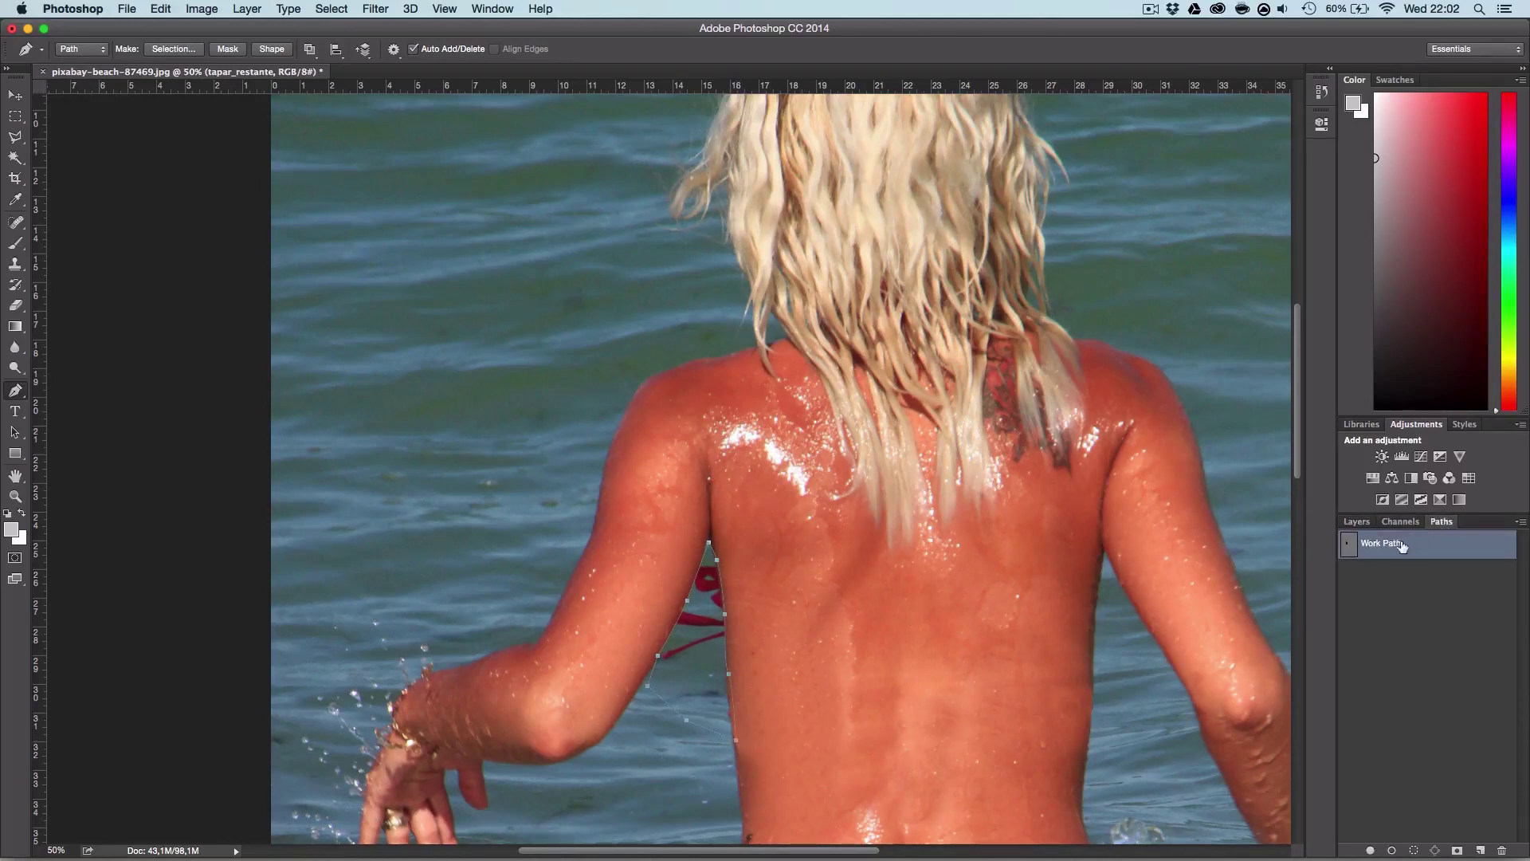
left_click(1350, 550, "super")
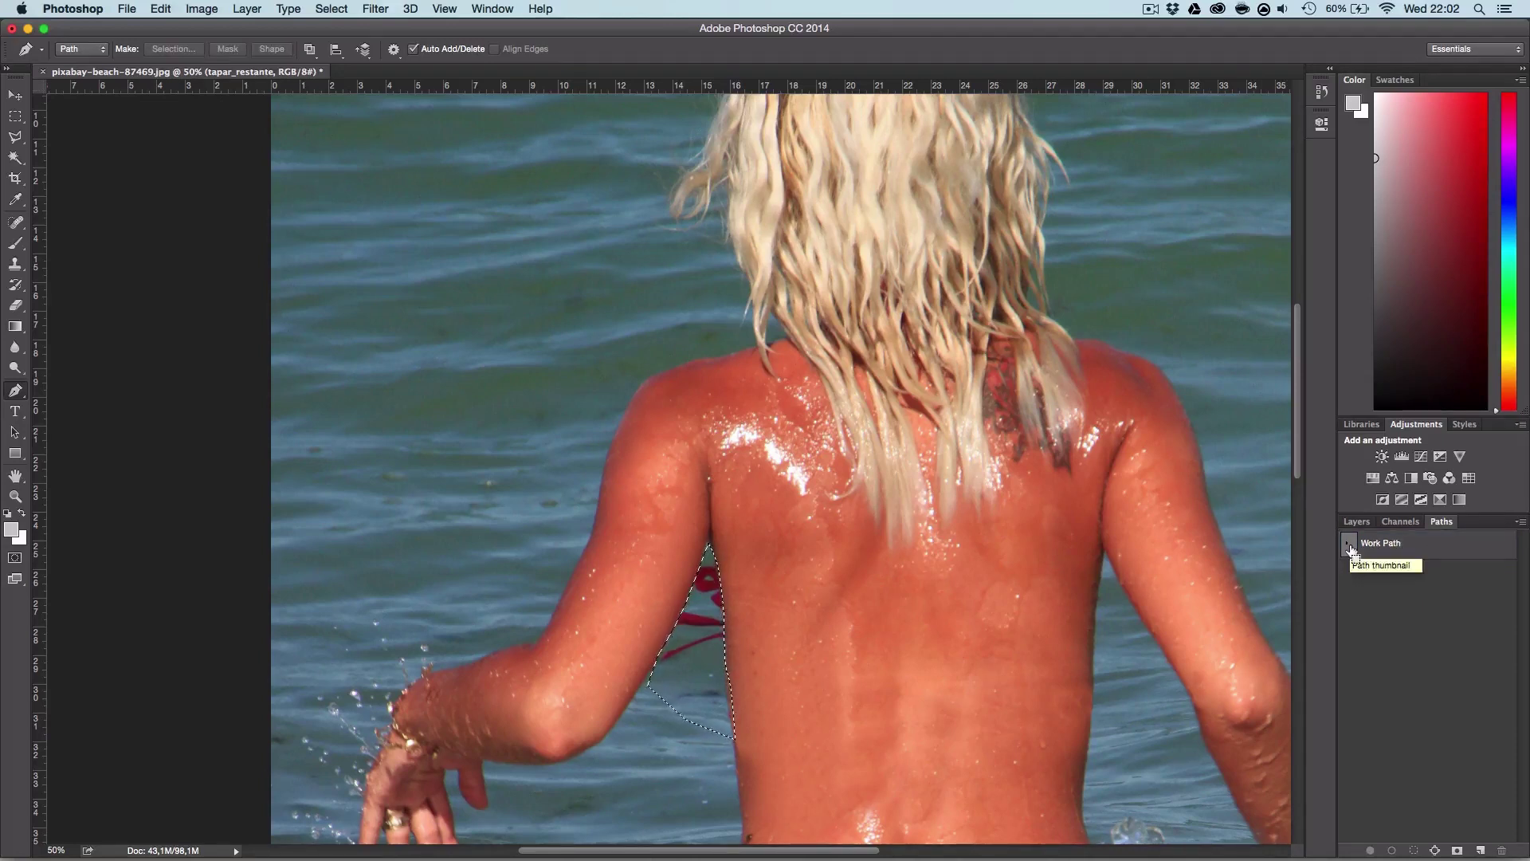
scroll(836, 618, "up", 1)
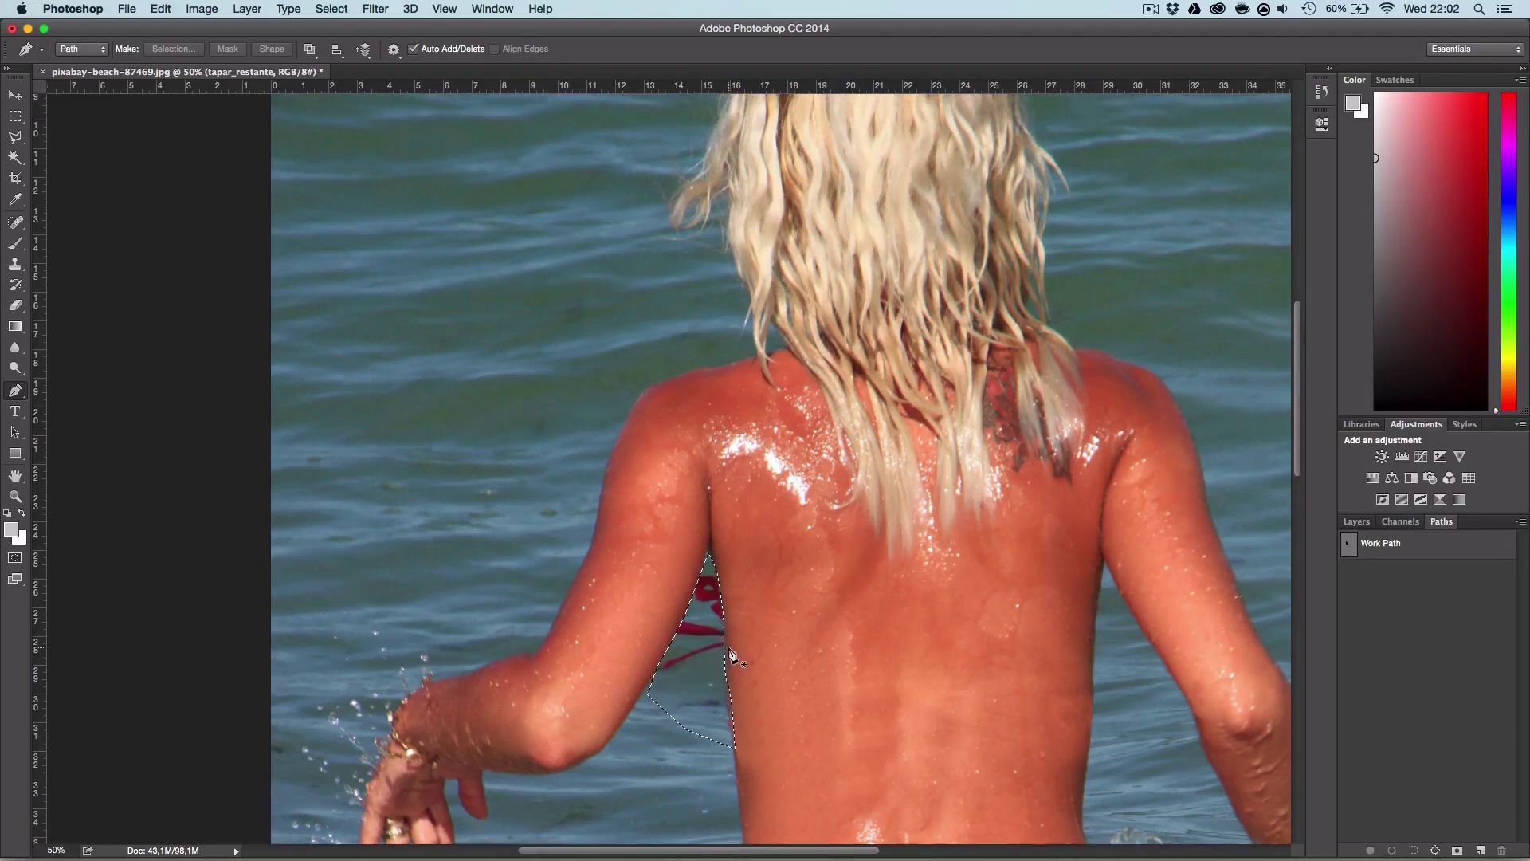
Step: Zoom to 200% on the strap and set the Clone Stamp to a soft ~52 px brush
key("z")
left_click(712, 664)
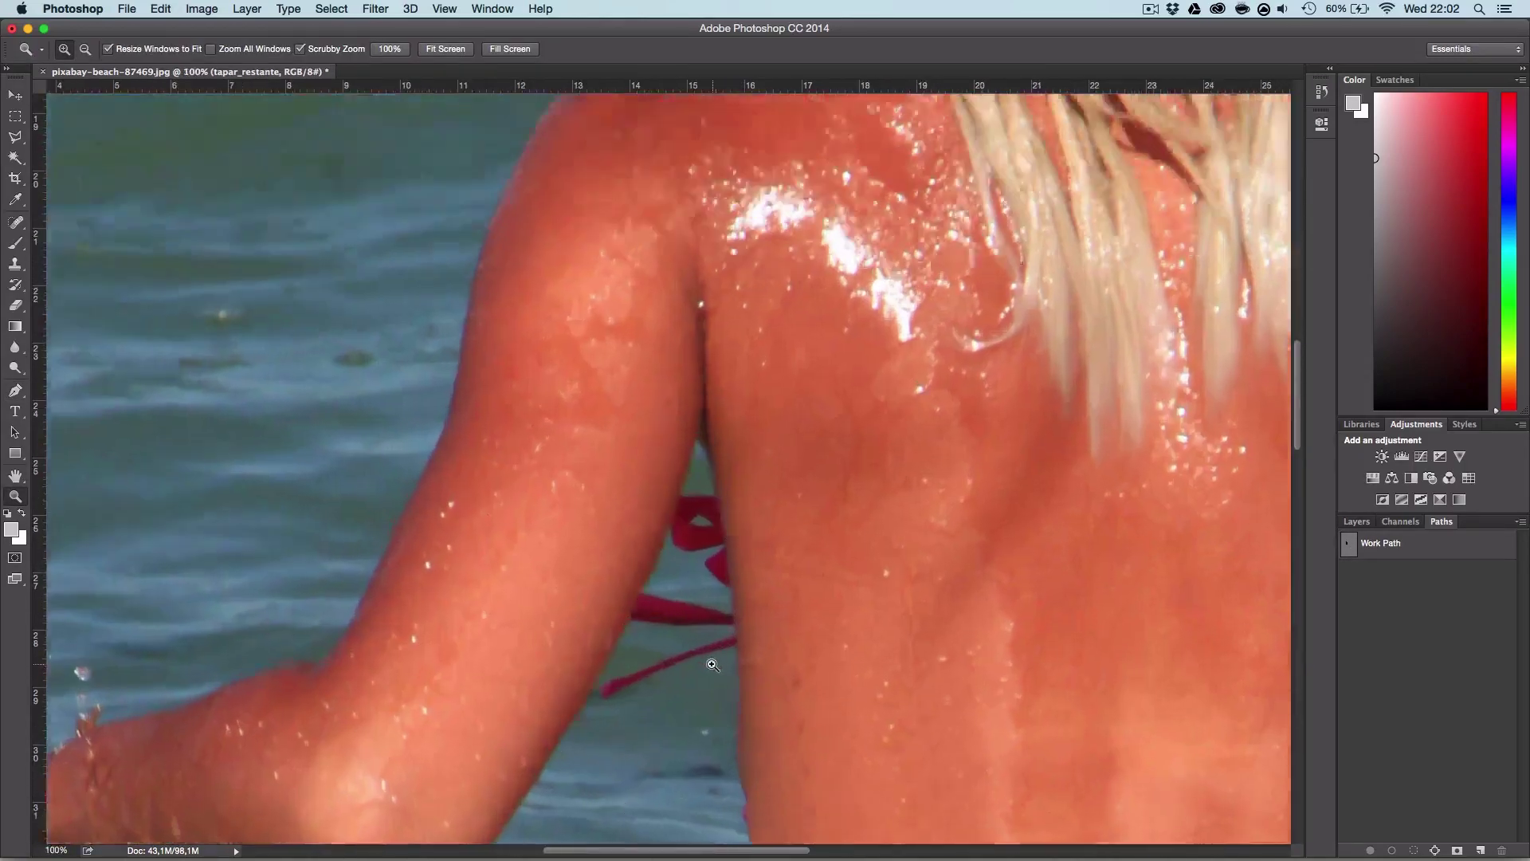
left_click(713, 664)
key("ctrl+Return")
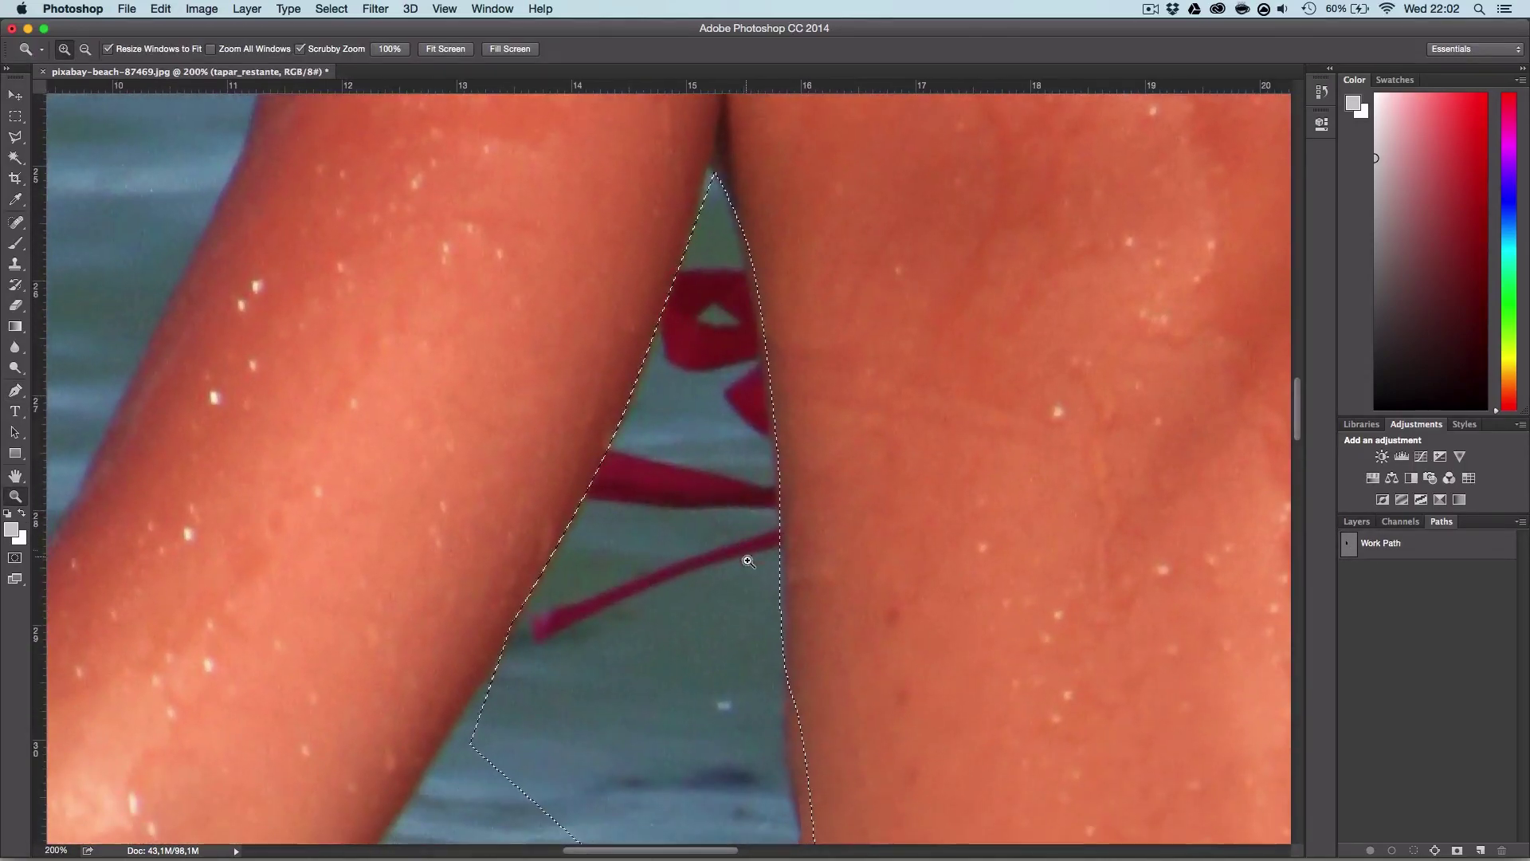
key("s")
right_click(647, 638)
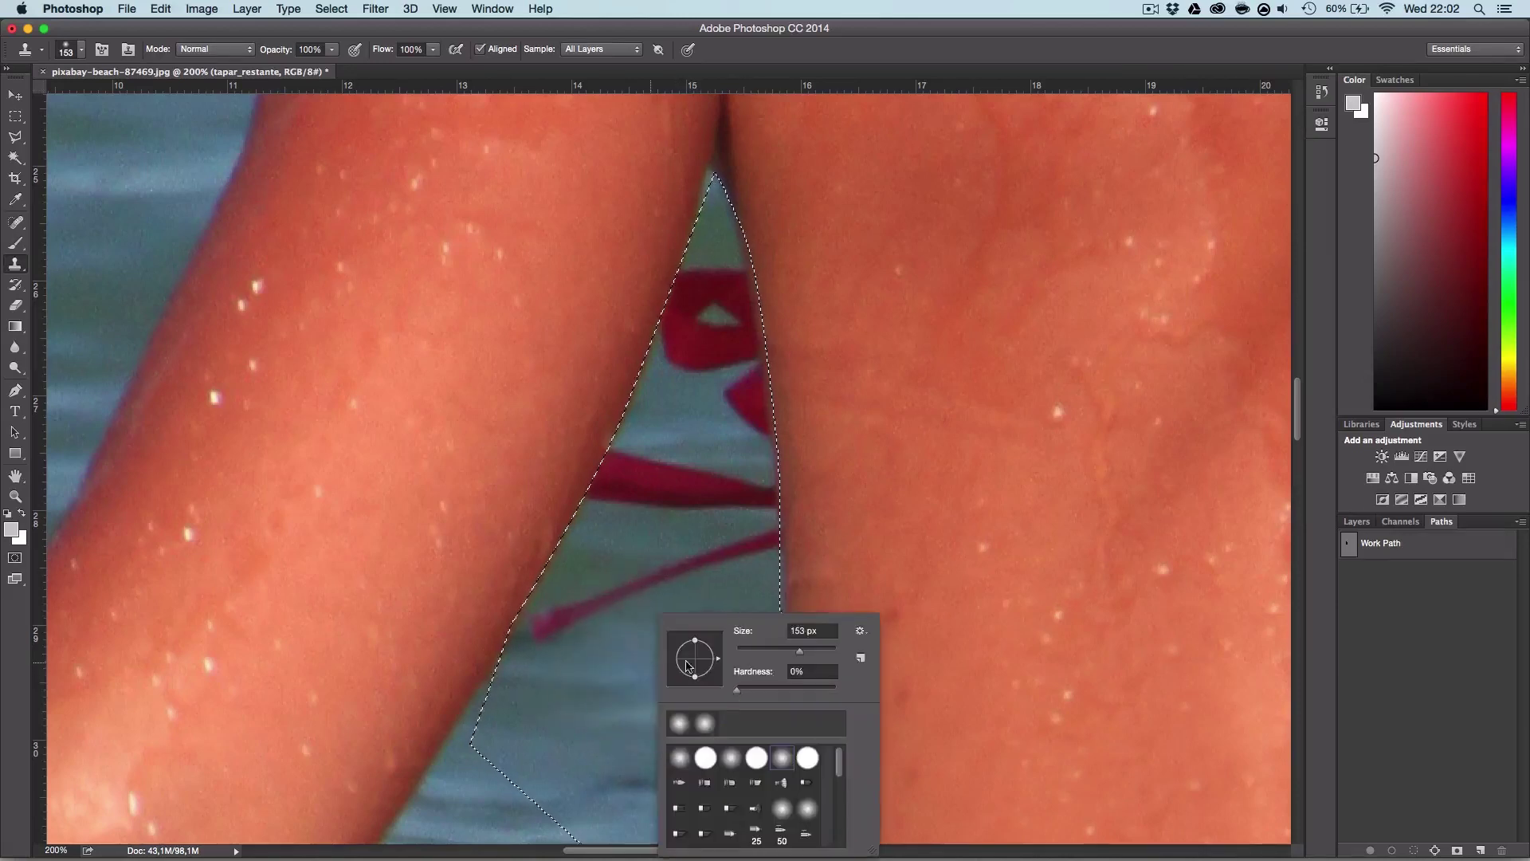
left_click_drag(794, 648, 778, 654)
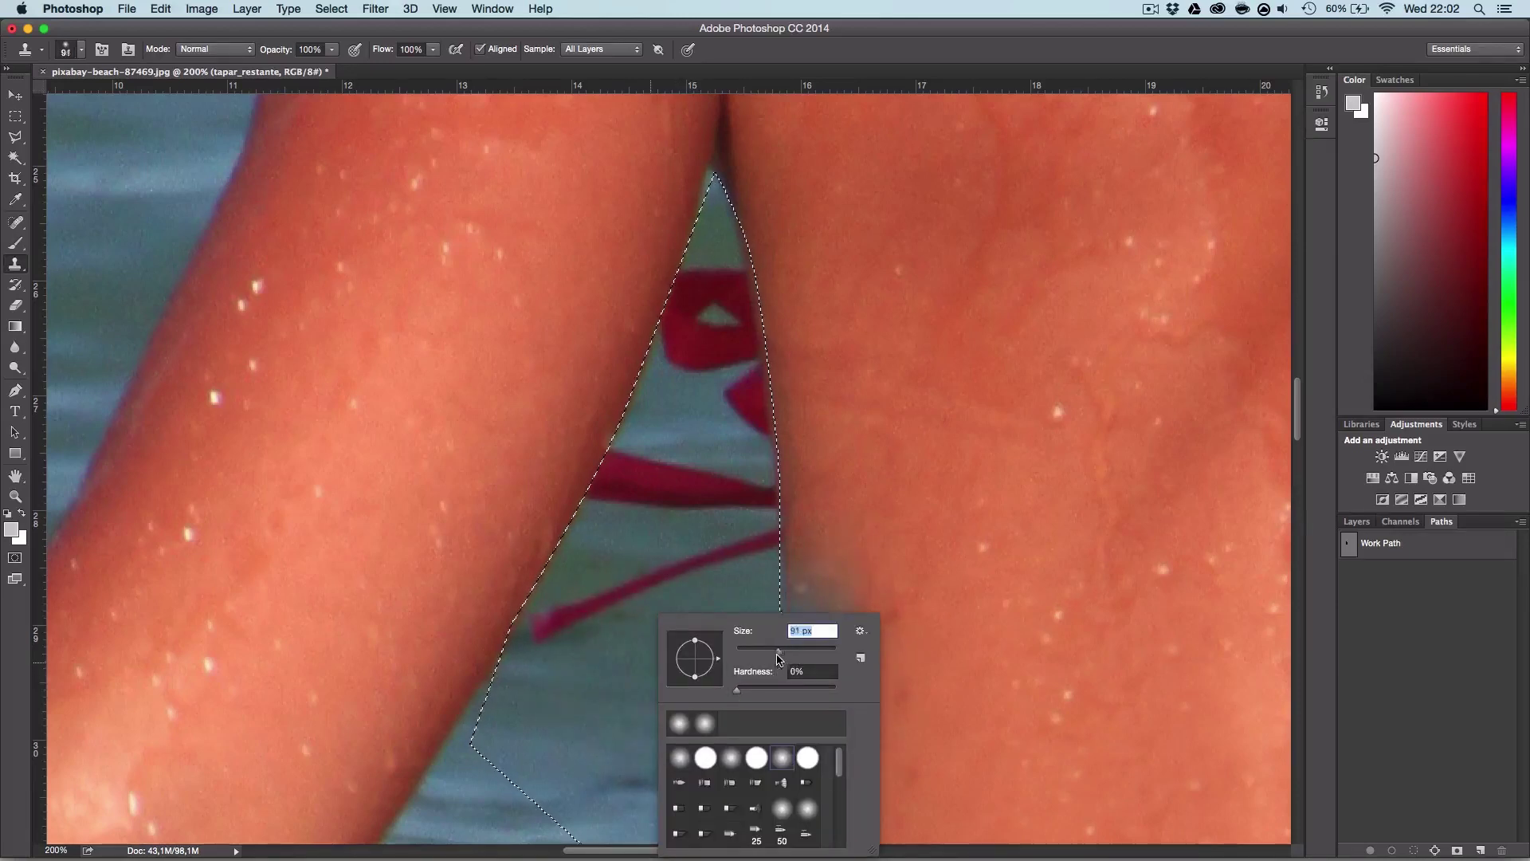
left_click(618, 671)
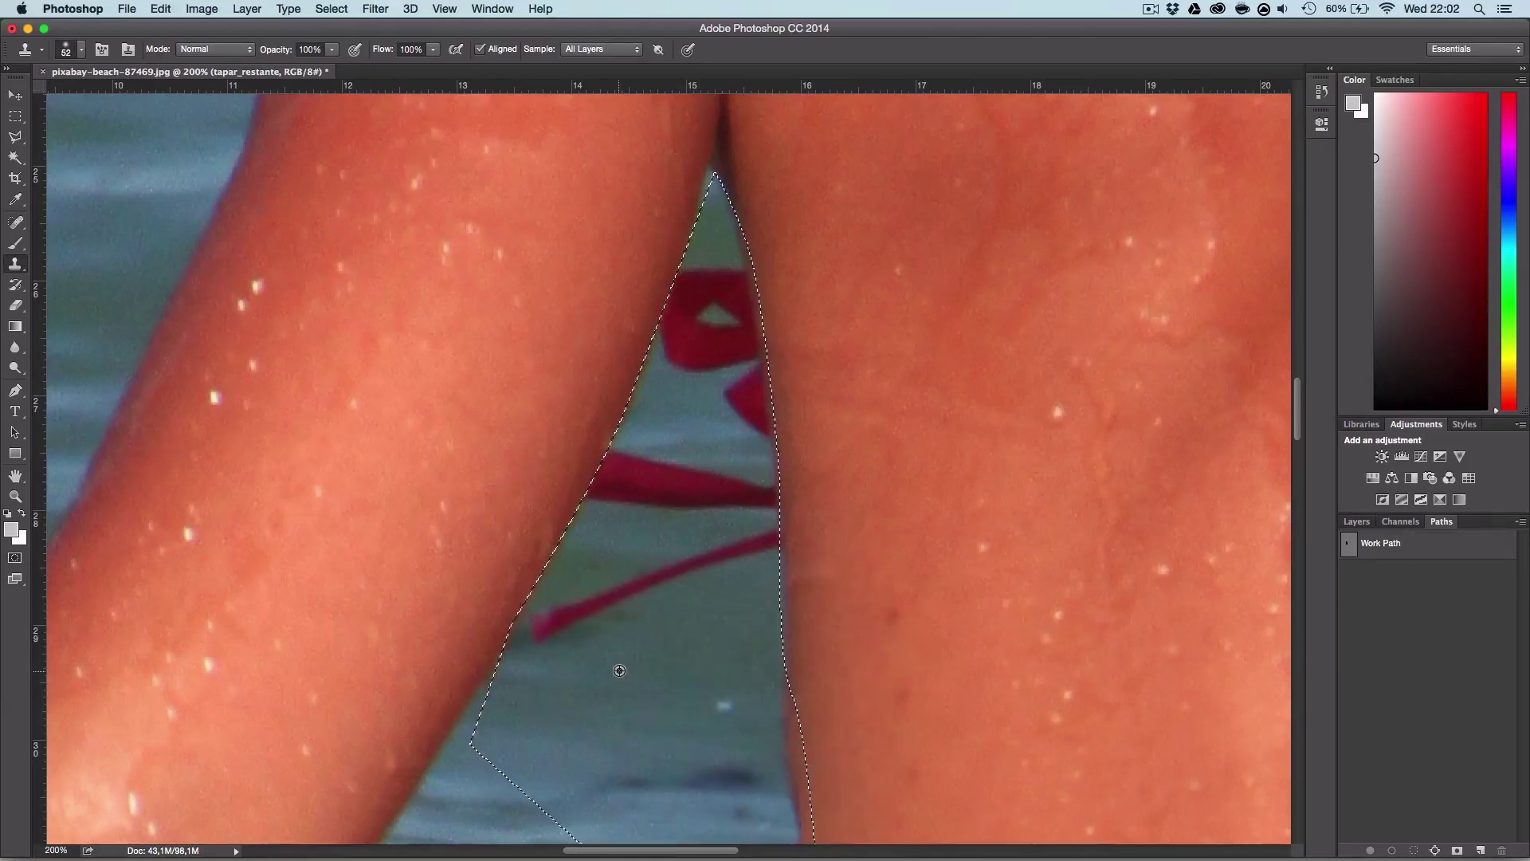
Step: Clone water over the lower strap section, its tip and its left end
left_click_drag(629, 599, 557, 621)
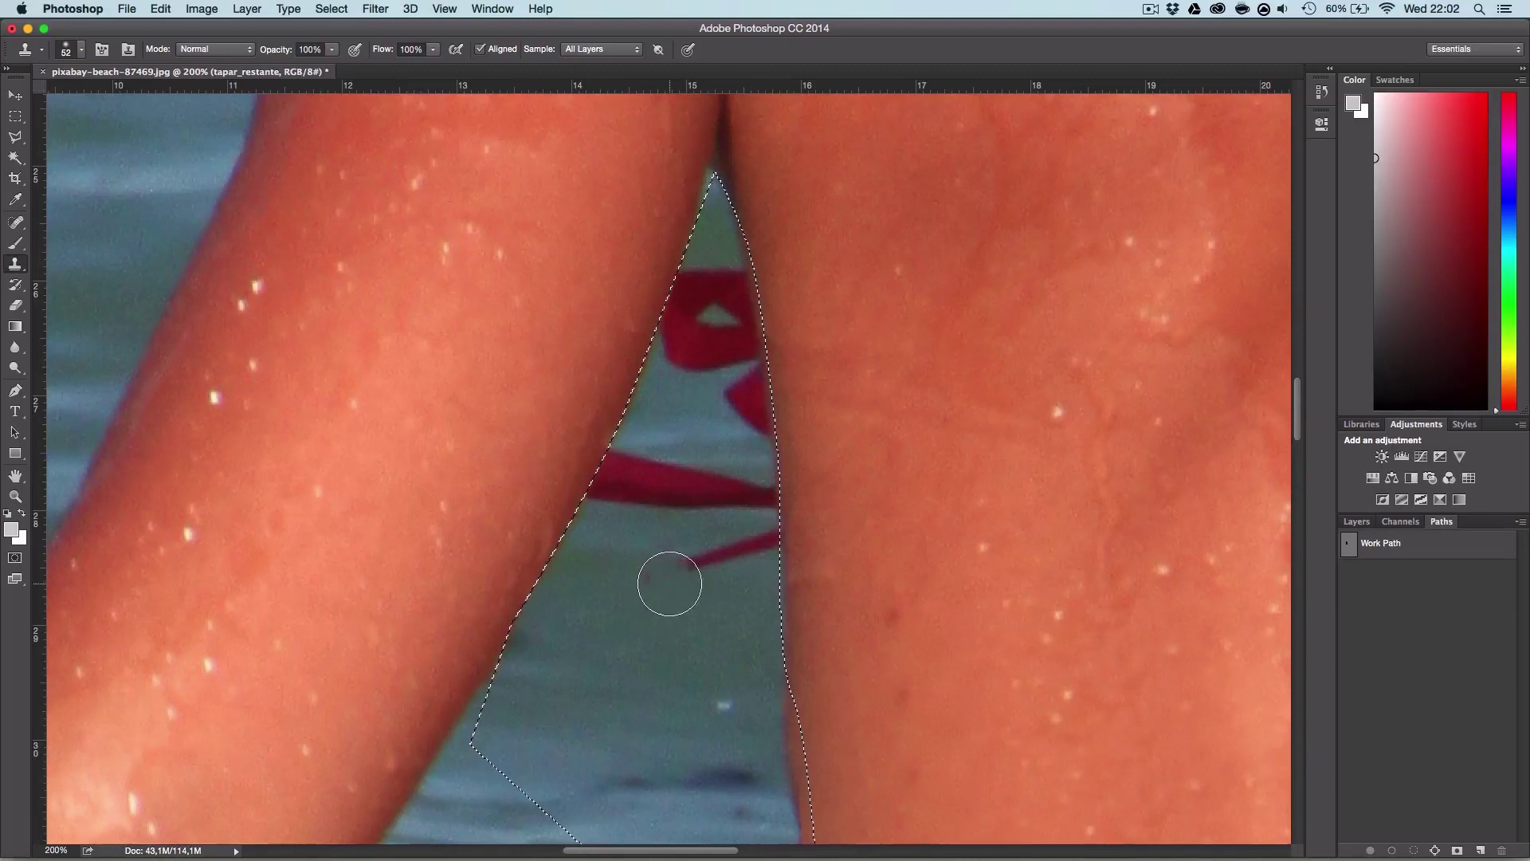
mouse_move(686, 607)
left_mouse_down()
mouse_move(697, 559)
mouse_move(724, 563)
mouse_move(756, 539)
left_mouse_up()
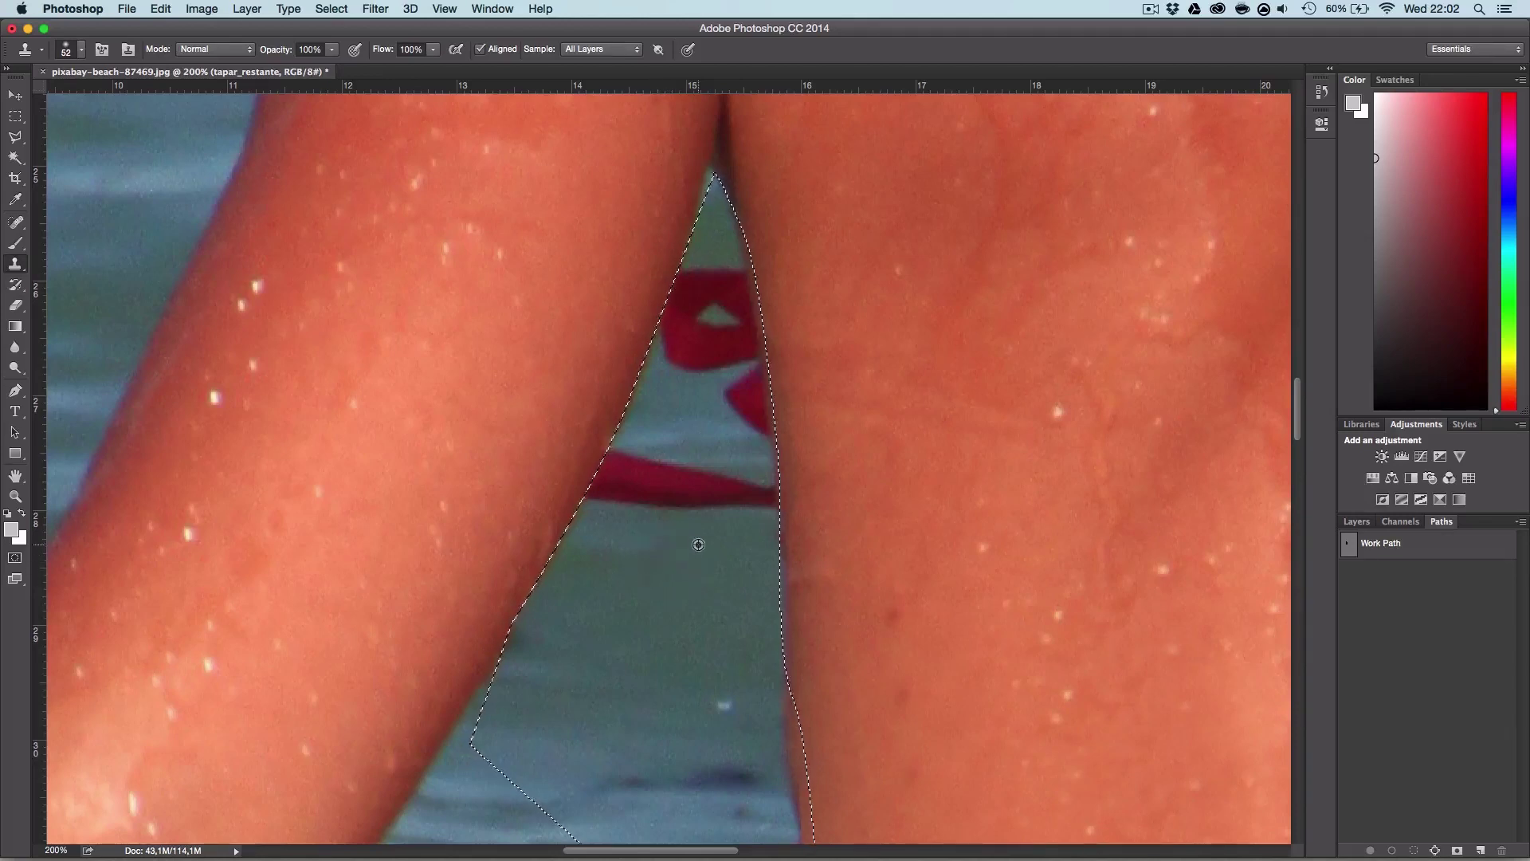
left_click(673, 427, "alt")
left_click_drag(649, 444, 615, 478)
left_click(666, 433, "alt")
mouse_move(666, 434)
left_mouse_down()
mouse_move(660, 461)
mouse_move(609, 474)
mouse_move(702, 486)
mouse_move(701, 464)
mouse_move(698, 537)
left_mouse_up()
left_click(672, 423, "alt")
left_click(656, 427, "alt")
Step: Cover the remaining red strap pieces with water and blend along the back's edge
left_click(683, 431, "alt")
left_click(719, 567, "alt")
mouse_move(741, 491)
left_mouse_down()
mouse_move(755, 502)
mouse_move(660, 519)
left_mouse_up()
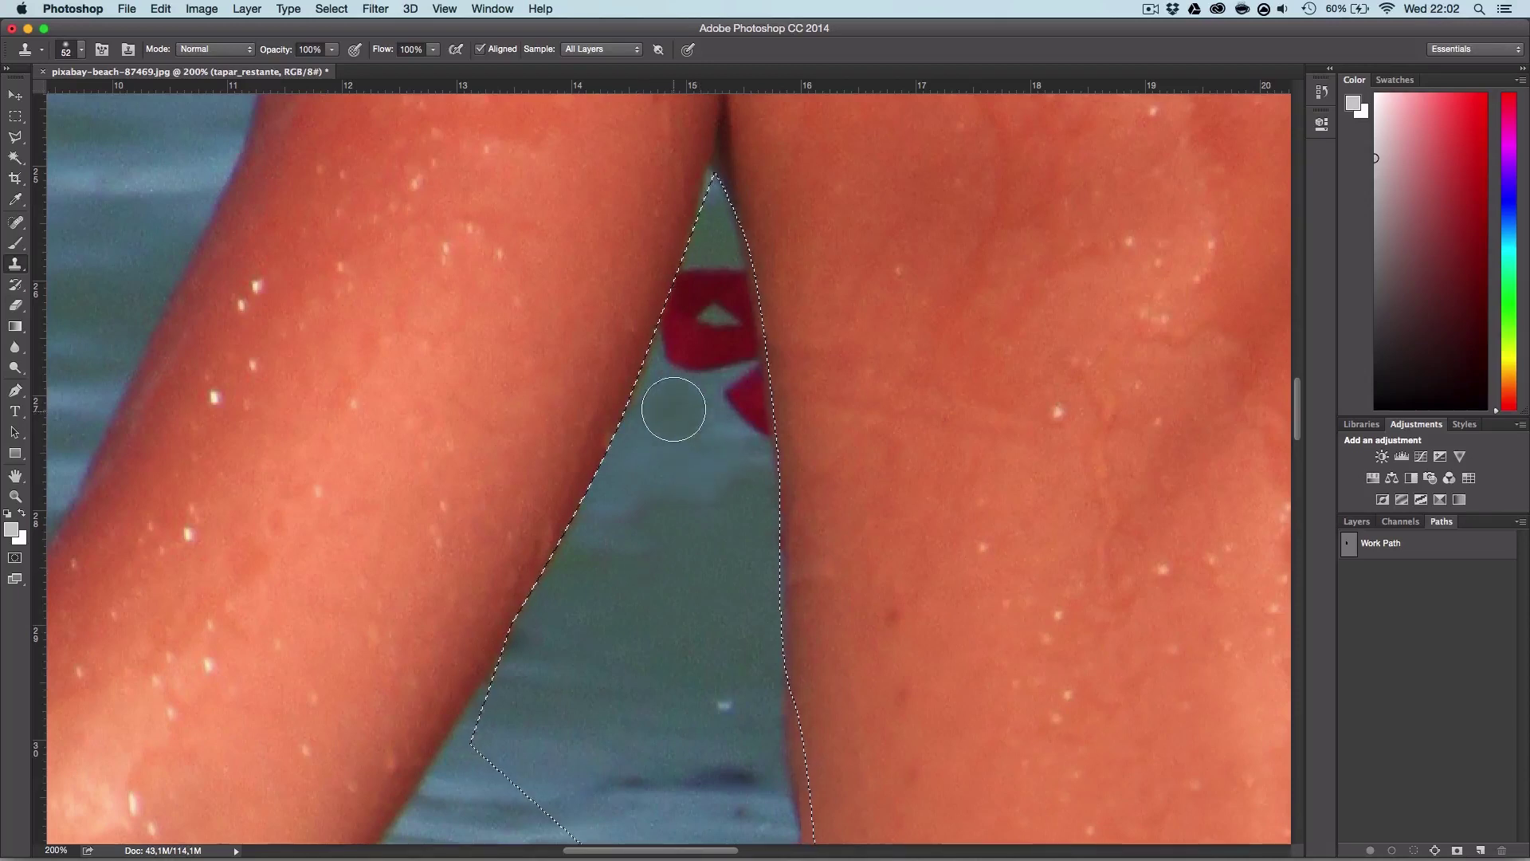
mouse_move(719, 399)
left_mouse_down()
mouse_move(758, 414)
mouse_move(748, 386)
mouse_move(721, 400)
mouse_move(697, 361)
mouse_move(819, 454)
mouse_move(825, 493)
left_mouse_up()
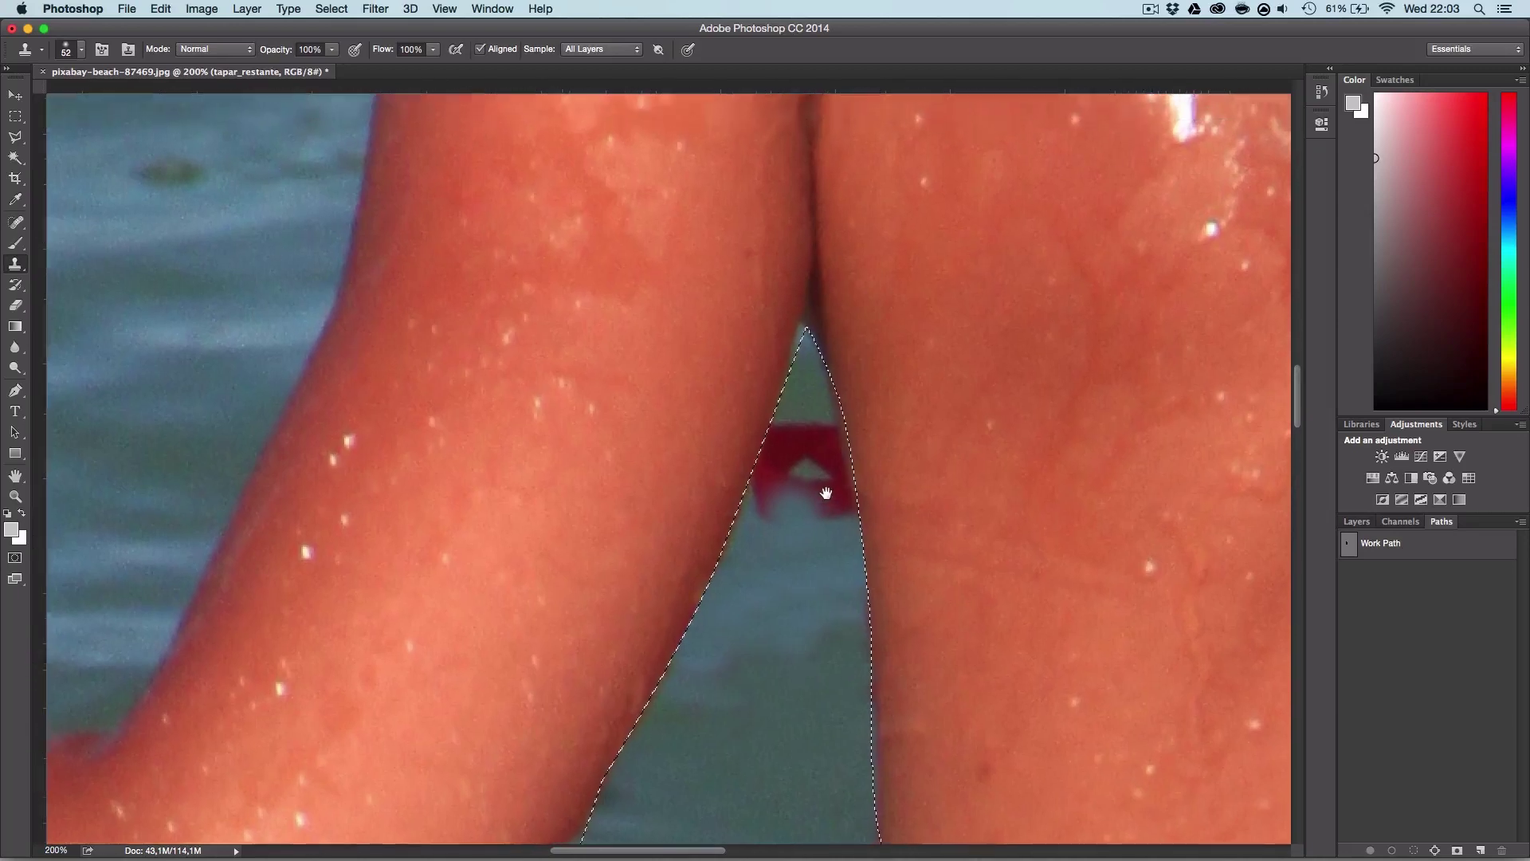
scroll(827, 585, "right", 2)
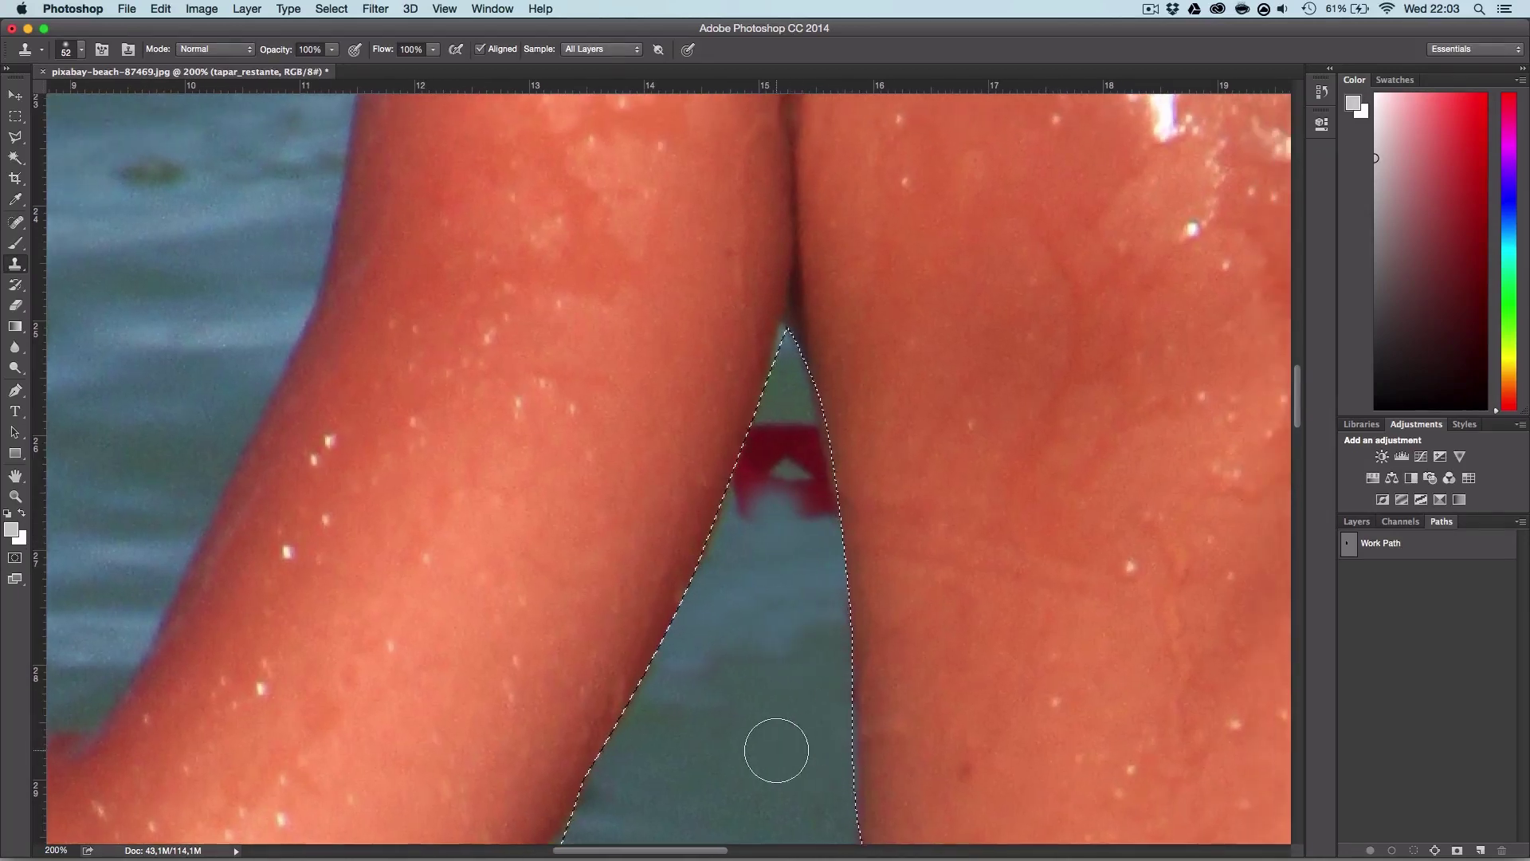
mouse_move(776, 750)
left_mouse_down()
mouse_move(806, 468)
mouse_move(755, 499)
mouse_move(768, 451)
left_mouse_up()
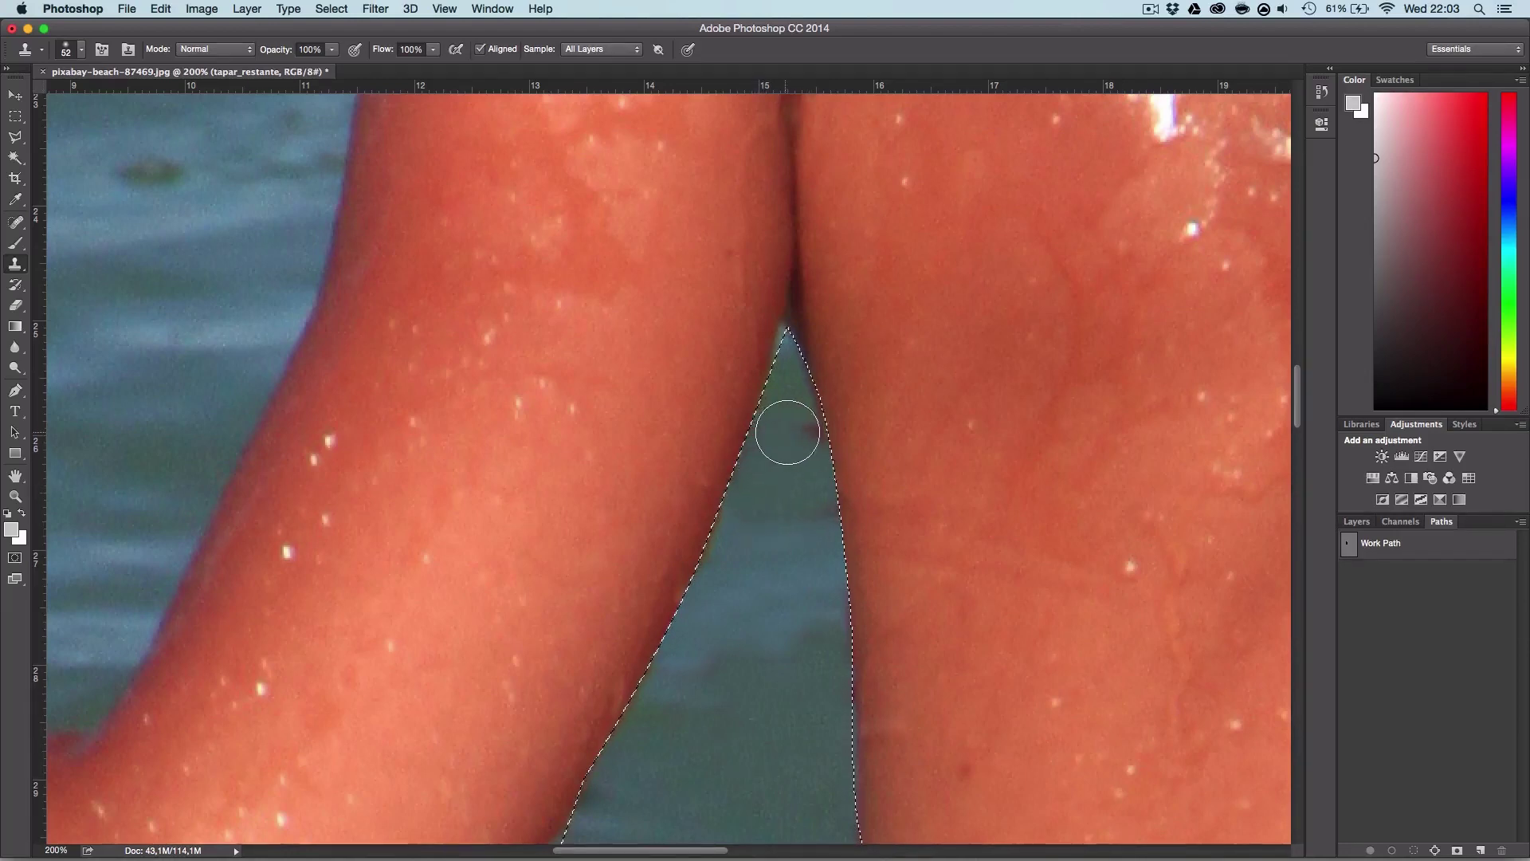
left_click_drag(796, 383, 837, 478)
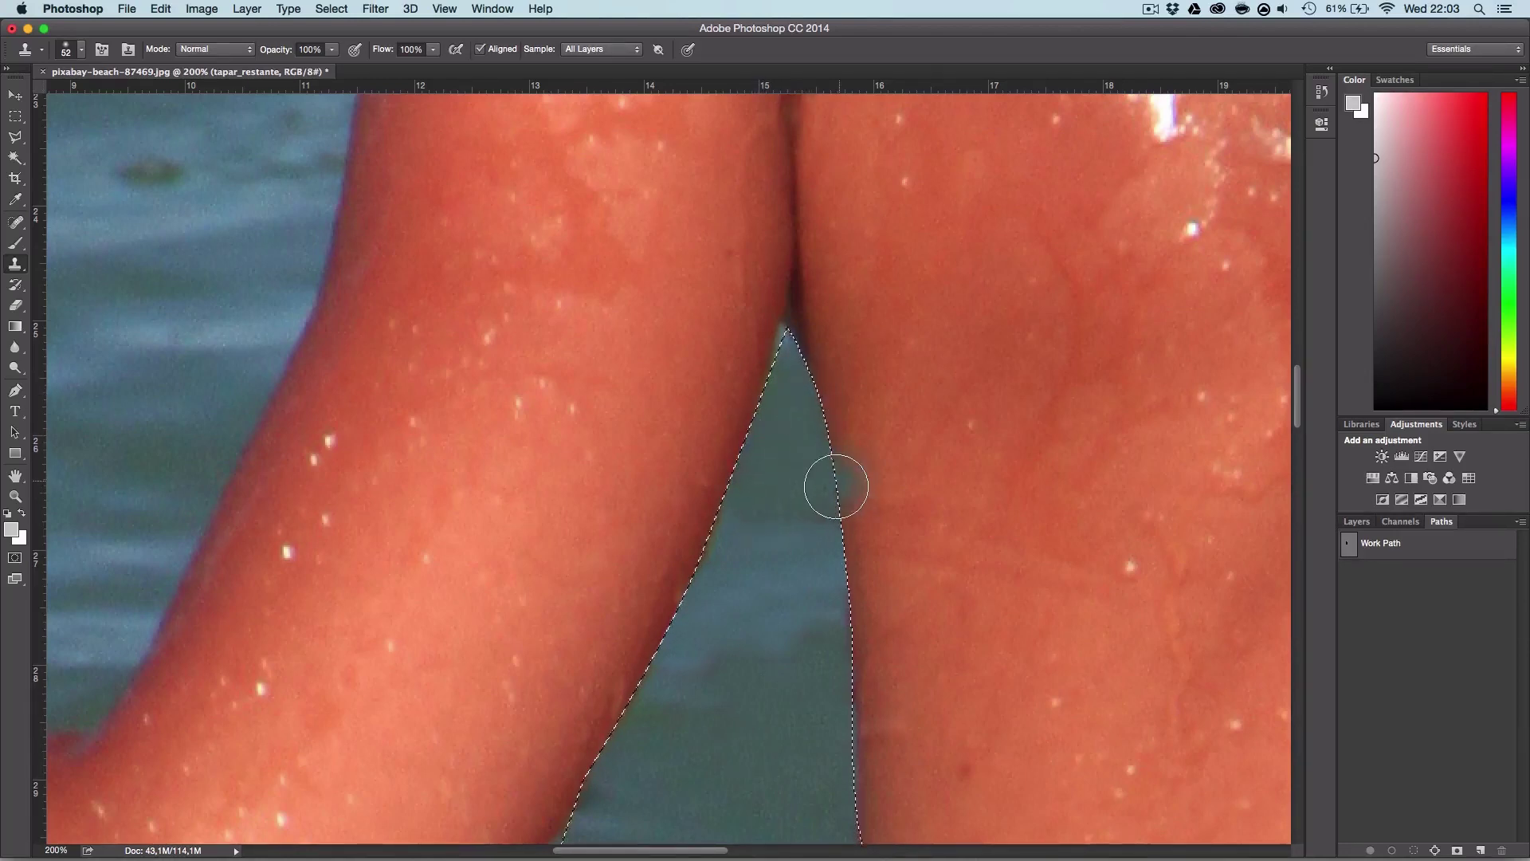
Step: Clear the gap selection and zoom out to fit the whole photo
key("z")
left_click(817, 466, "alt")
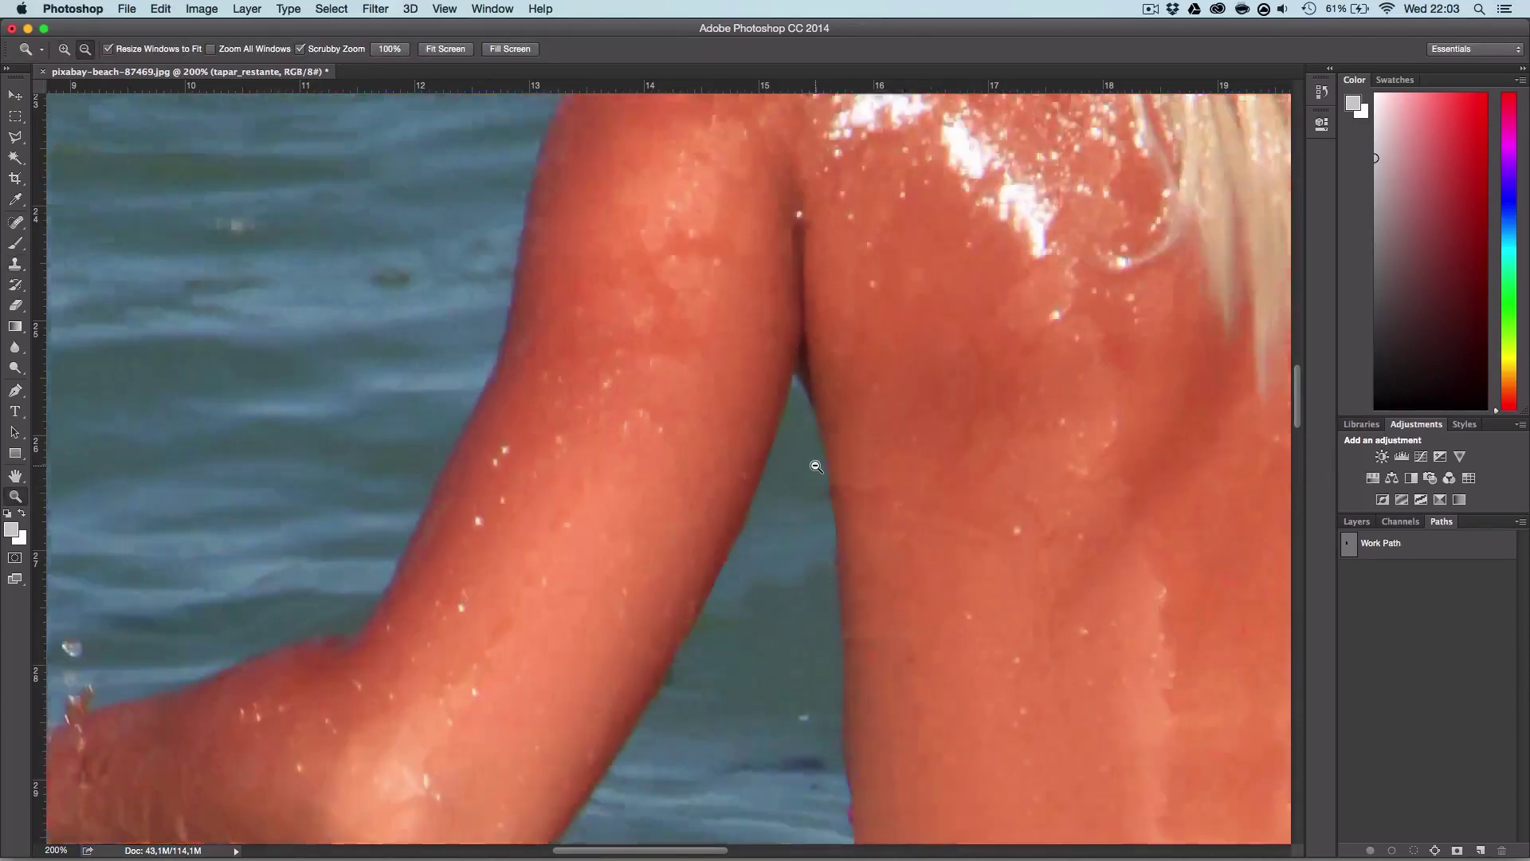
left_click(817, 466, "alt")
scroll(780, 441, "right", 5)
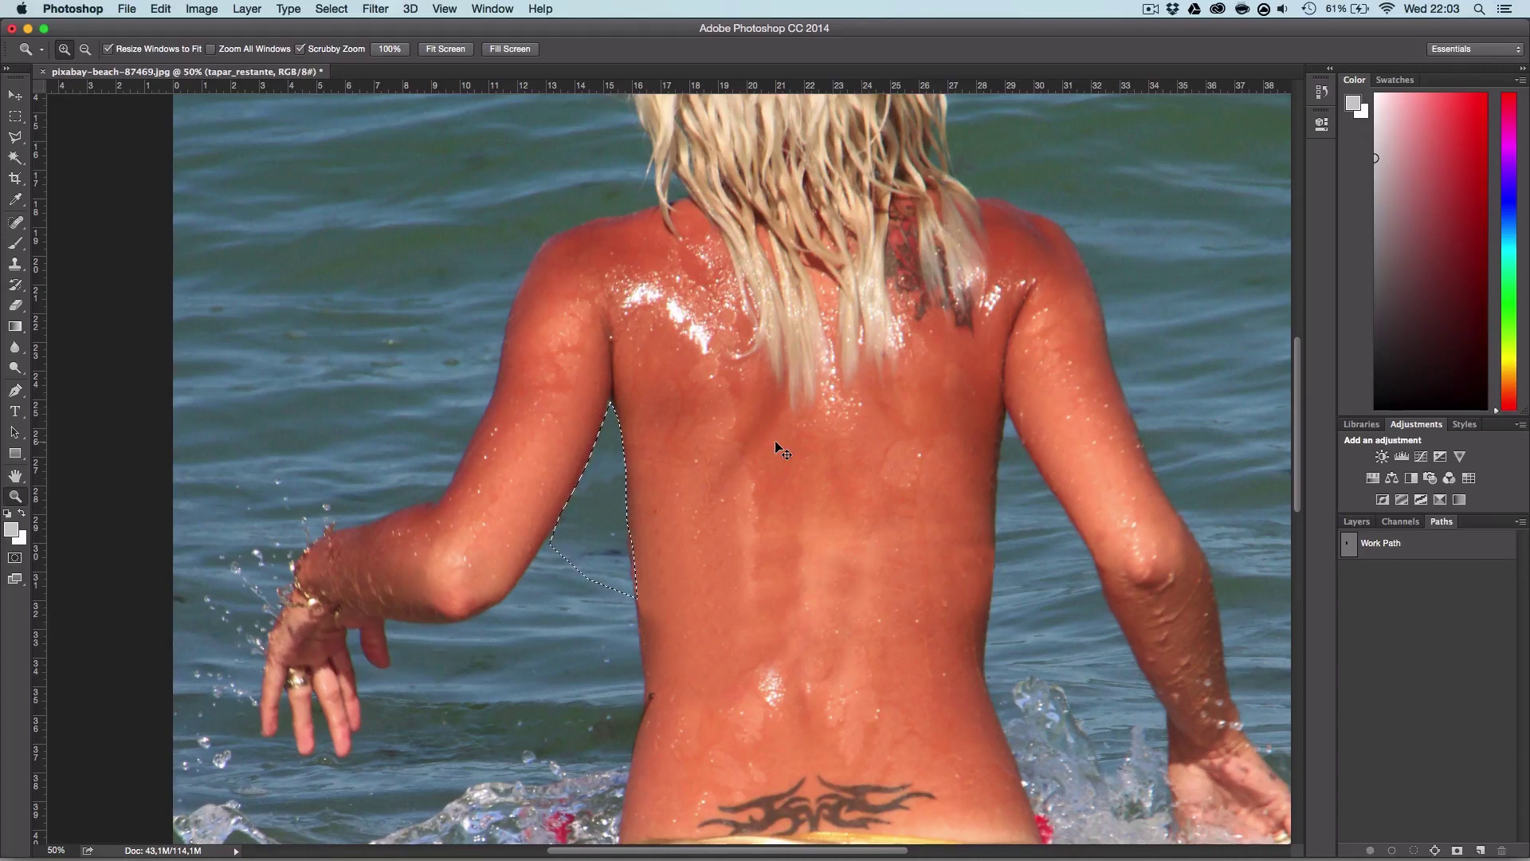
key("ctrl+d")
left_click(830, 443, "alt")
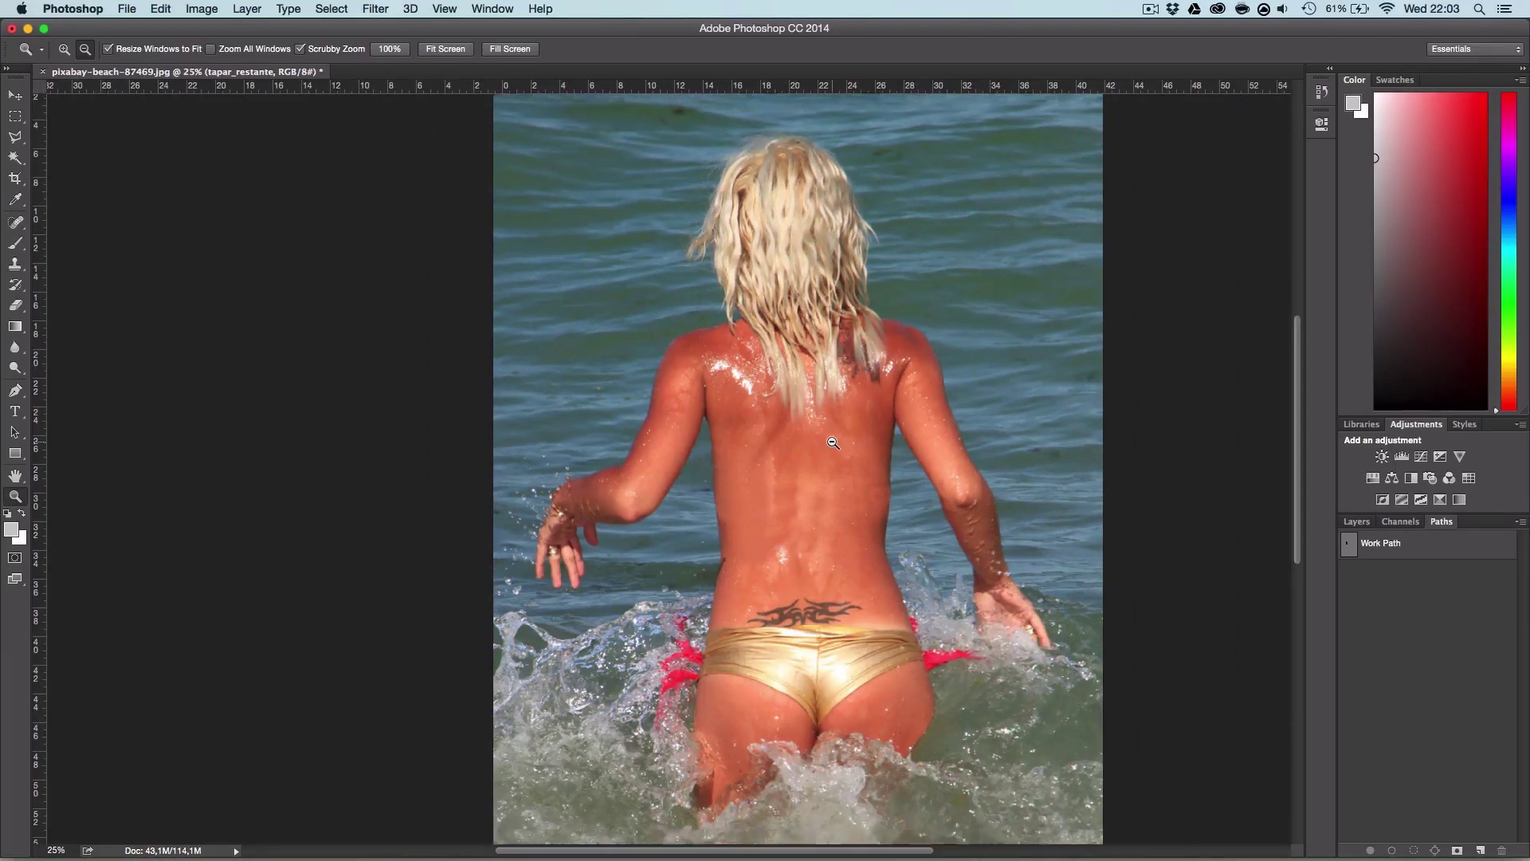
left_click(833, 443, "alt")
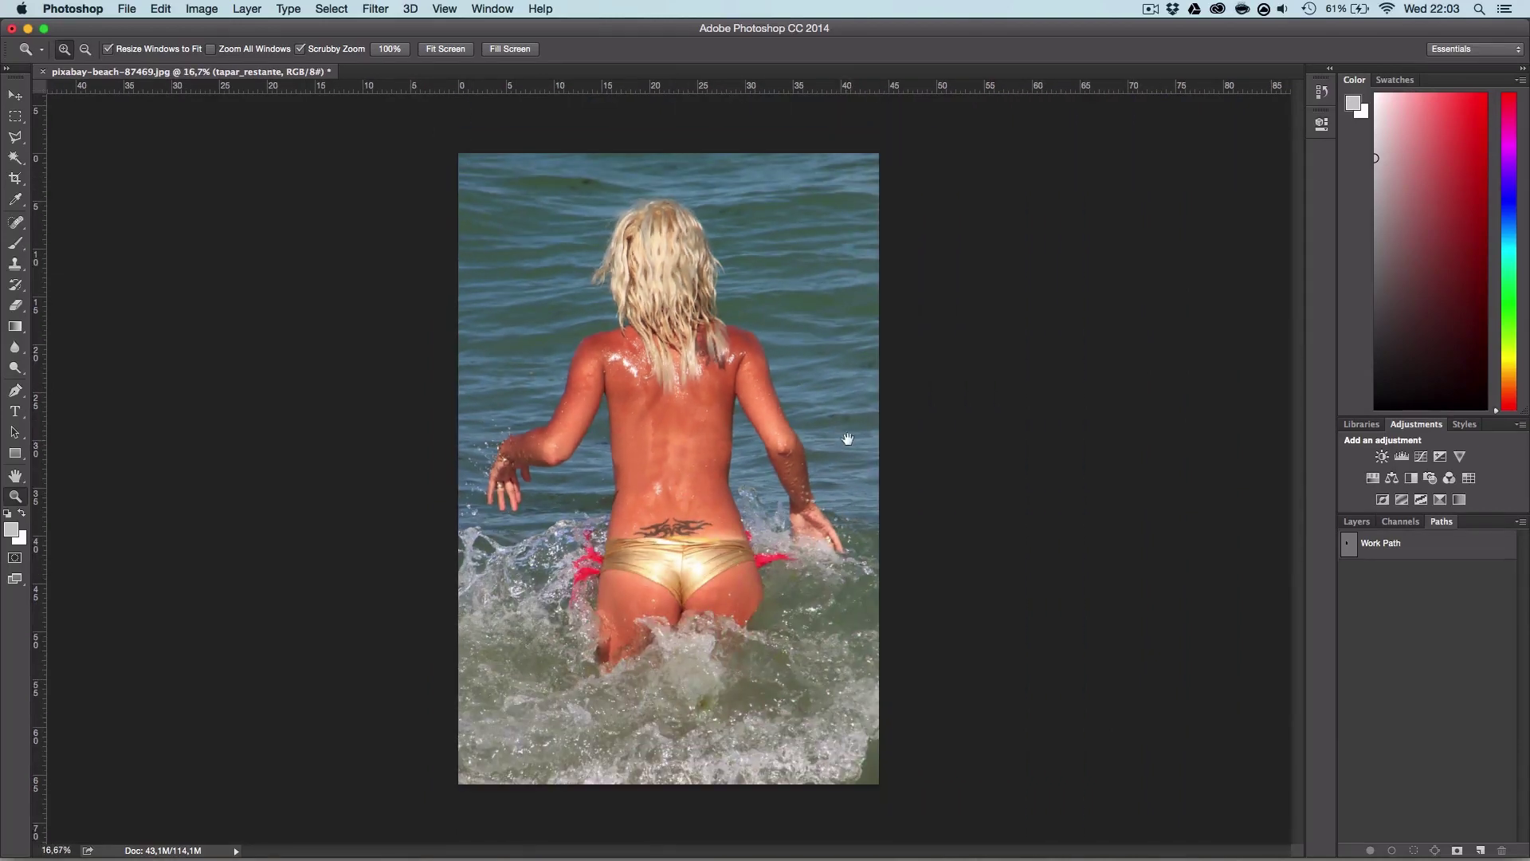
Step: Toggle the tapar_restante and tapar_roupa clone layers off to compare, then turn both back on
left_click(1356, 522)
left_click_drag(1351, 613, 1353, 638)
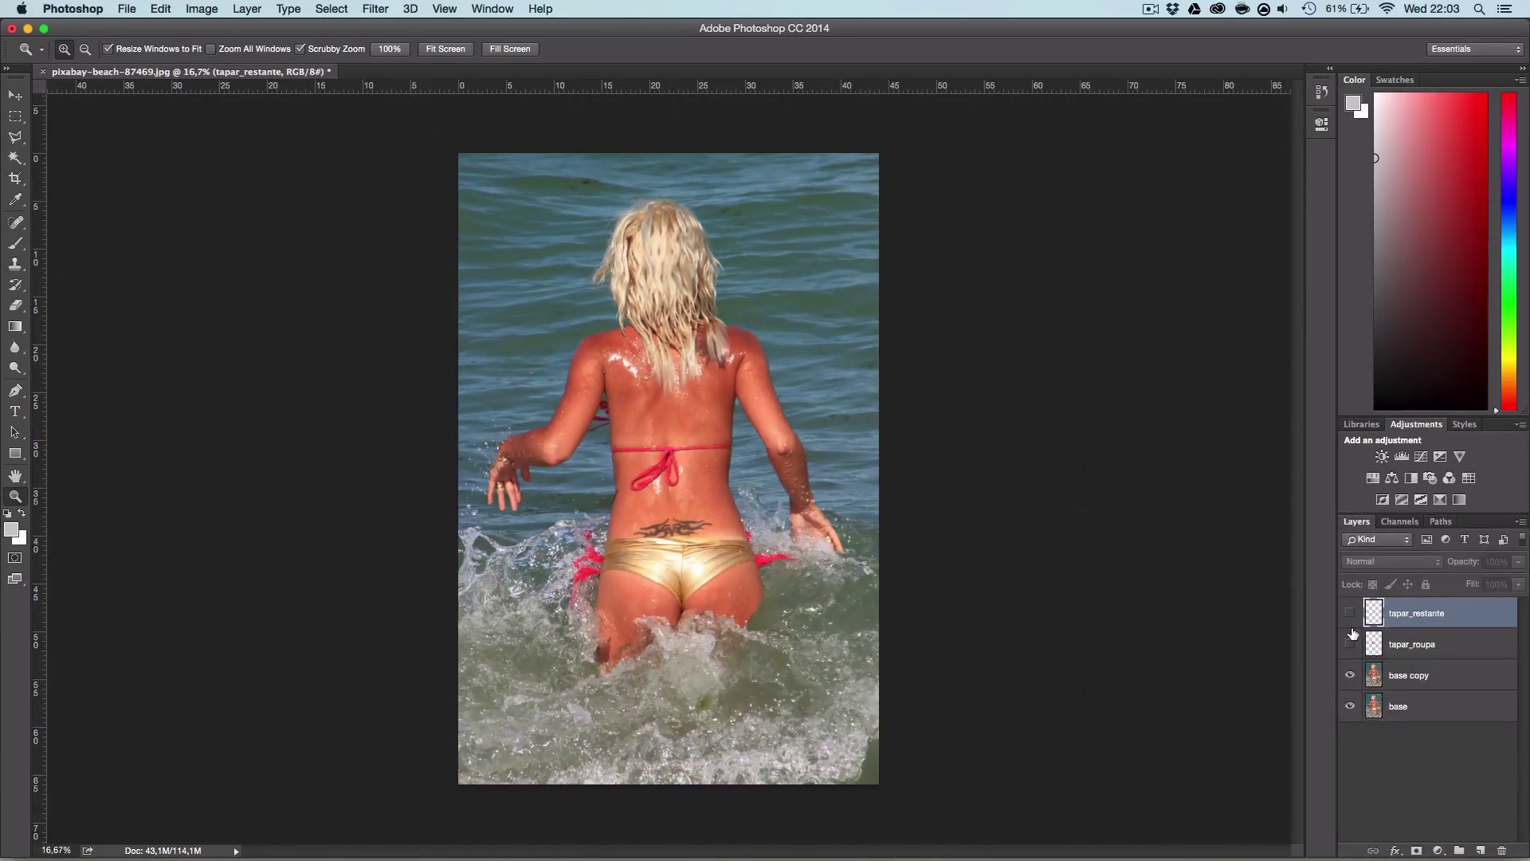
left_click(1351, 644)
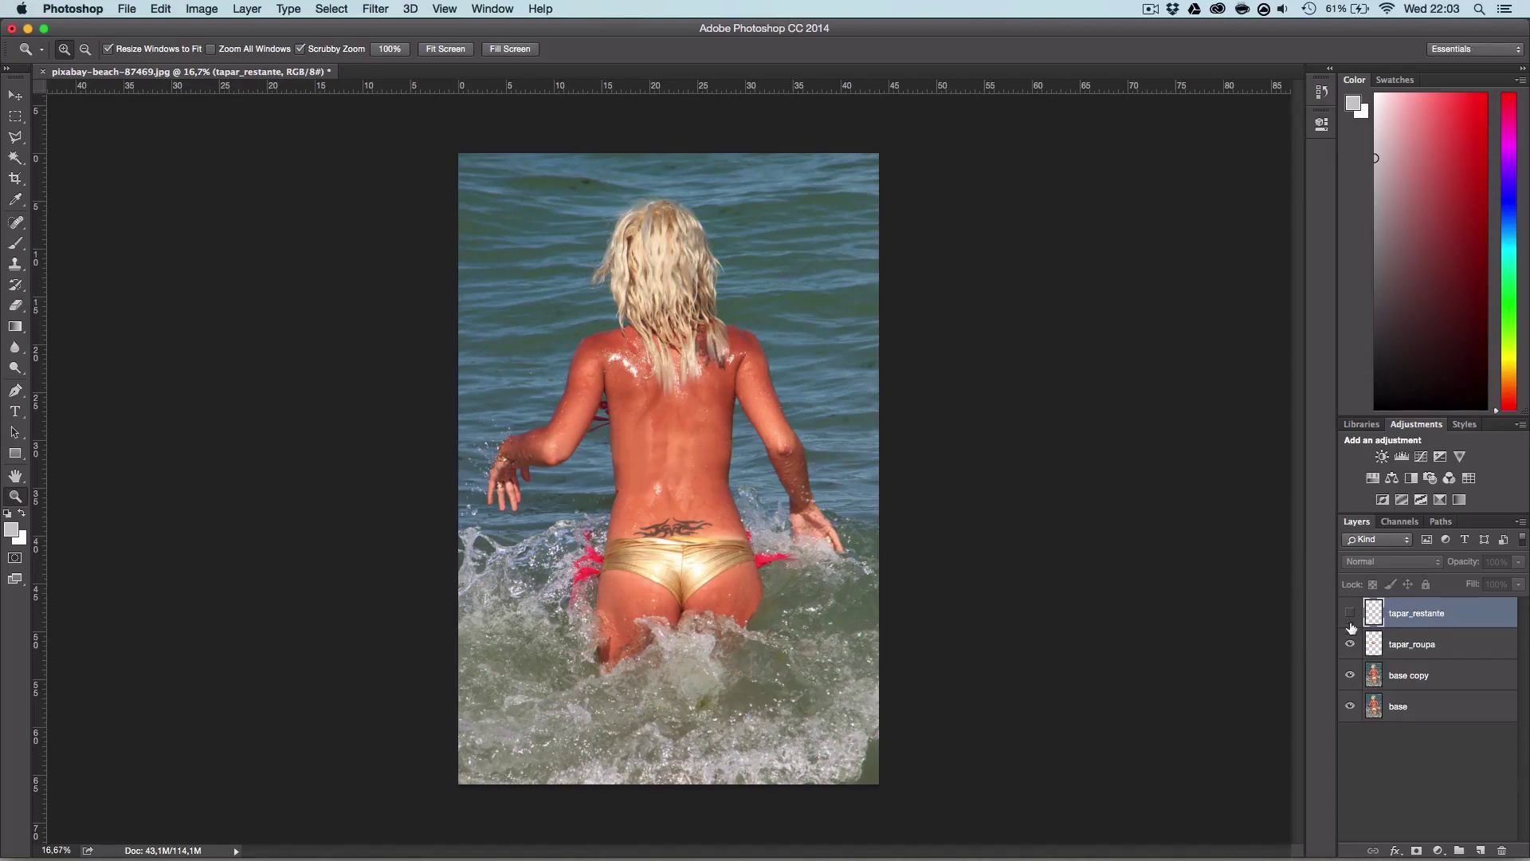
left_click(1351, 614)
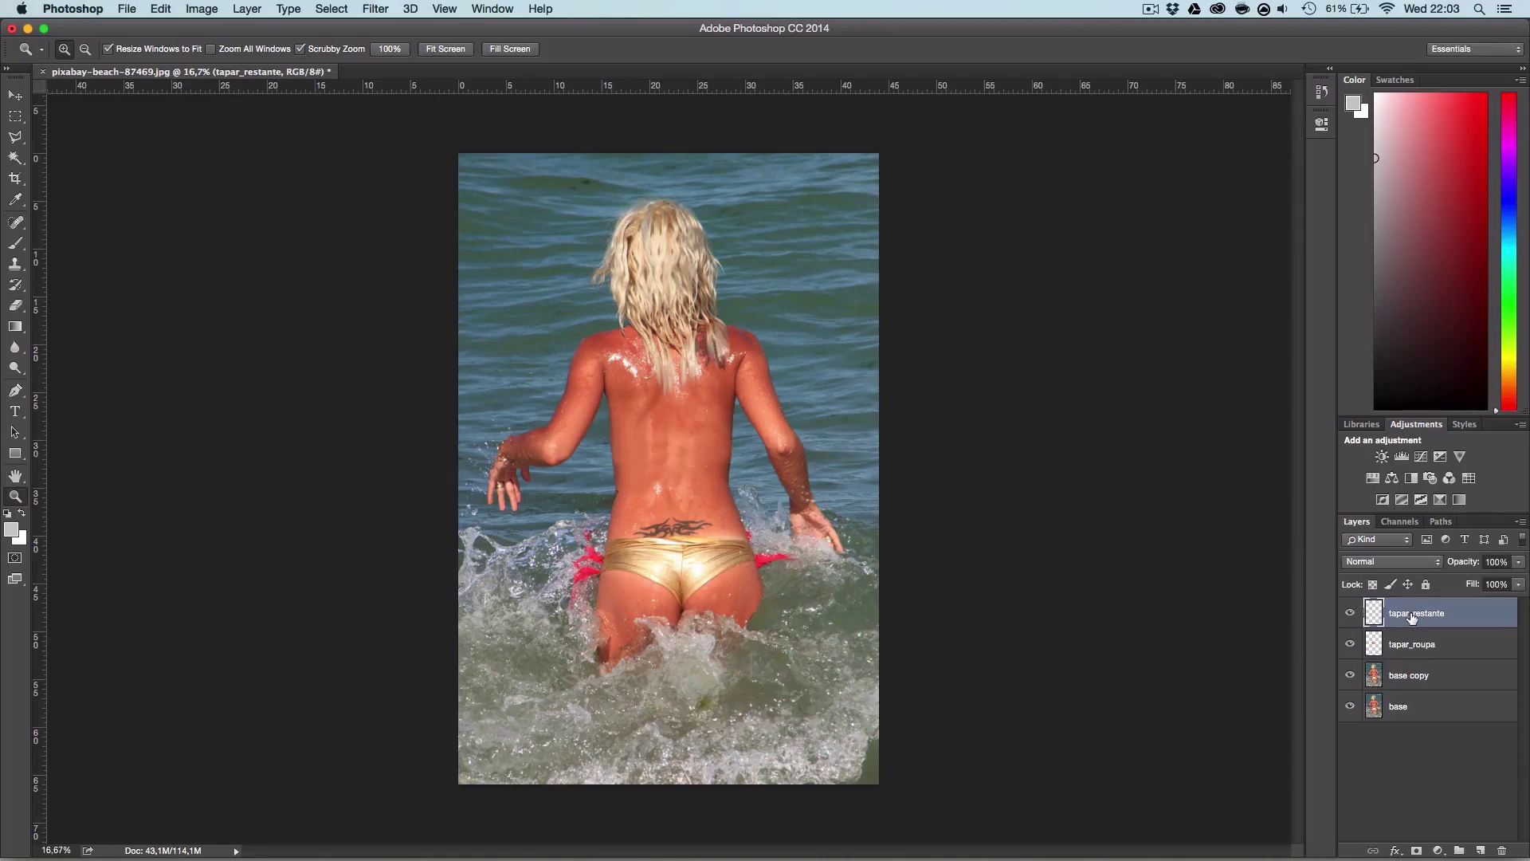